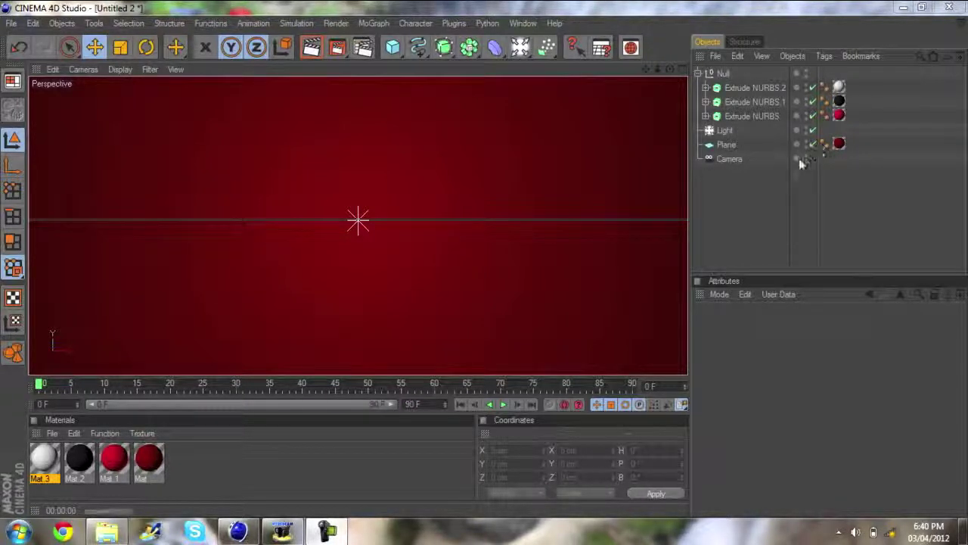
Play the finished logo animation in the viewport, stop it and scrub back to frame 33
left_click_drag(422, 48, 506, 5)
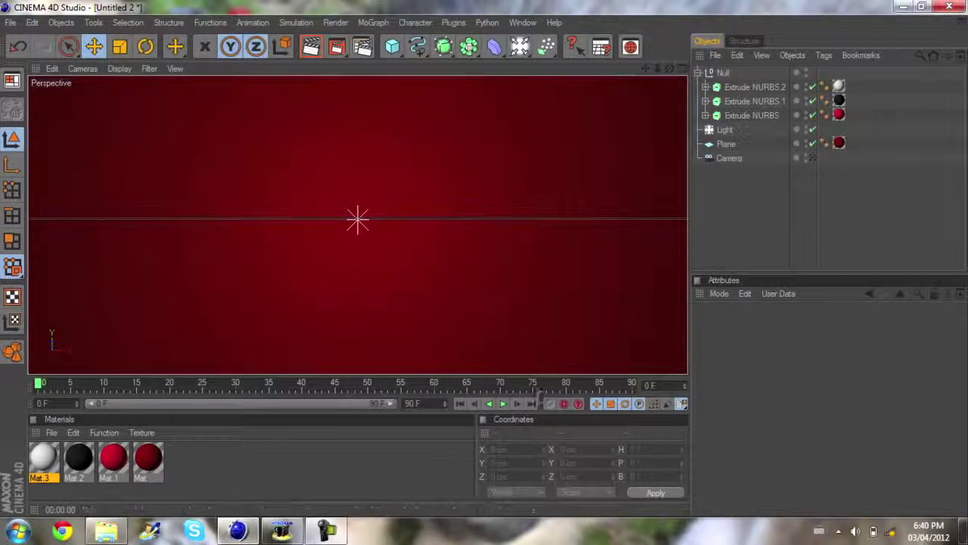
left_click(505, 406)
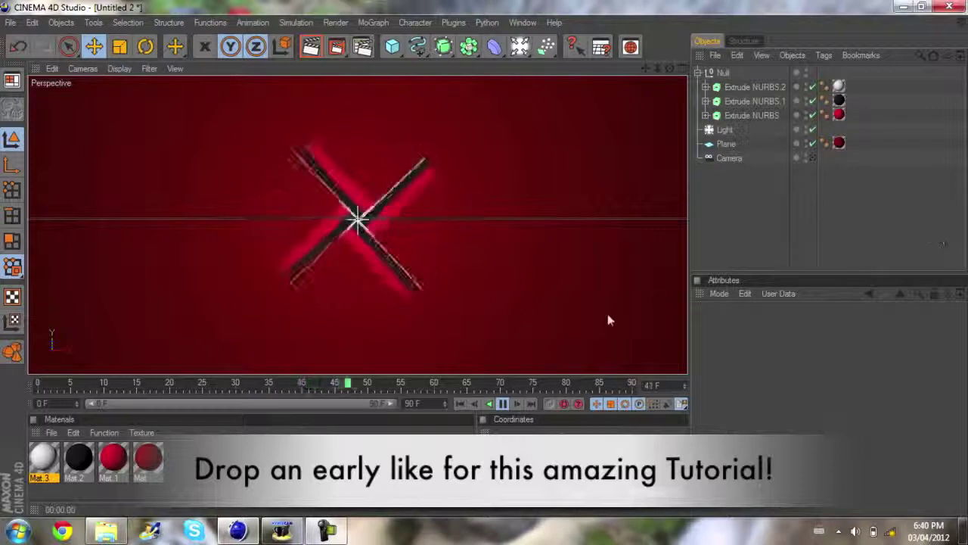
left_click(503, 404)
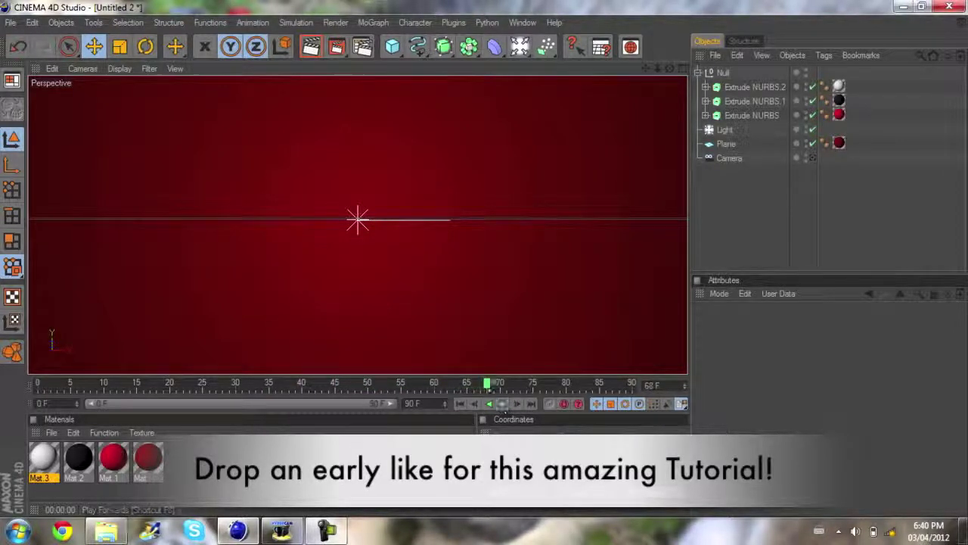
left_click_drag(488, 384, 255, 385)
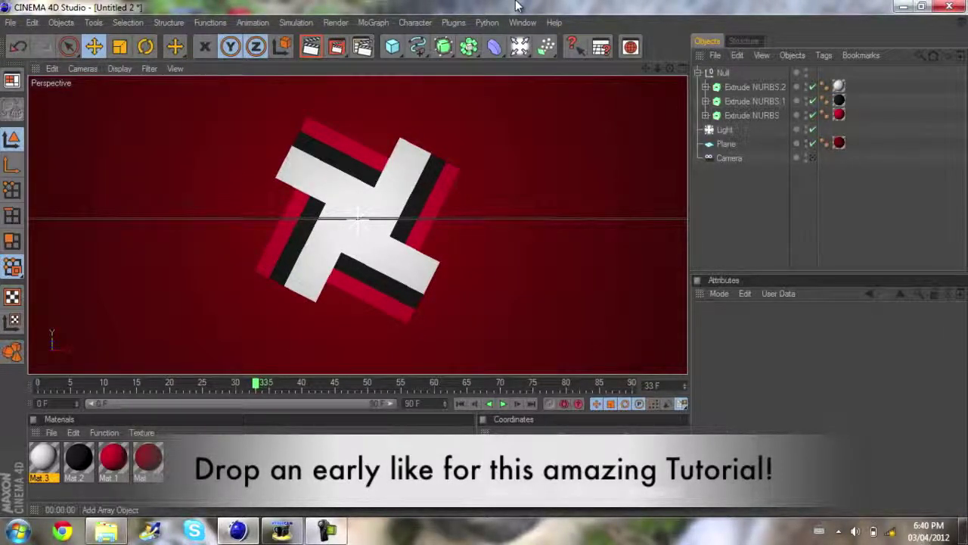
Create a new project, align the perspective view straight to the front, and add a camera from that view
left_click(11, 22)
left_click(29, 44)
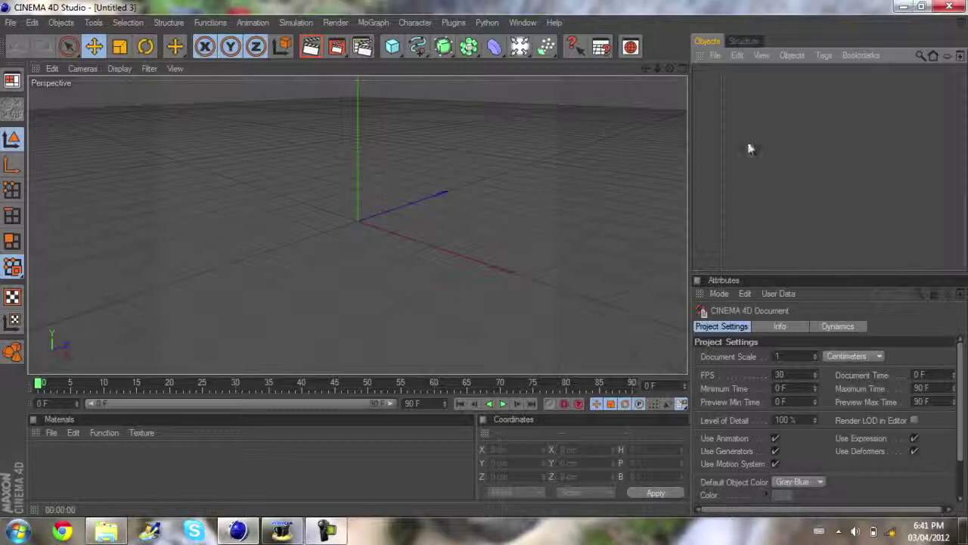
left_click_drag(671, 68, 486, 266)
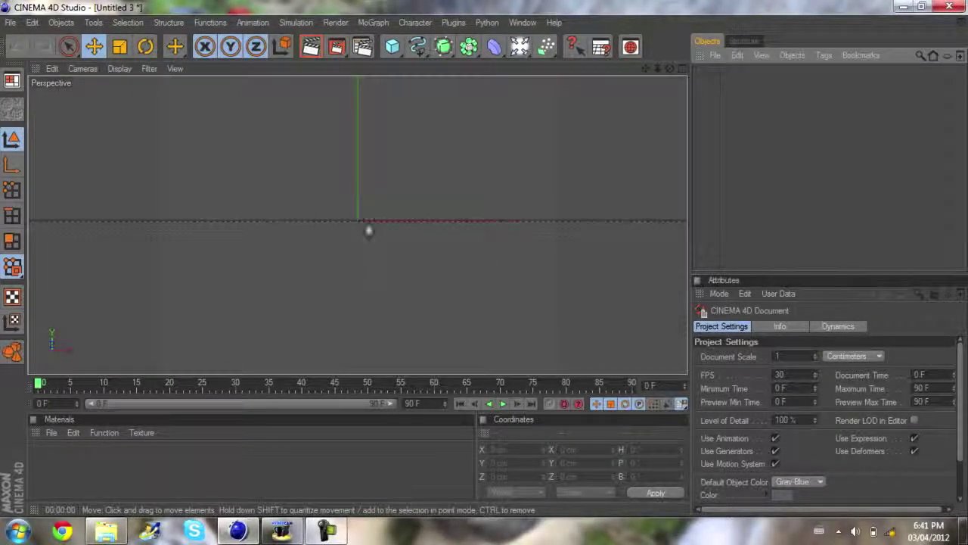
left_click_drag(573, 47, 569, 137)
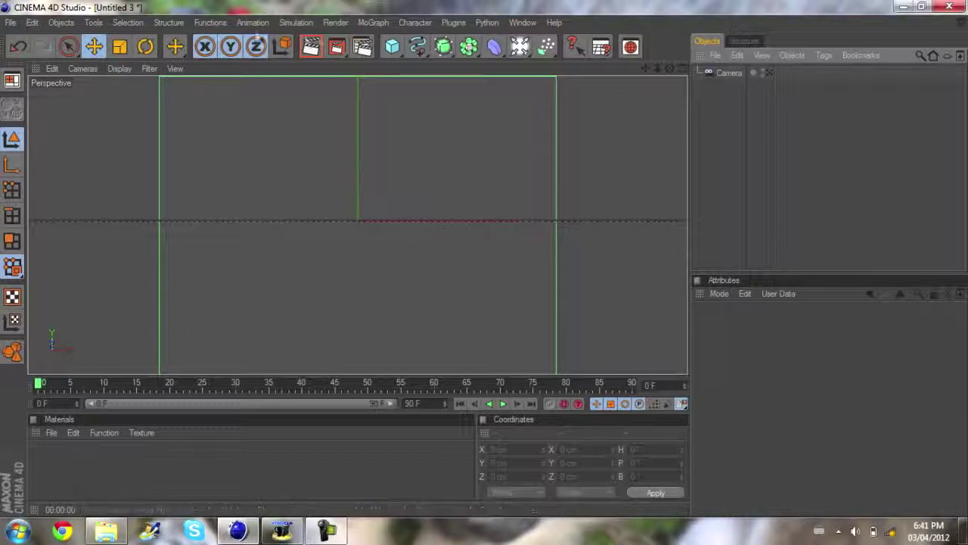
Set the render output to a widescreen size with a height of 720 pixels
left_click(363, 47)
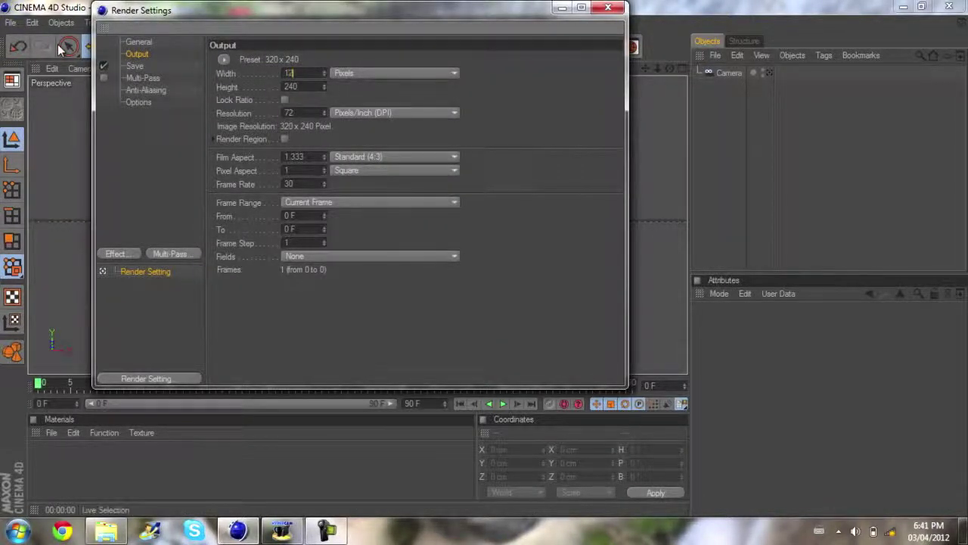
key("Tab")
type("720")
key("Return")
left_click(622, 7)
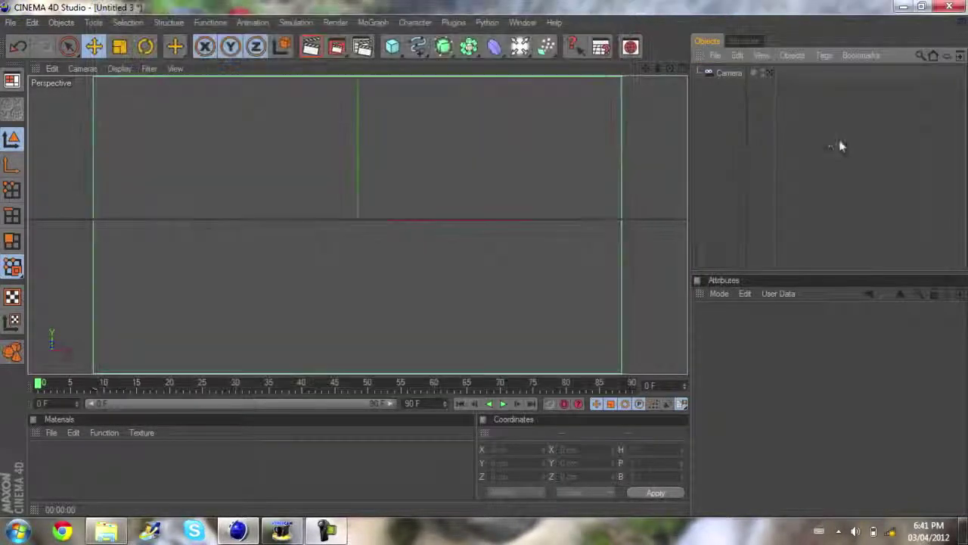
Add a plane and rotate it to a pitch of 90° so that it faces the camera
left_click_drag(397, 57, 497, 86)
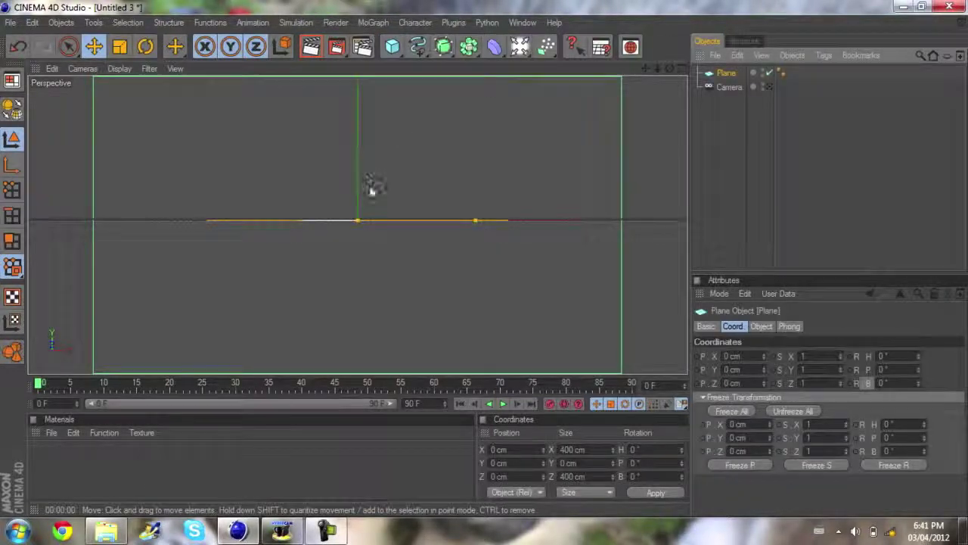
left_click(145, 47)
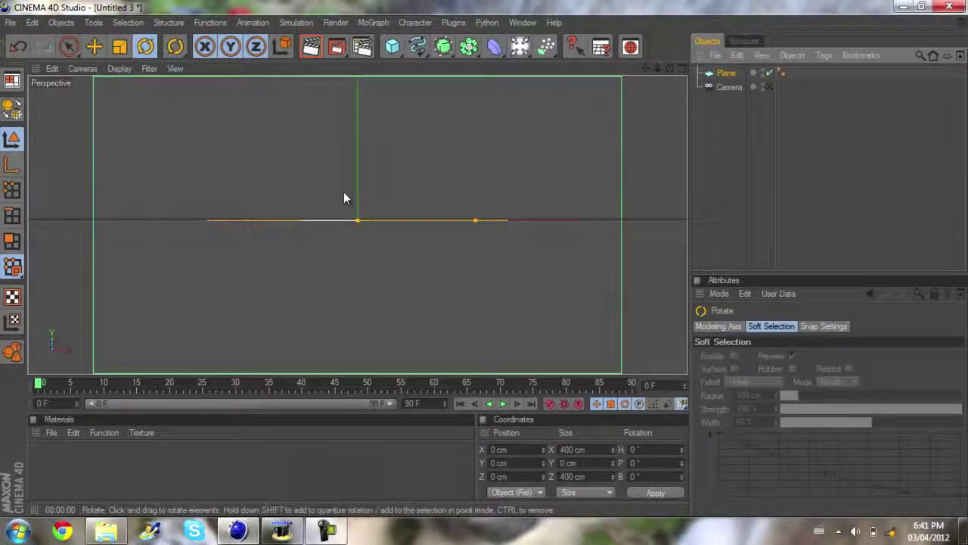
left_click_drag(368, 199, 359, 257)
key("e")
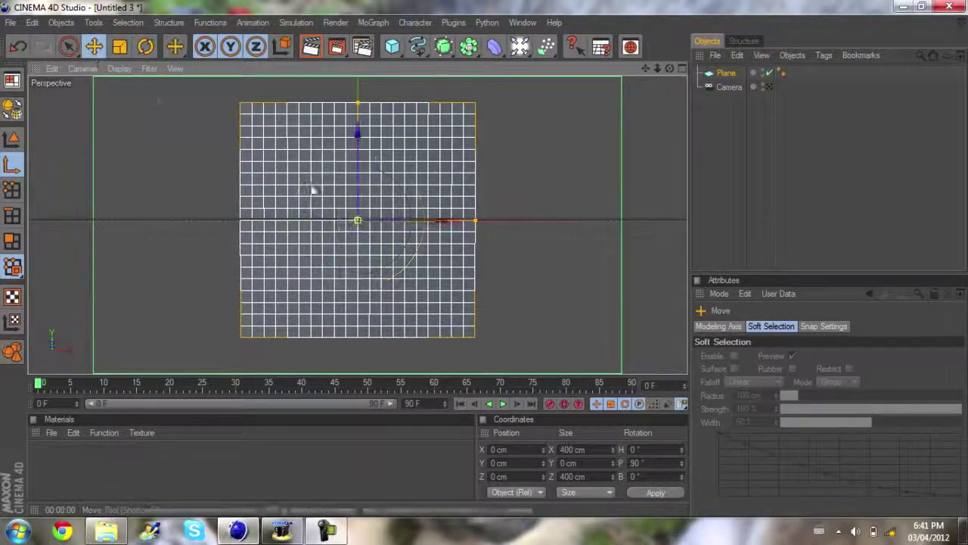
Enlarge the plane in width and height until it fills the whole camera view
left_click_drag(477, 220, 453, 198)
mouse_move(360, 102)
left_mouse_down()
mouse_move(488, 239)
mouse_move(486, 260)
mouse_move(360, 102)
left_mouse_up()
left_click(828, 168)
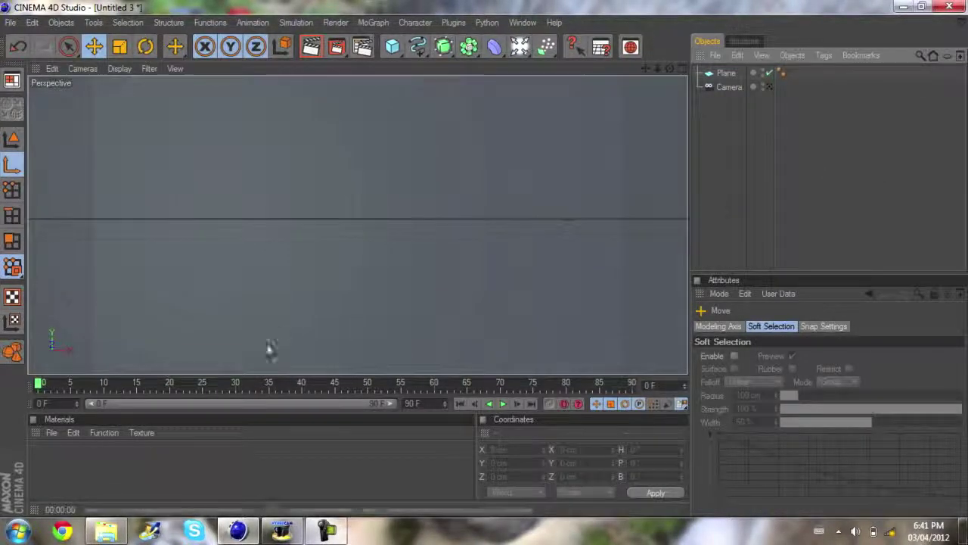
Create a new material and turn off its Specular channel
double_click(61, 468)
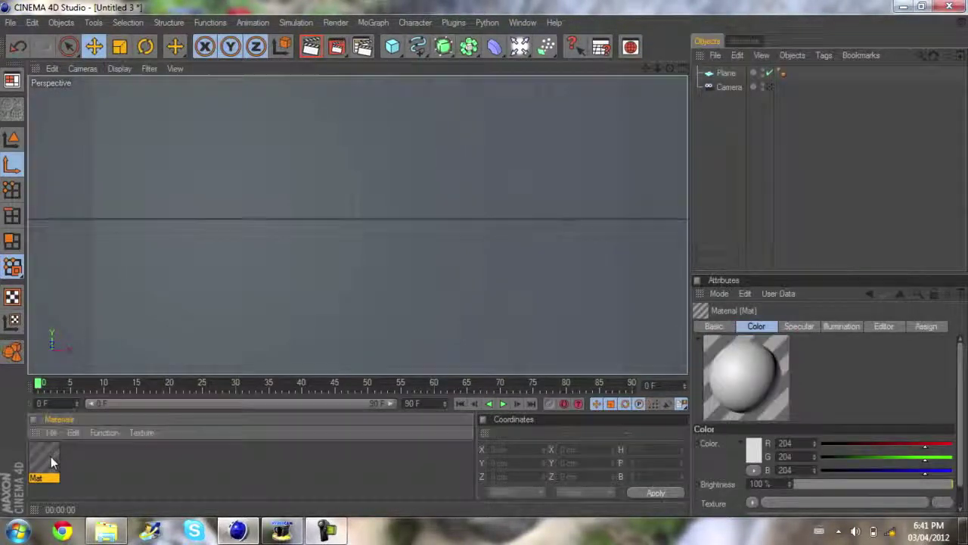
double_click(43, 461)
left_click(276, 372)
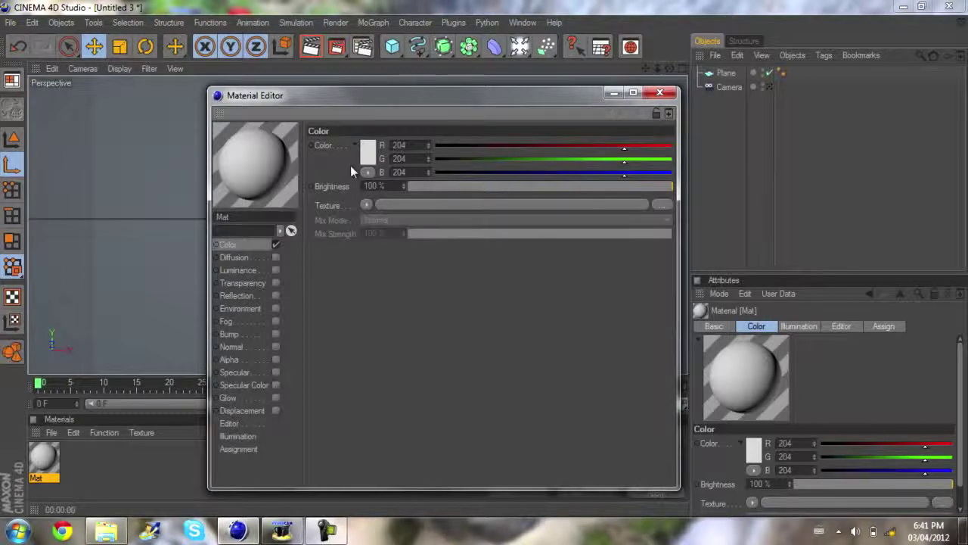
Set the material's color to dark gray, RGB 82, 82, 82, and apply the material to the plane
left_click(368, 151)
left_click(291, 141)
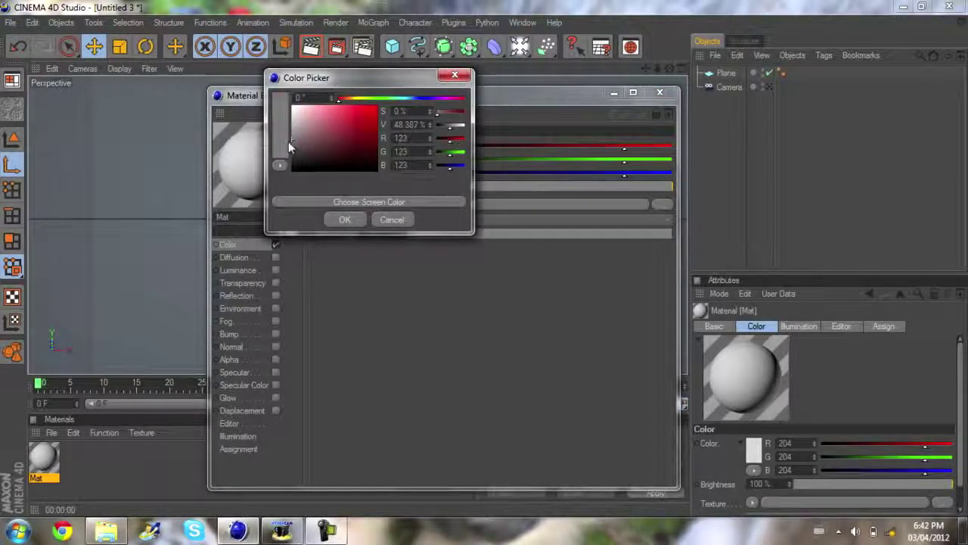
left_click(344, 220)
left_click_drag(294, 142, 262, 150)
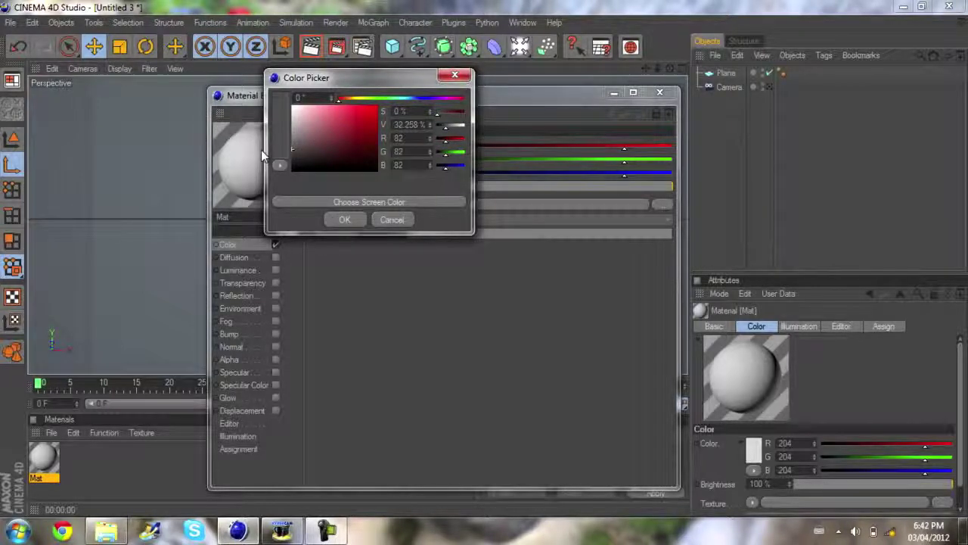
left_click(342, 220)
left_click(660, 91)
left_click_drag(44, 458, 193, 322)
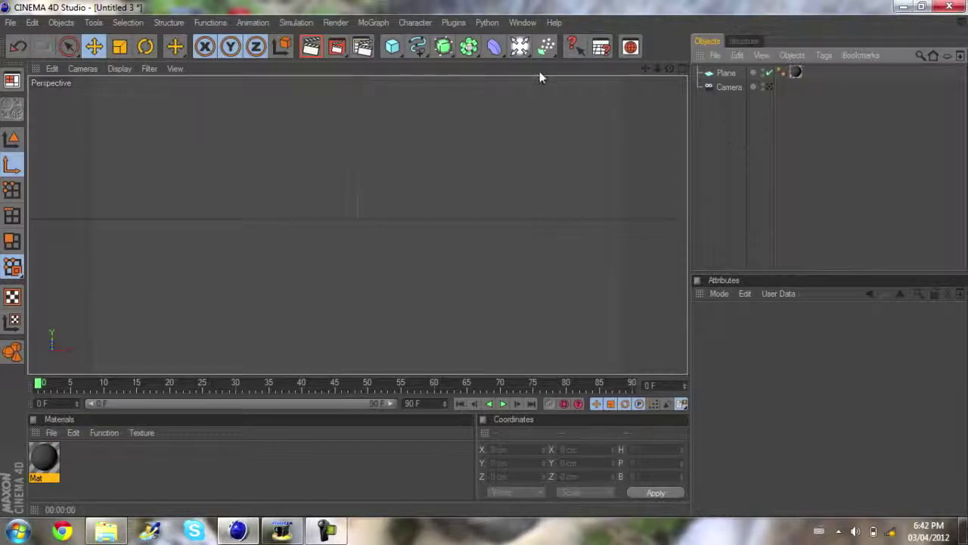
Add a light, place it at about Z -492 cm in front of the plane, and render a preview
left_click_drag(519, 47, 578, 61)
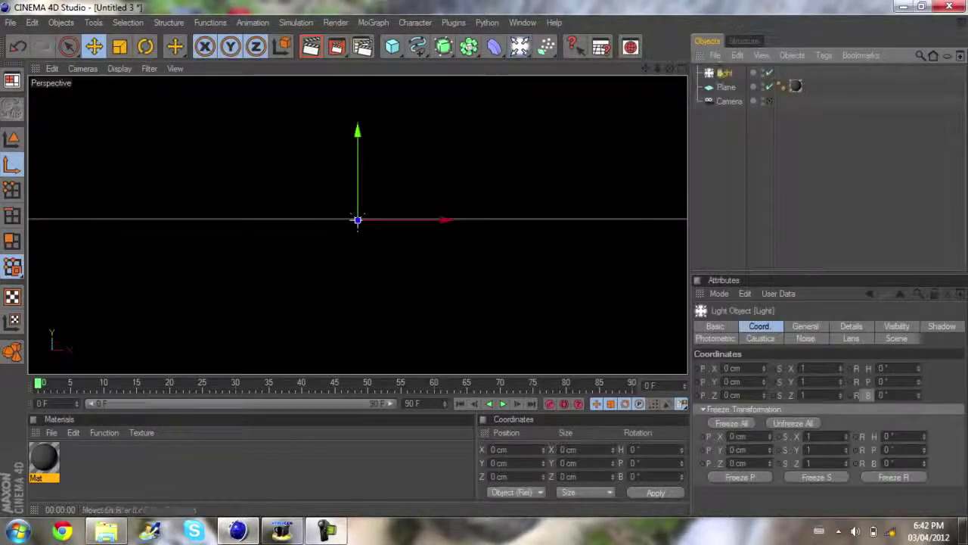
left_click(680, 69)
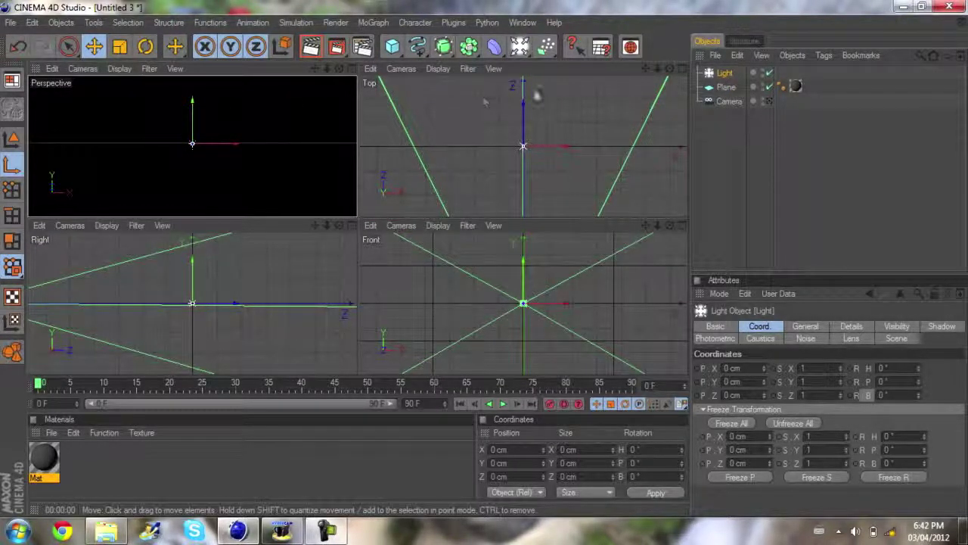
left_click_drag(523, 104, 491, 227)
key("F1")
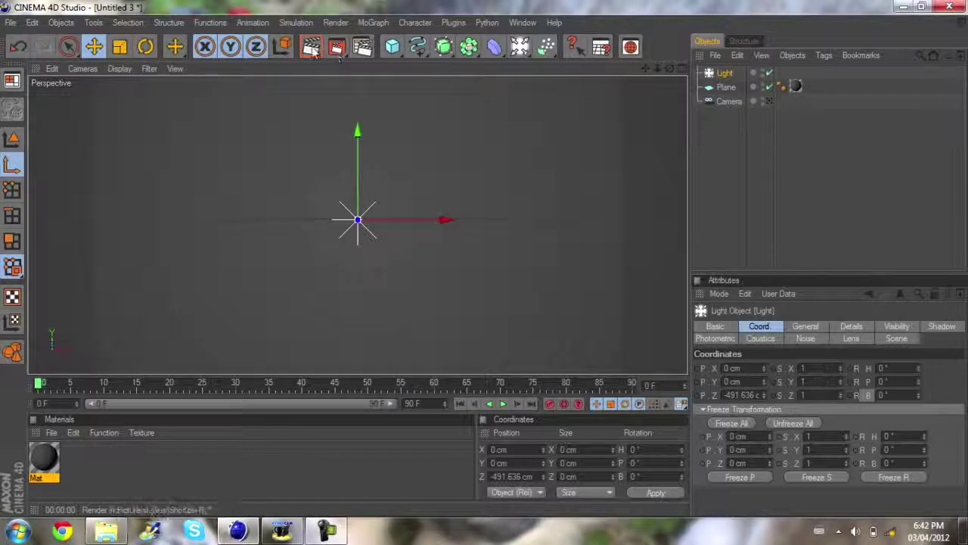
left_click(311, 47)
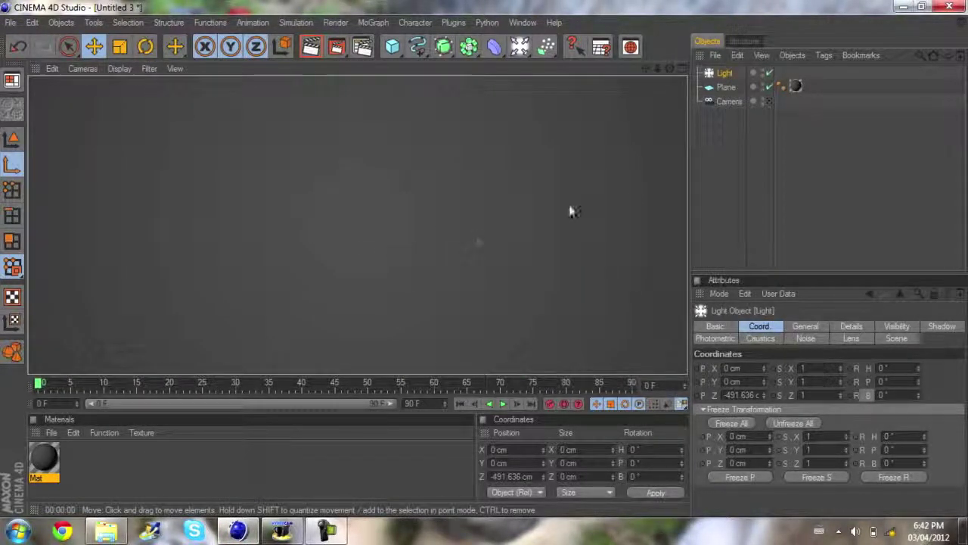
left_click(728, 118)
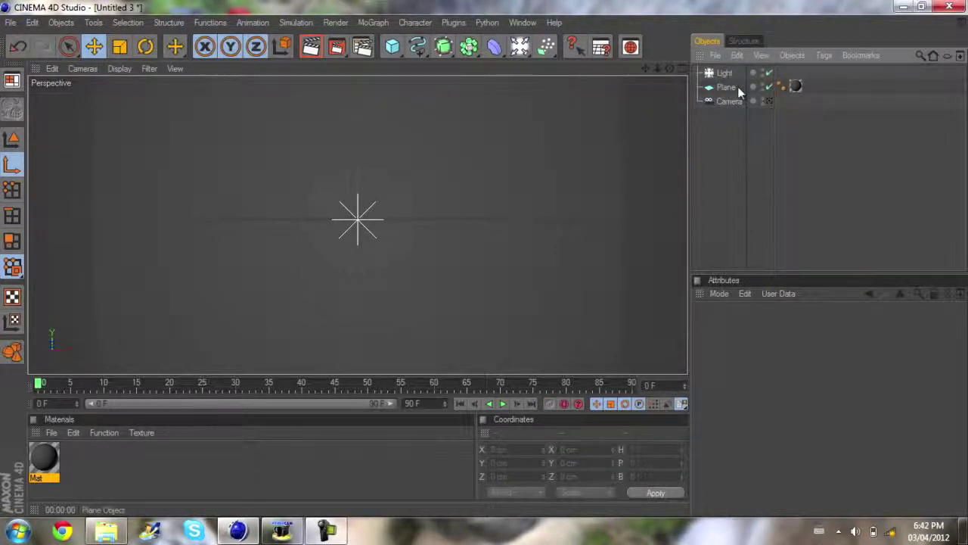
Add a rectangle spline at the center of the scene and render a preview of the view
left_click(416, 50)
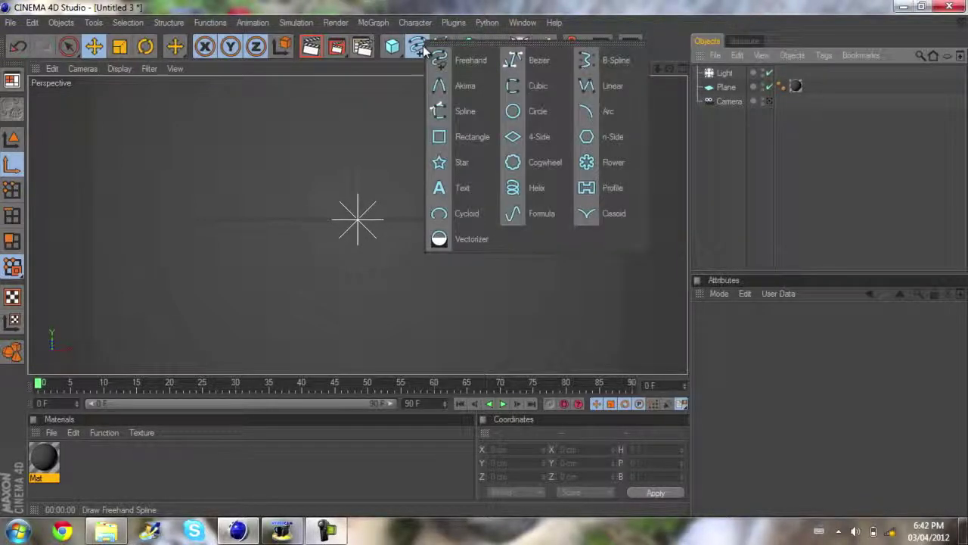
left_click(485, 136)
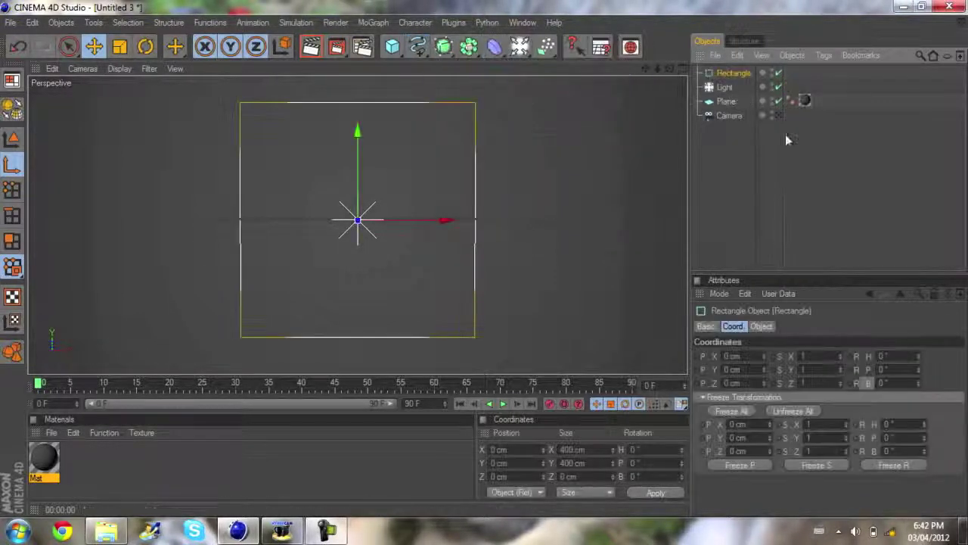
left_click(794, 147)
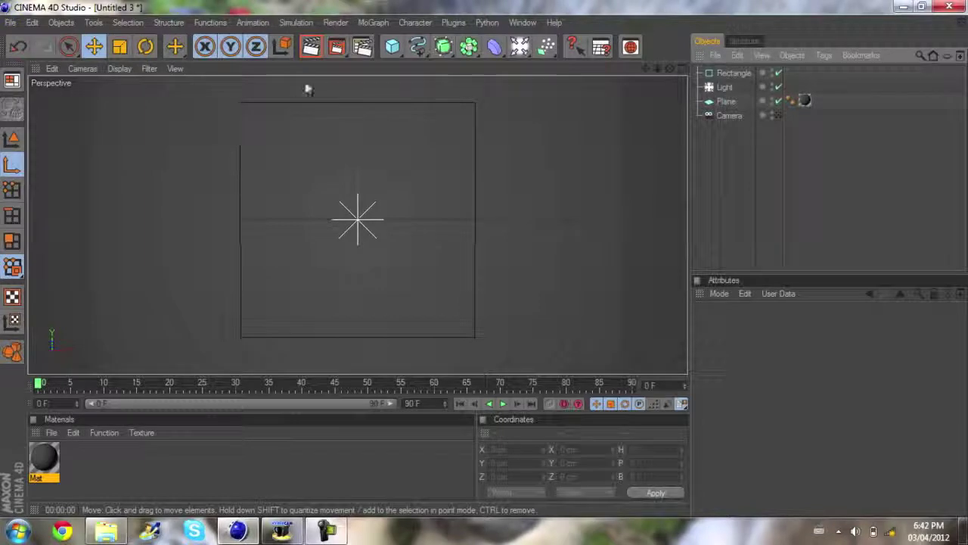
left_click(310, 47)
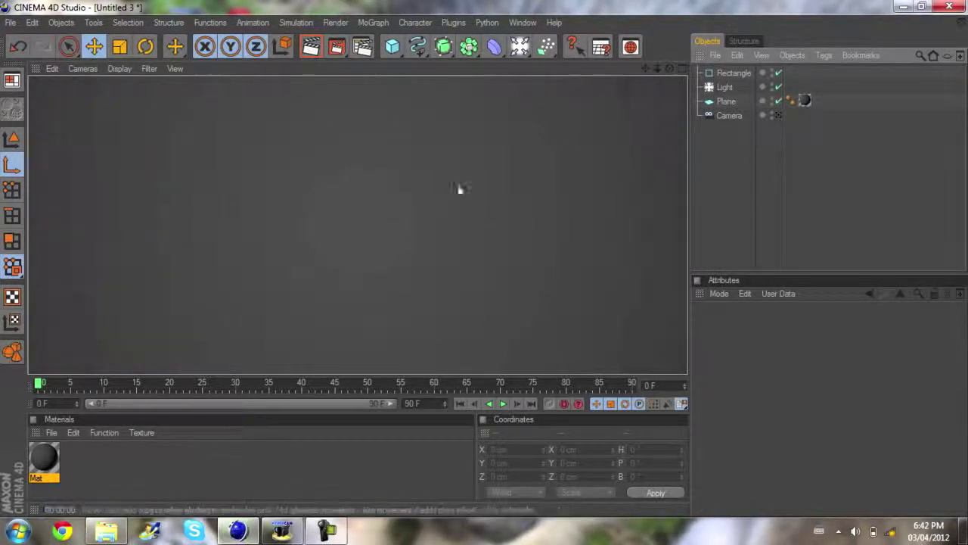
left_click(723, 73)
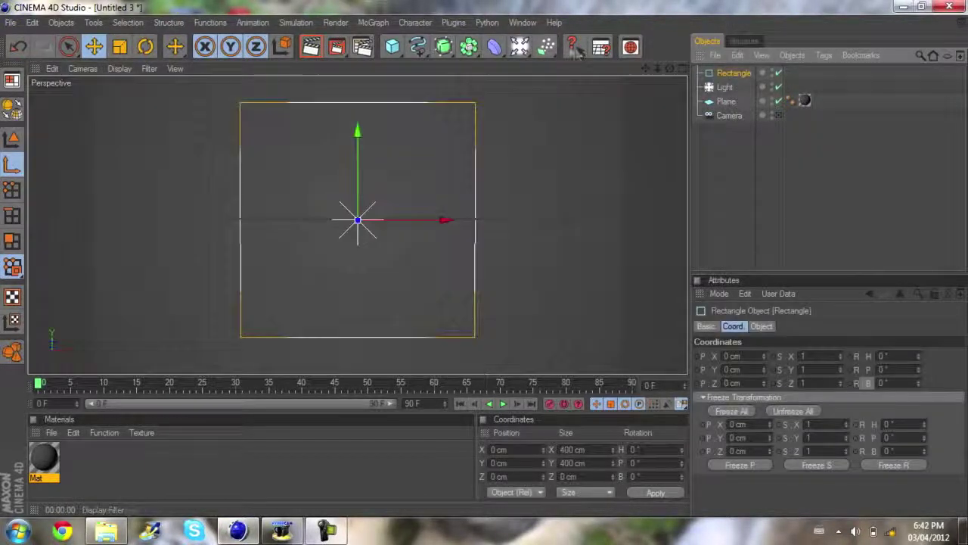
left_click(469, 42)
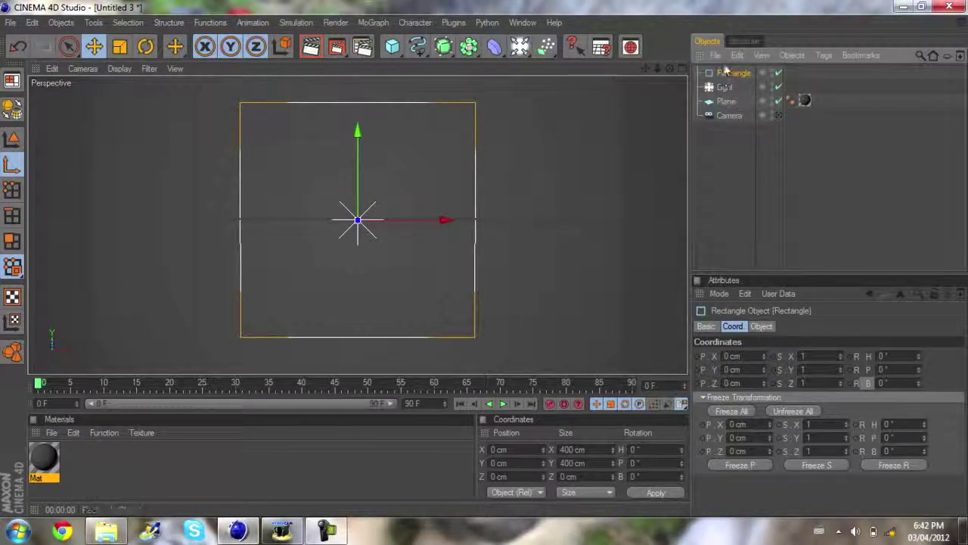
left_click(393, 47)
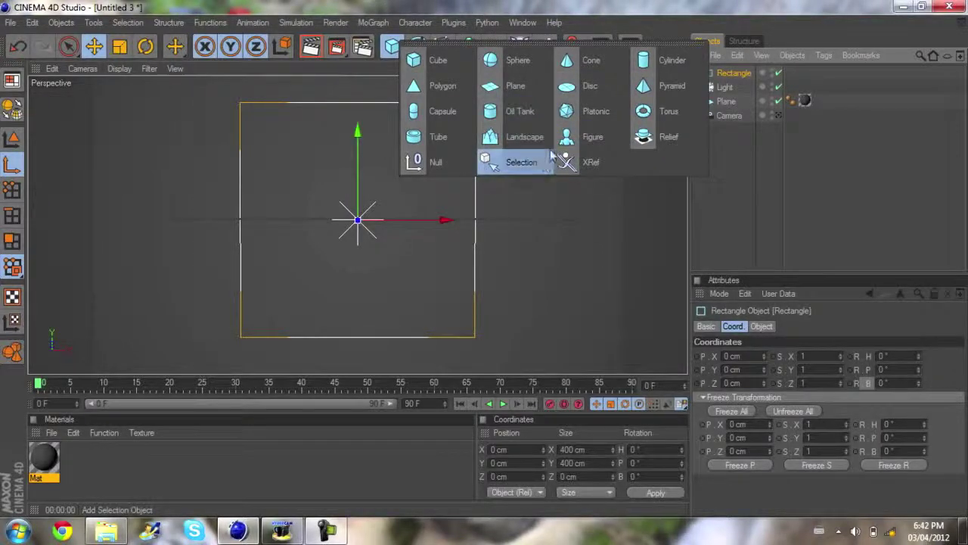
double_click(586, 6)
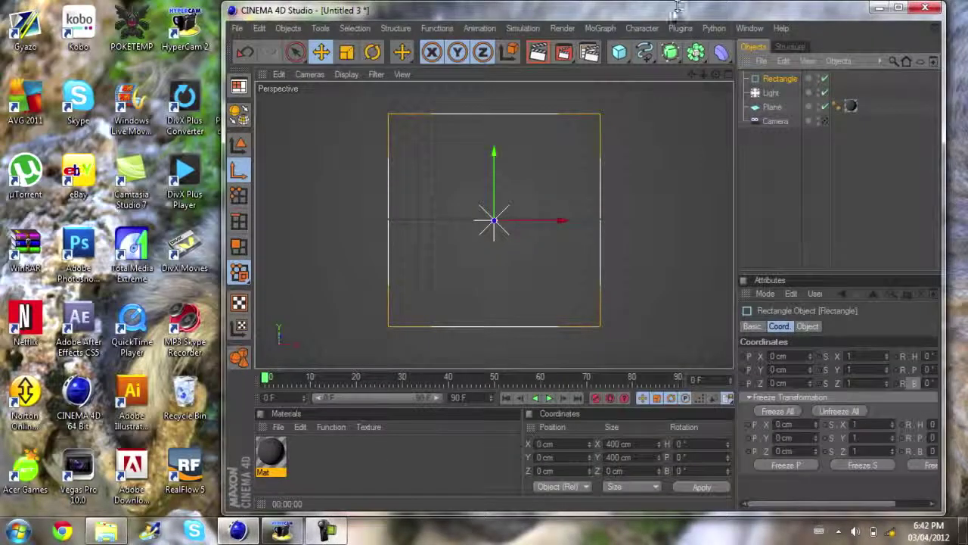
double_click(673, 9)
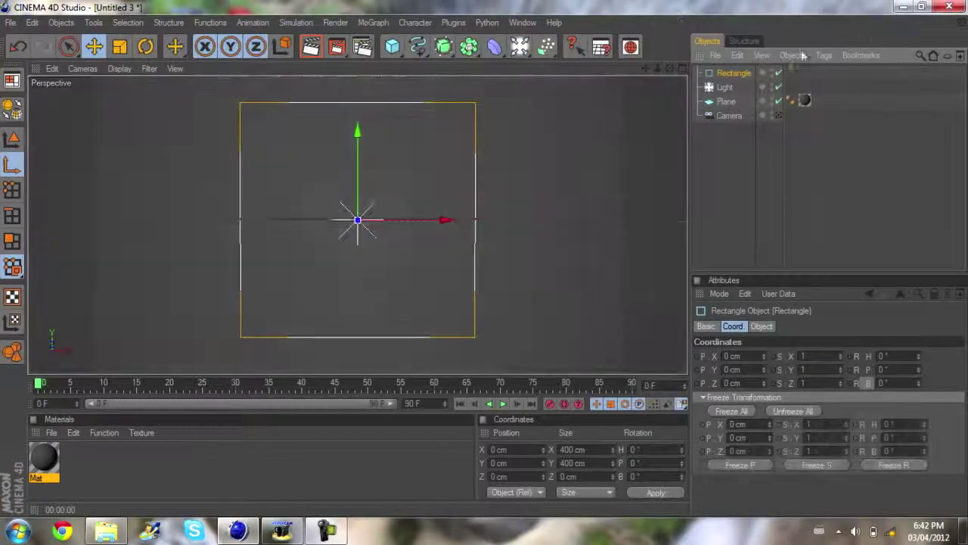
left_click(752, 135)
Set the rectangle spline's width and height to 300 cm
left_click(732, 72)
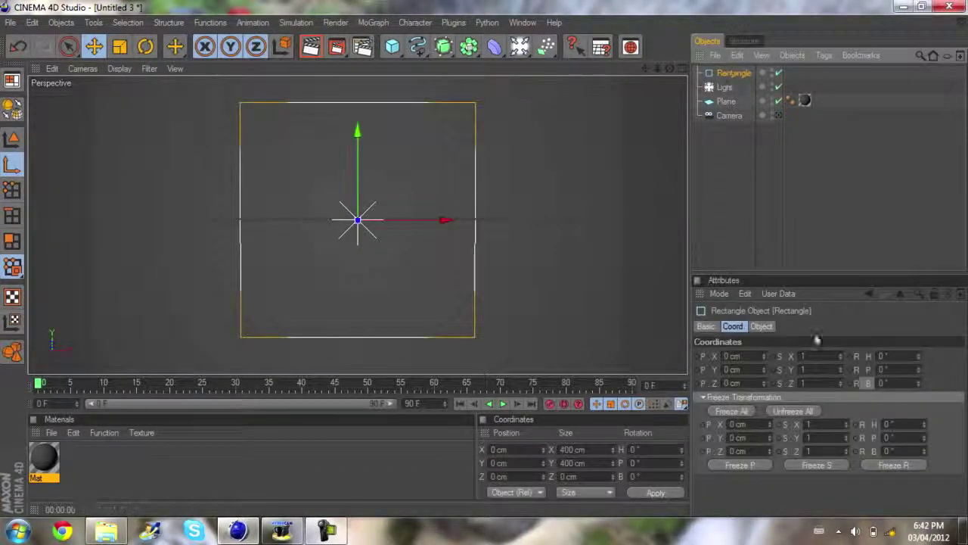
left_click(706, 326)
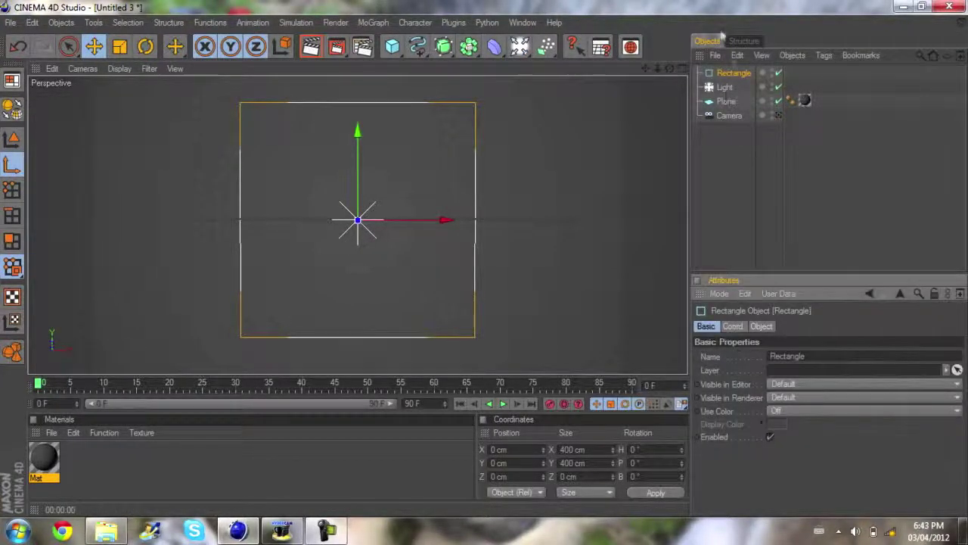
left_click(760, 326)
left_click(792, 356)
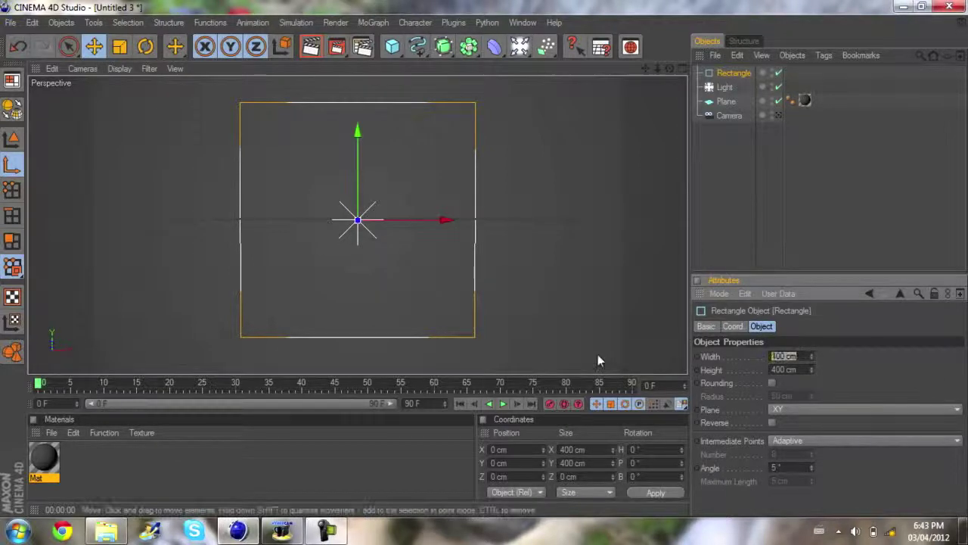
type("300")
key("Tab")
type("300")
key("Return")
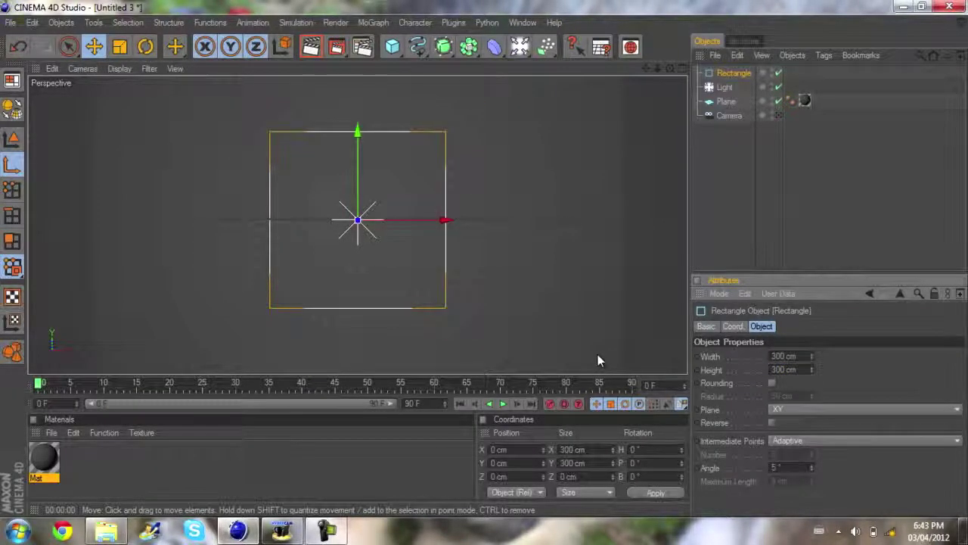
Add a second rectangle spline at the scene center and set its width and height to 150 cm
left_click(734, 73)
left_click_drag(417, 47, 469, 134)
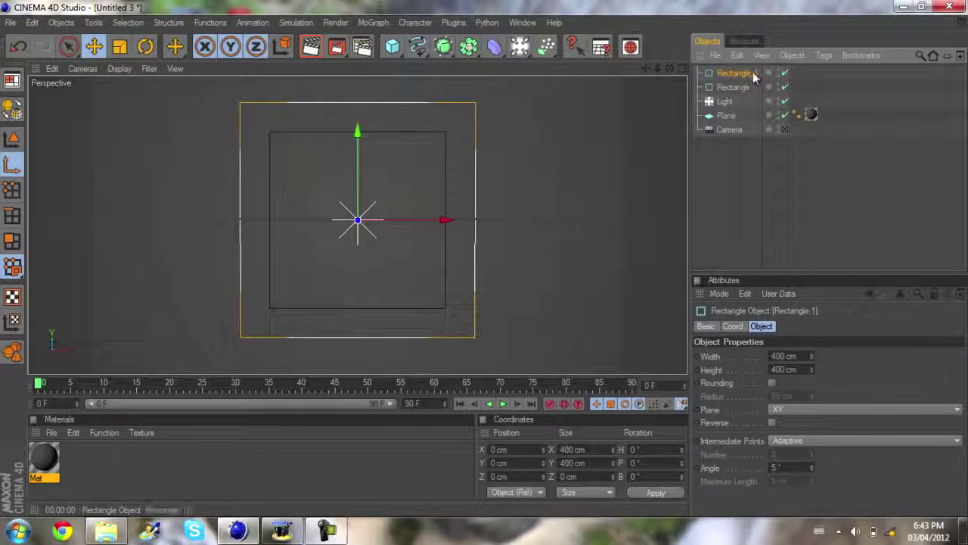
left_click_drag(798, 356, 680, 340)
type("550")
key("Return")
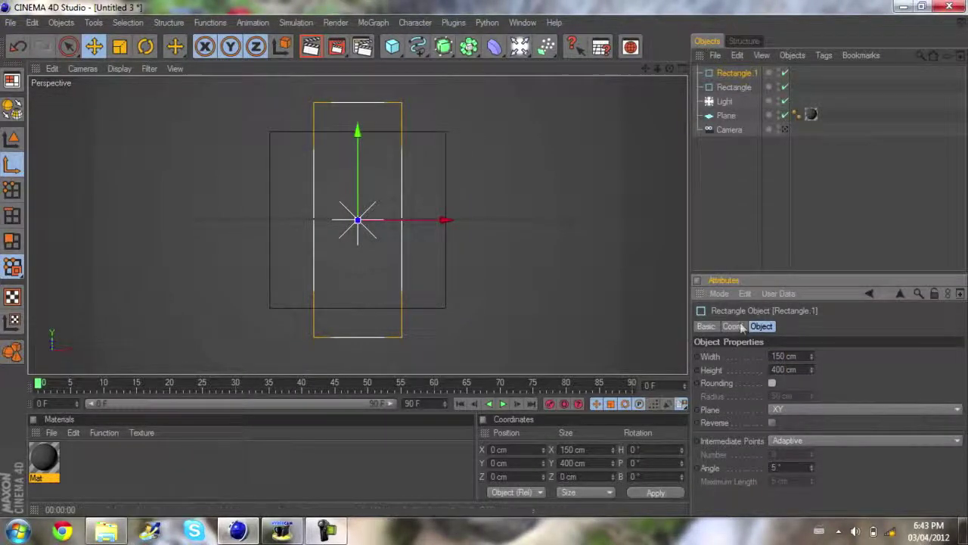
left_click_drag(795, 369, 674, 346)
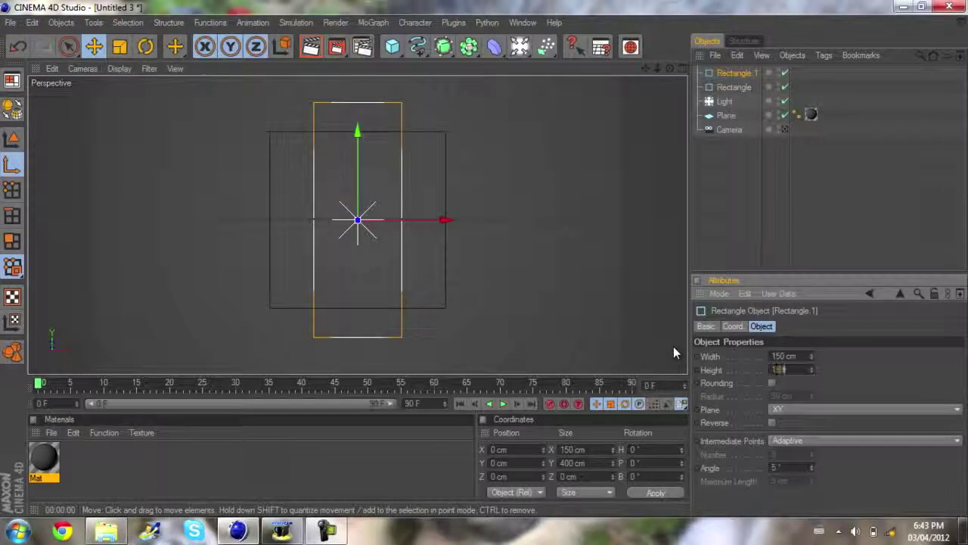
type("150")
key("Return")
left_click(802, 193)
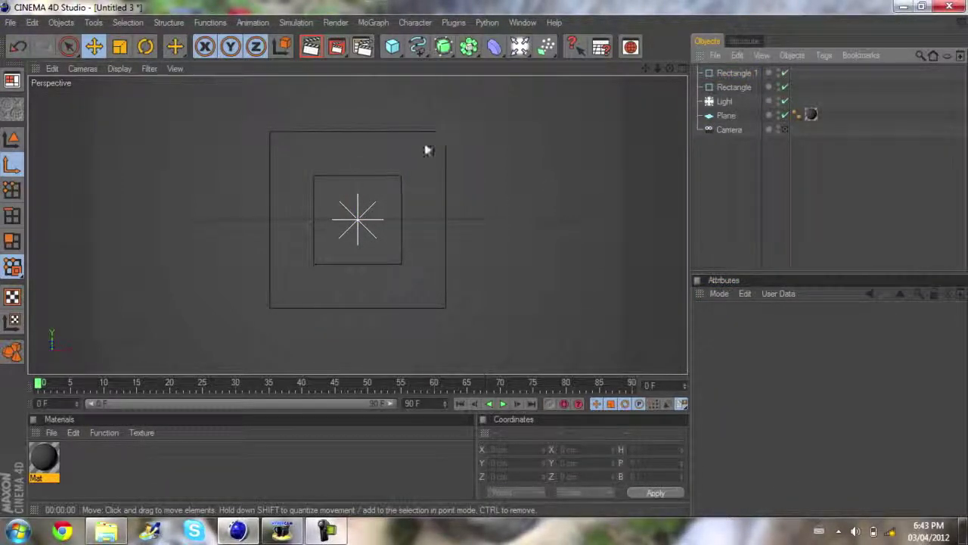
Duplicate the 150 cm rectangle to get four identical small rectangles
left_click(731, 73)
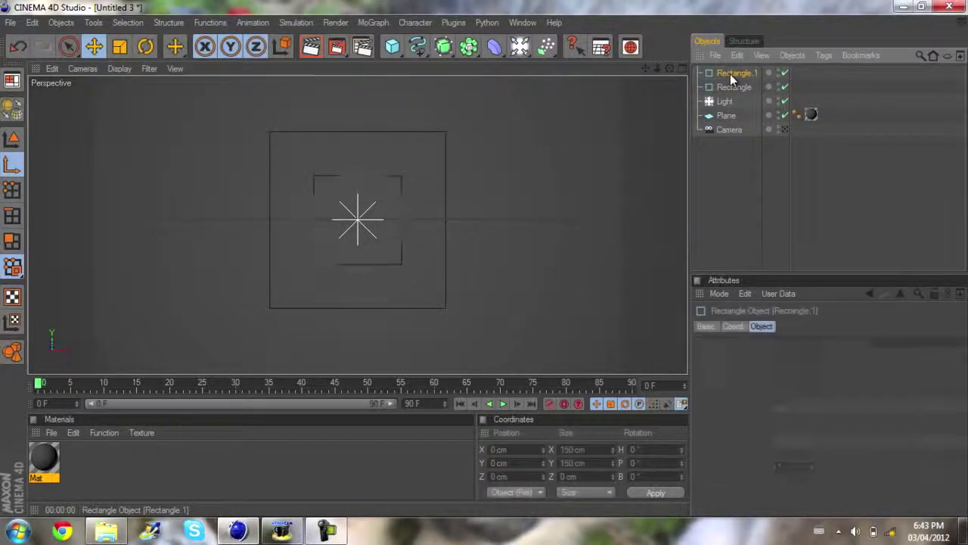
key("ctrl+v")
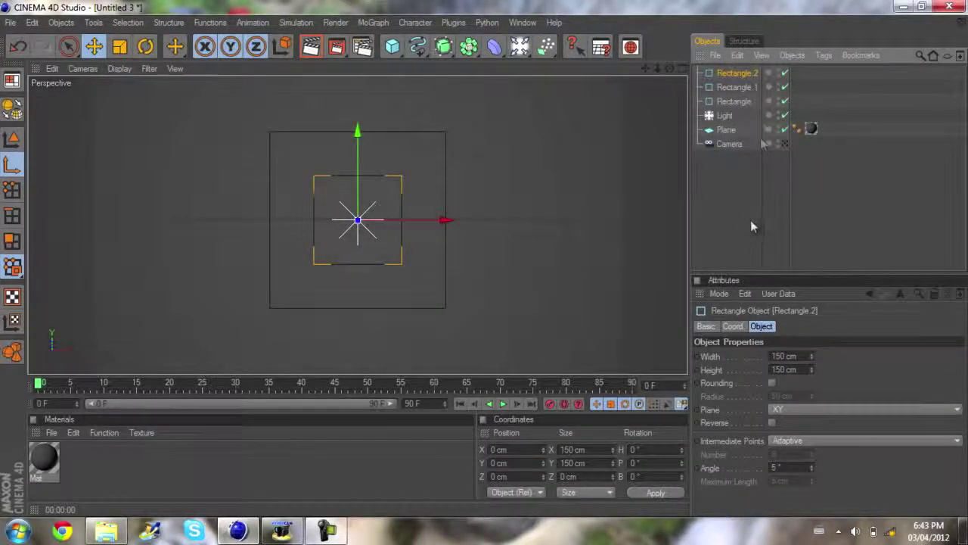
key("Delete")
left_click(745, 73)
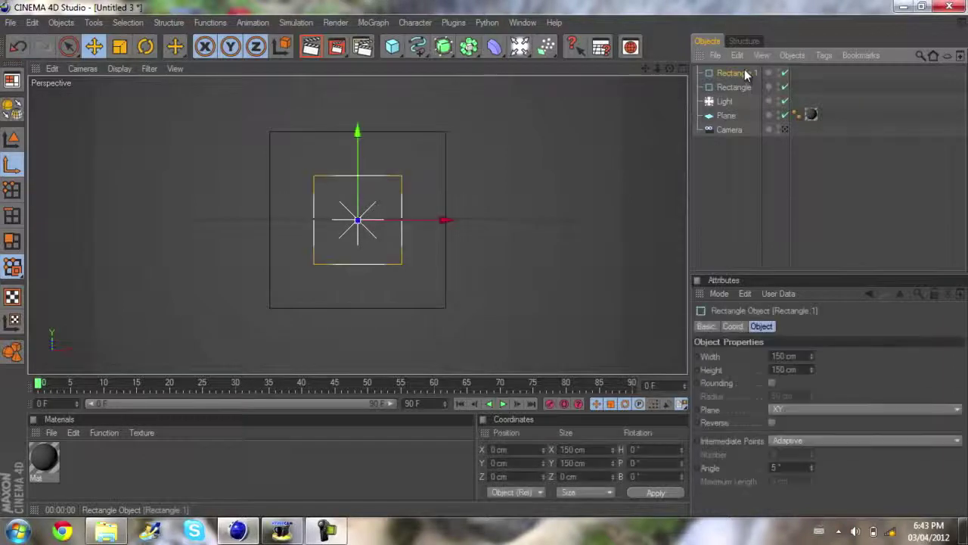
key("ctrl+v")
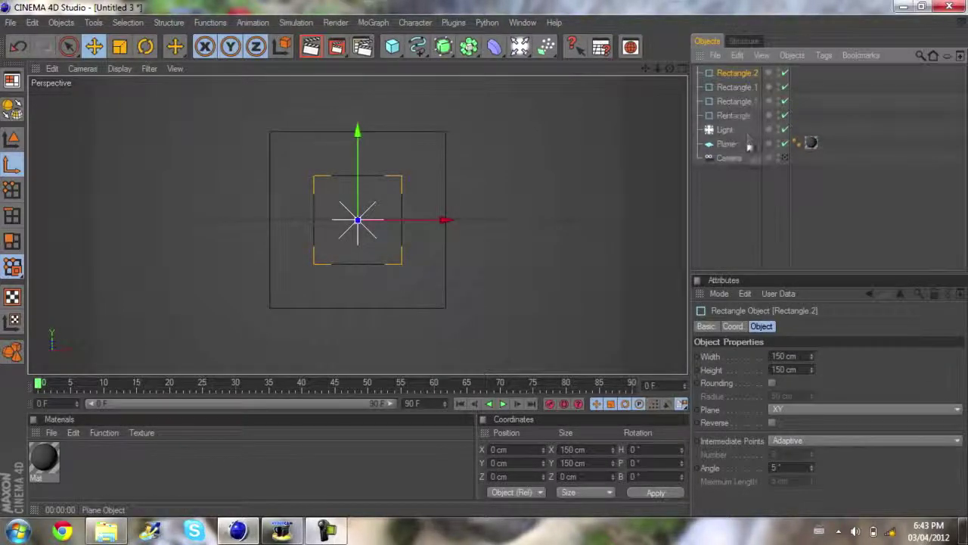
key("ctrl+v")
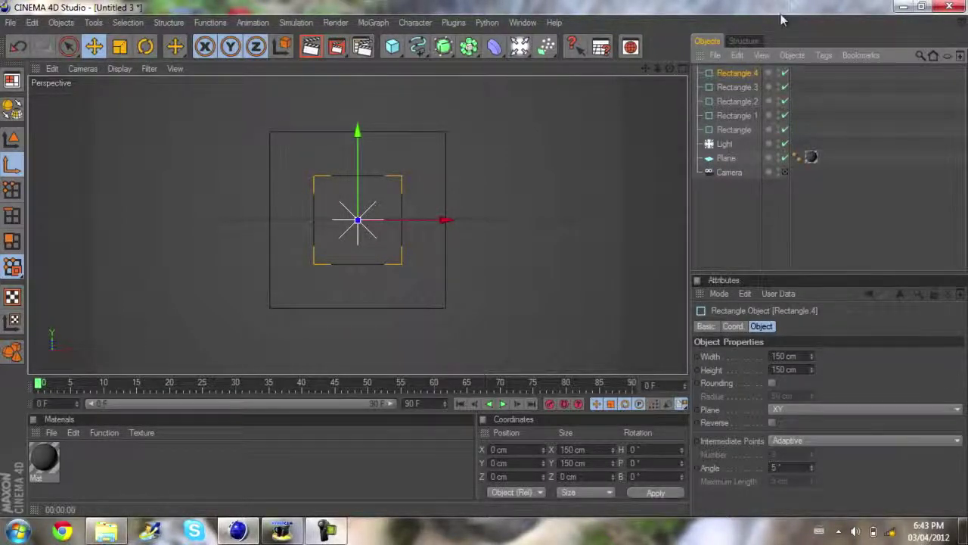
Go to frame 20 and move Rectangle.1 beside the large rectangle's upper right side, at about X 225 cm, Y 74 cm
left_click(728, 129)
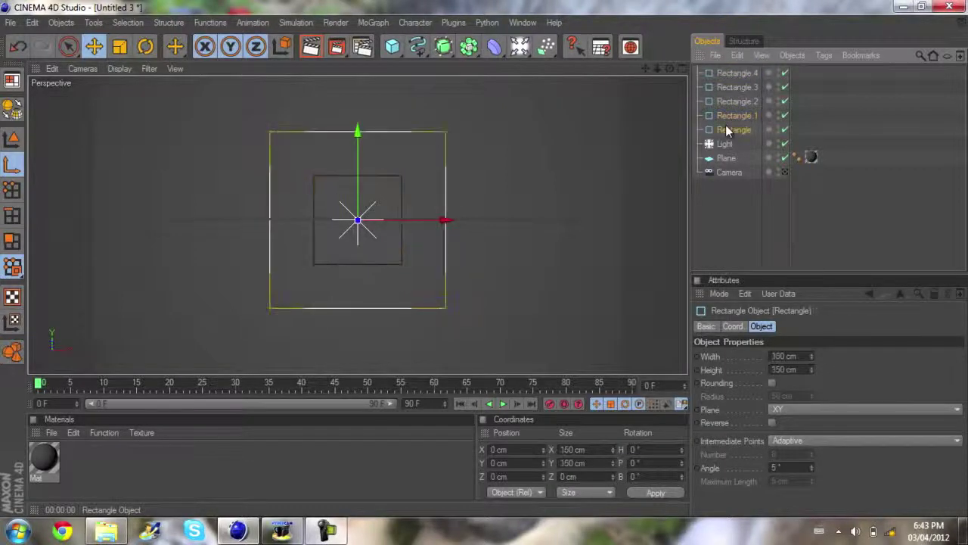
left_click(733, 115)
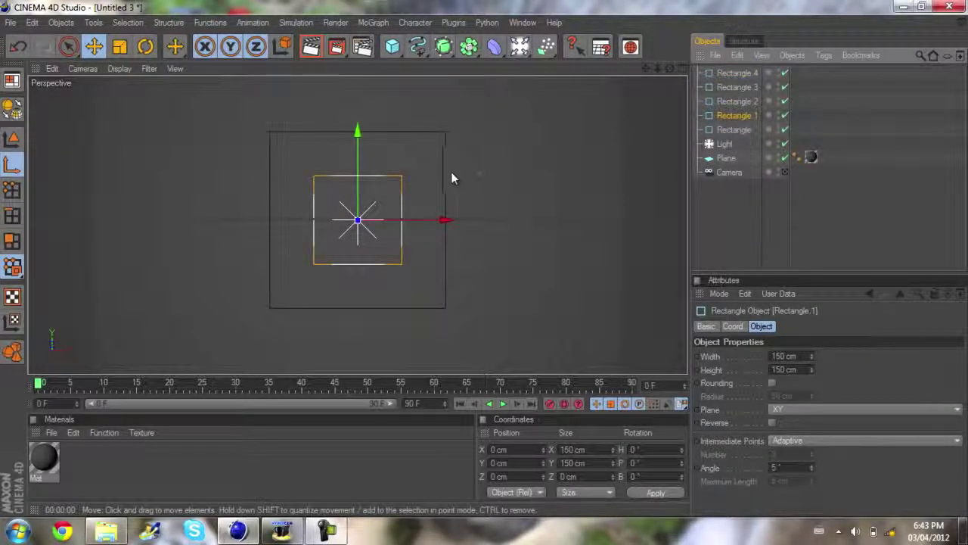
left_click_drag(39, 384, 169, 387)
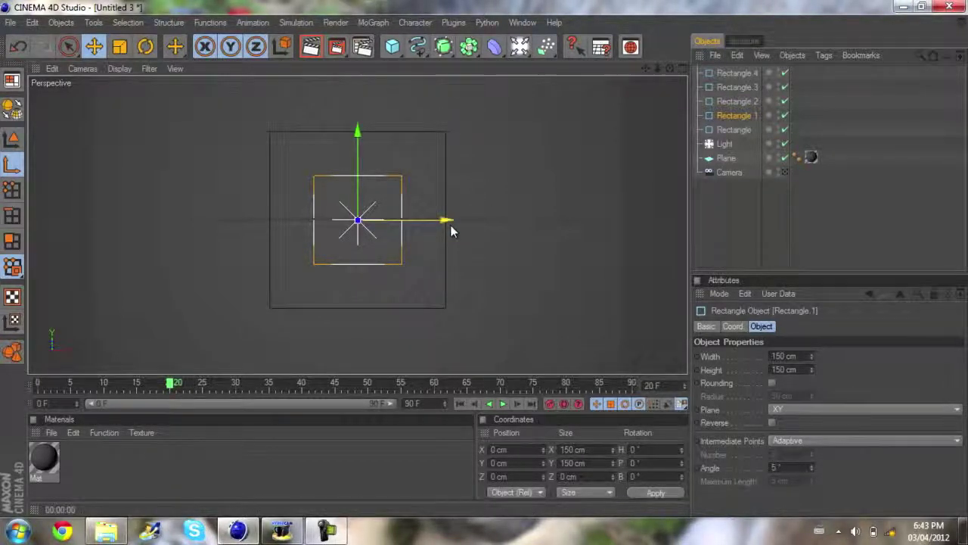
left_click_drag(430, 225, 488, 267)
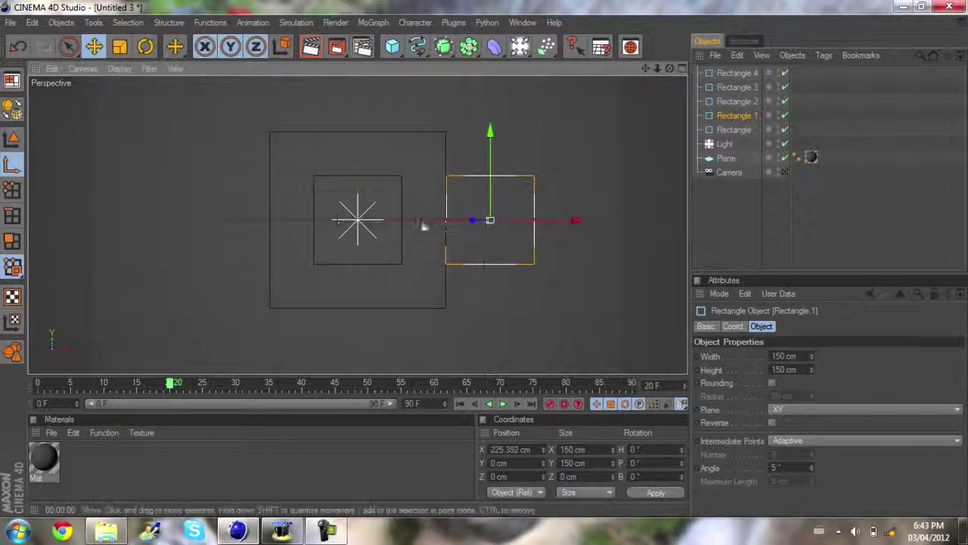
mouse_move(486, 265)
left_mouse_down()
mouse_move(486, 223)
mouse_move(485, 265)
left_mouse_up()
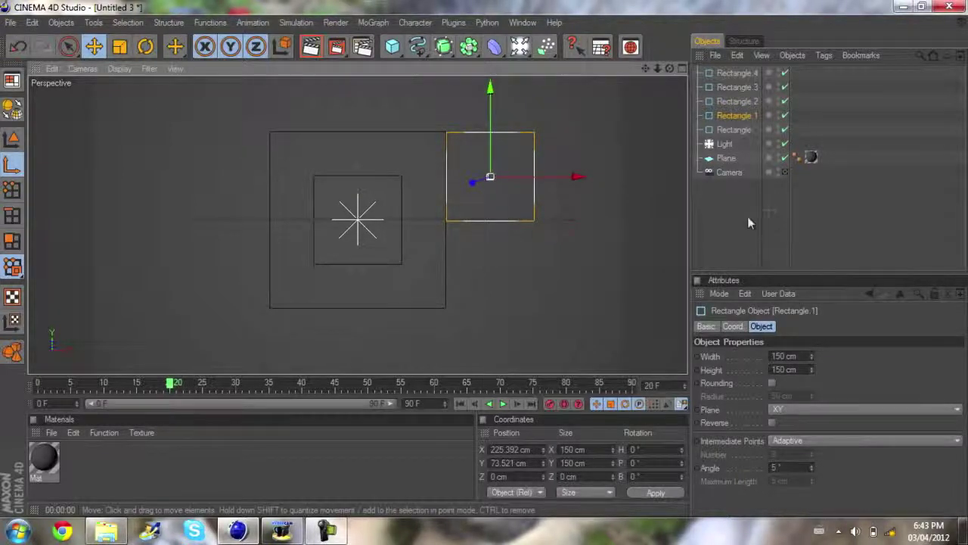
left_click(772, 209)
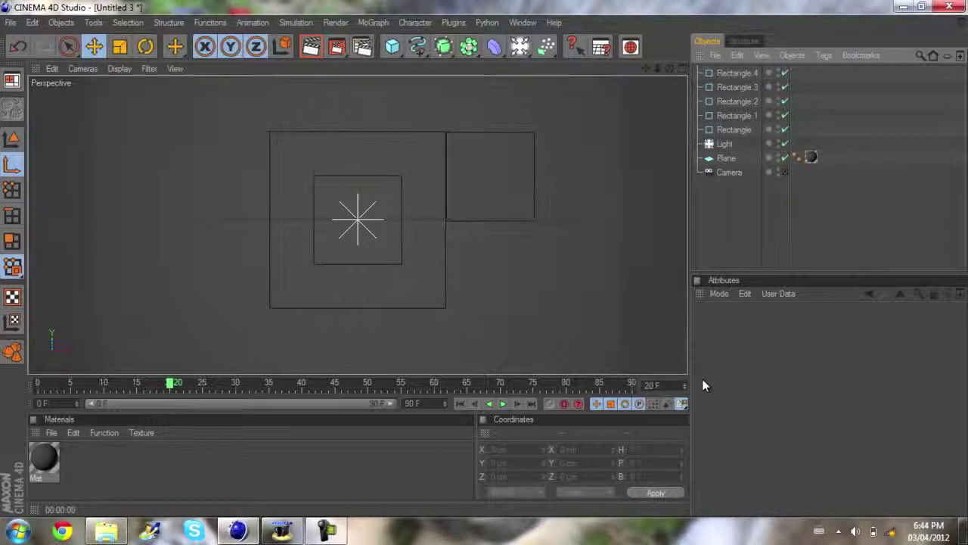
Fine-tune Rectangle.1 so its left and top edges line up with the large rectangle, at about Y 75 cm
left_click(736, 114)
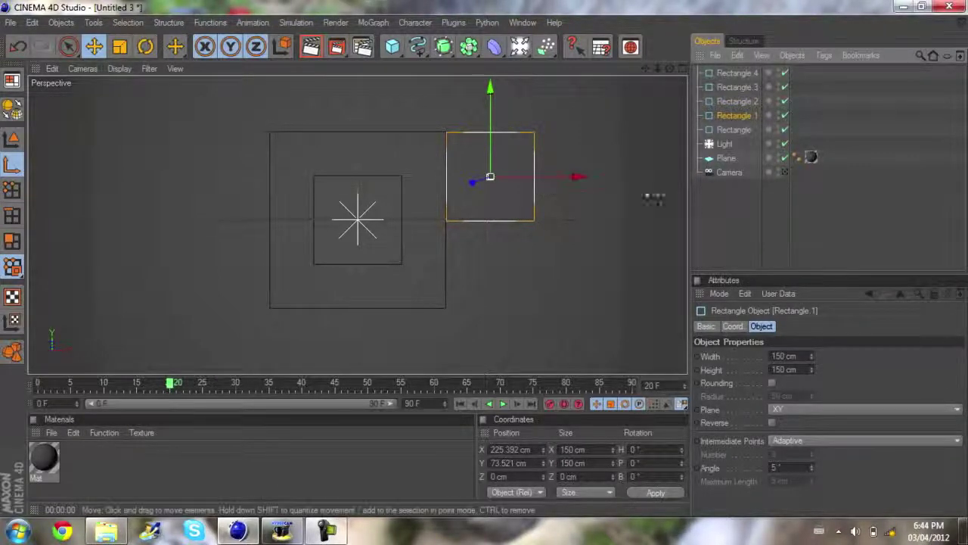
left_click(739, 184)
left_click(733, 116)
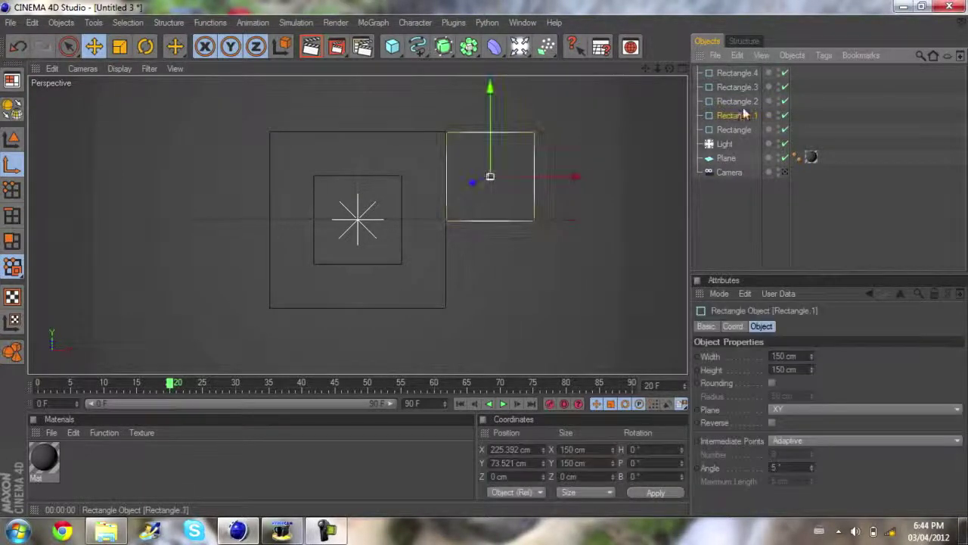
left_click_drag(490, 144, 485, 259)
left_click_drag(535, 171, 485, 261)
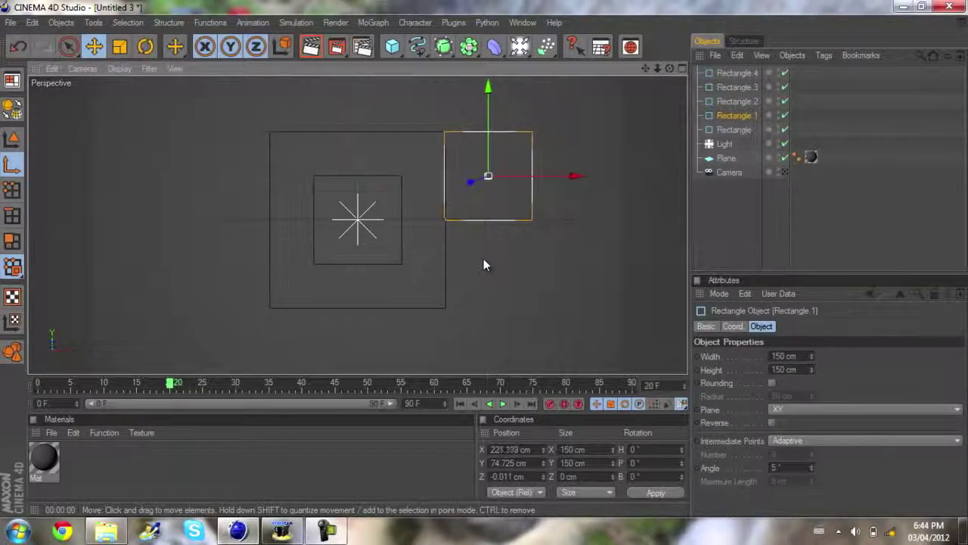
left_click(719, 223)
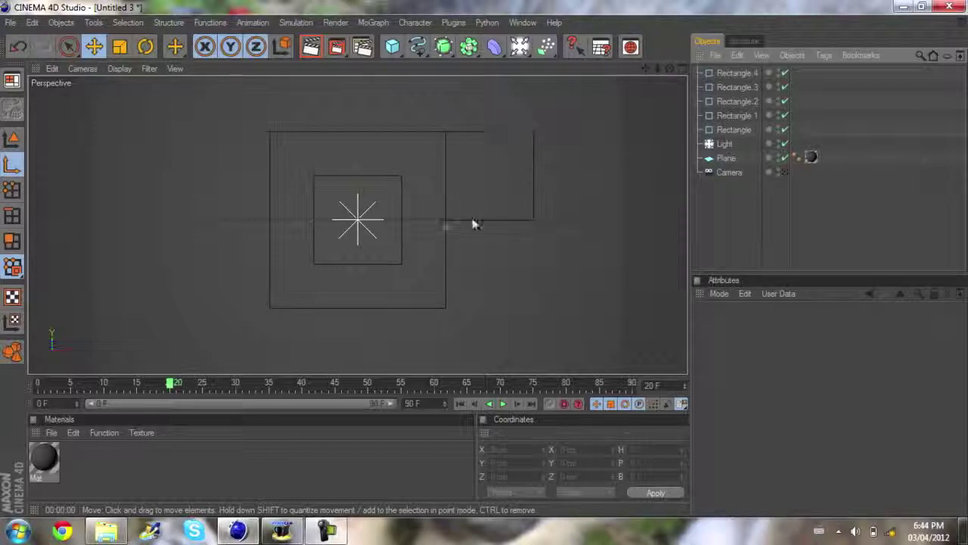
Move Rectangle.2 below the large rectangle, under its right half, at about Y -225 cm
left_click(737, 101)
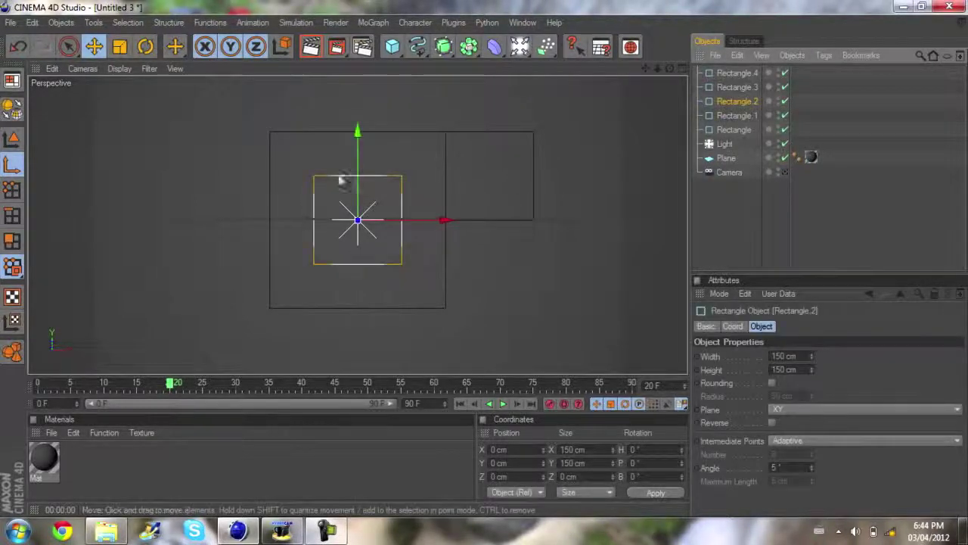
left_click_drag(361, 152, 485, 265)
left_click_drag(429, 351, 487, 264)
left_click(791, 242)
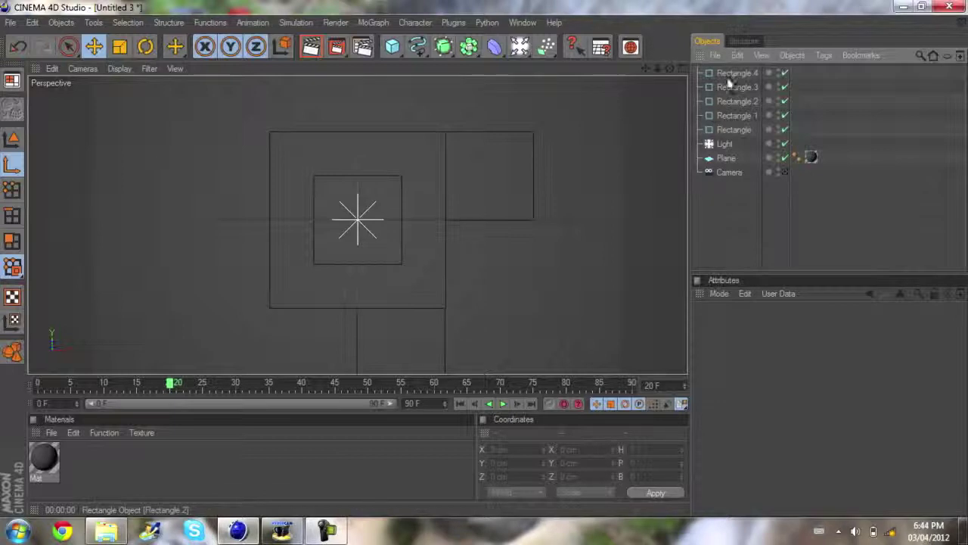
Nudge Rectangle.2 horizontally until its right edge lines up with the large rectangle's right edge
left_click(736, 102)
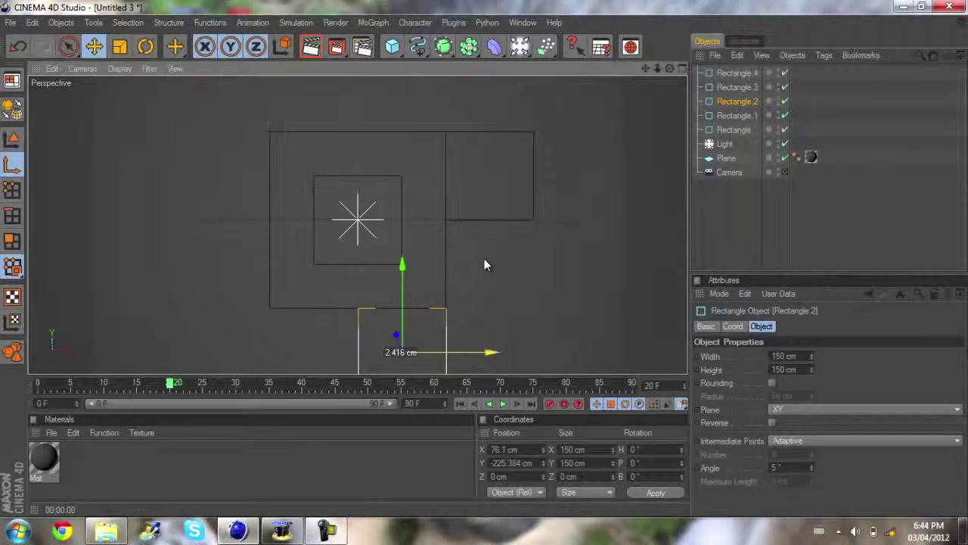
left_click(733, 182)
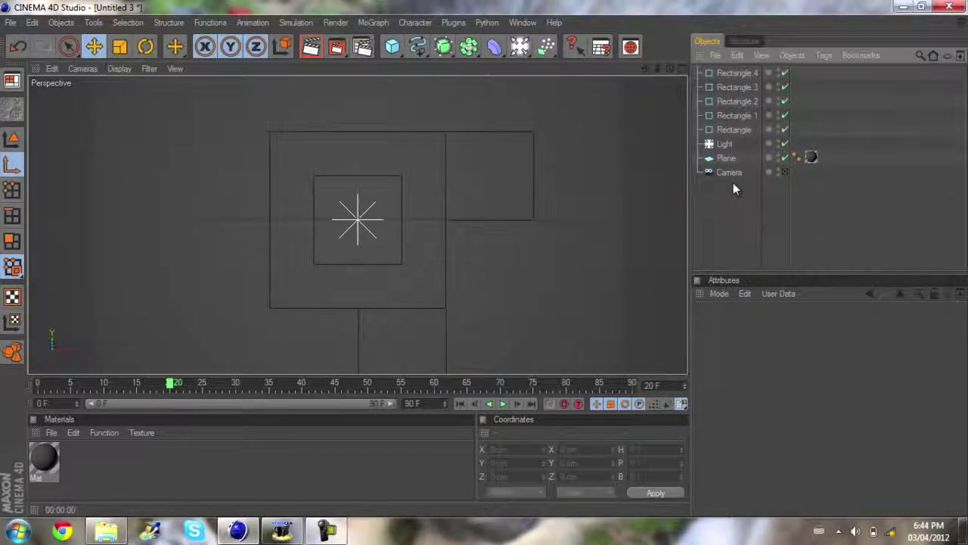
left_click(742, 101)
left_click_drag(484, 353, 486, 265)
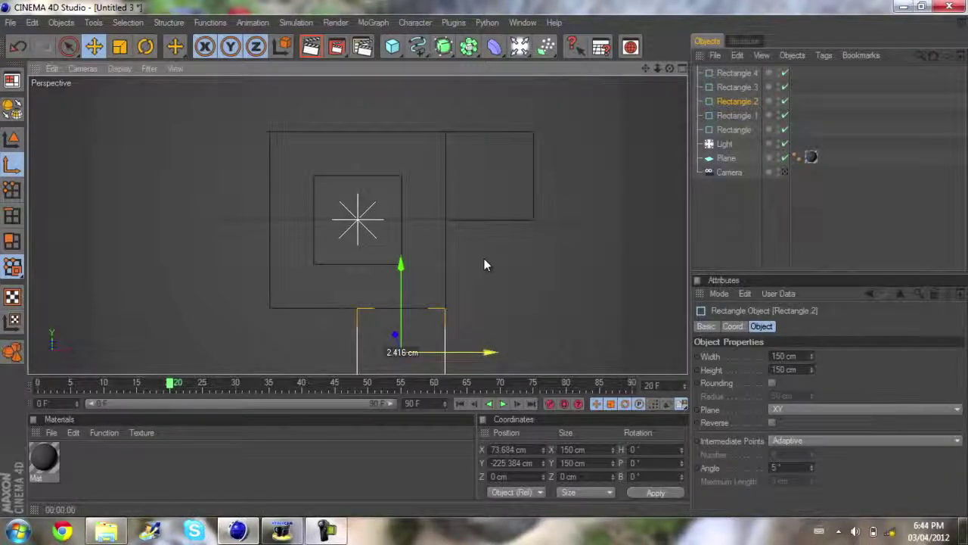
left_click(715, 214)
Move Rectangle.3 against the large rectangle's lower left side, at about X -224 cm, Y -75 cm
left_click(738, 101)
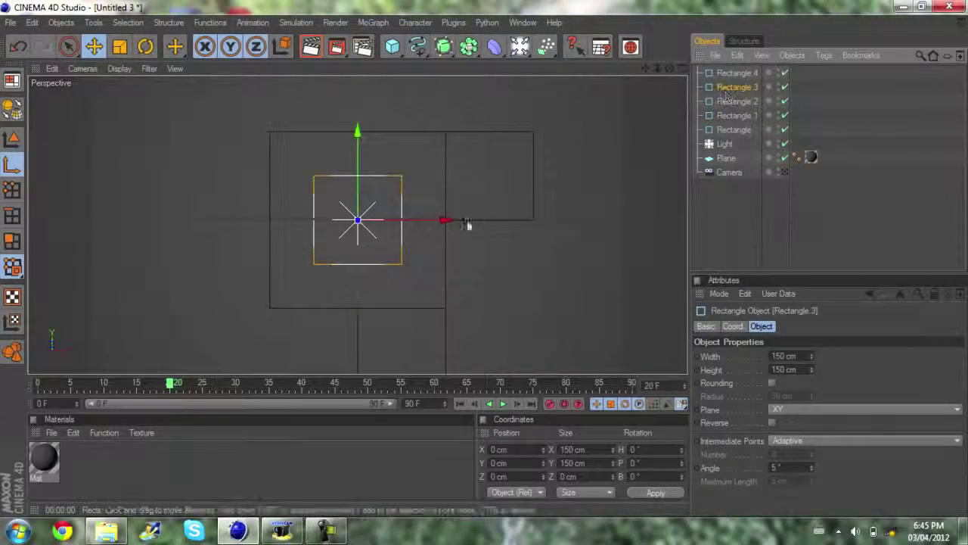
left_click_drag(443, 218, 487, 264)
left_click_drag(234, 147, 484, 263)
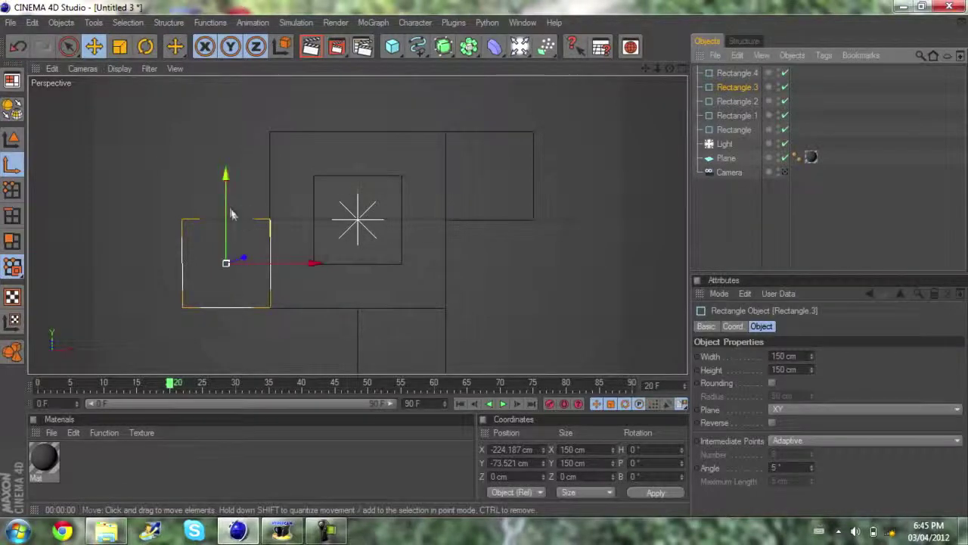
left_click_drag(232, 216, 485, 265)
left_click(720, 246)
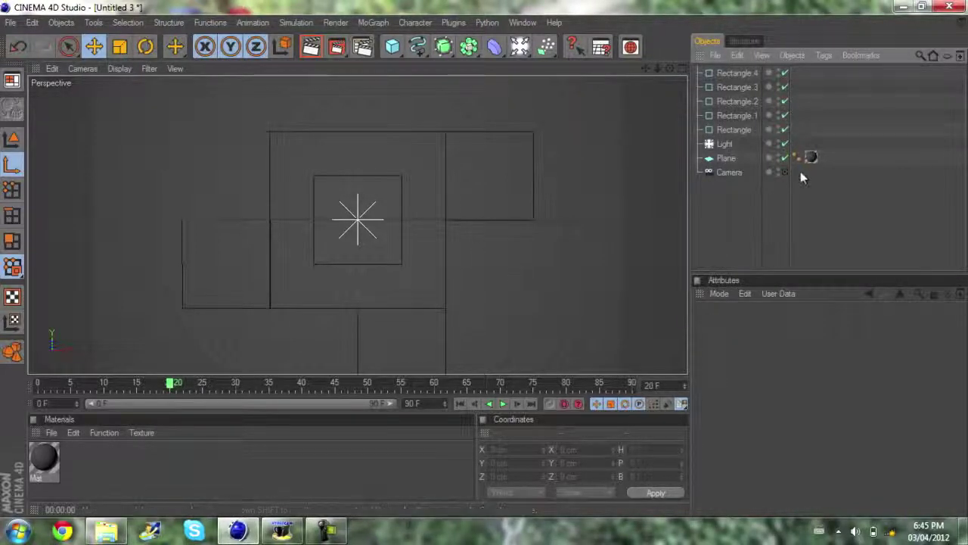
Nudge Rectangle.3 horizontally to about X -225 cm so it meets the large rectangle's left edge
left_click(734, 89)
left_click_drag(281, 269, 486, 265)
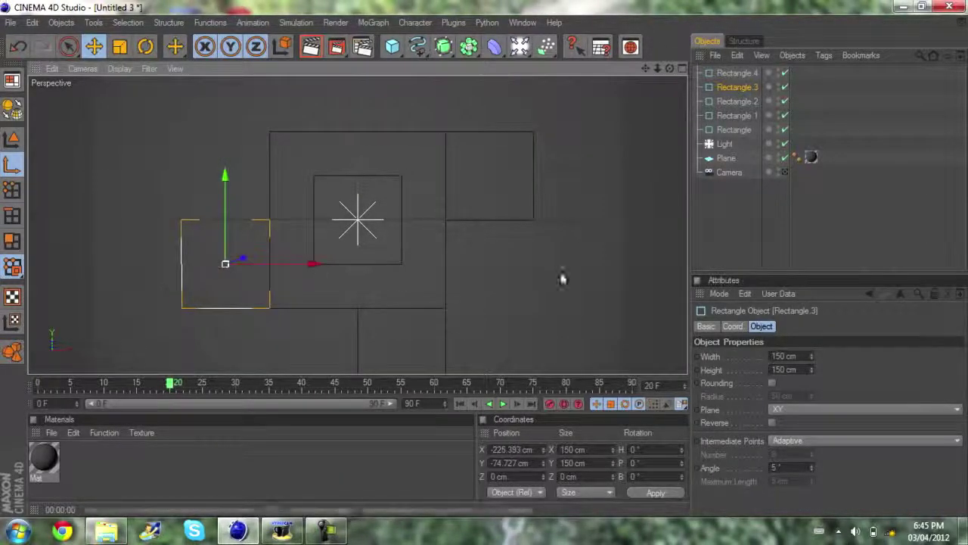
left_click(783, 231)
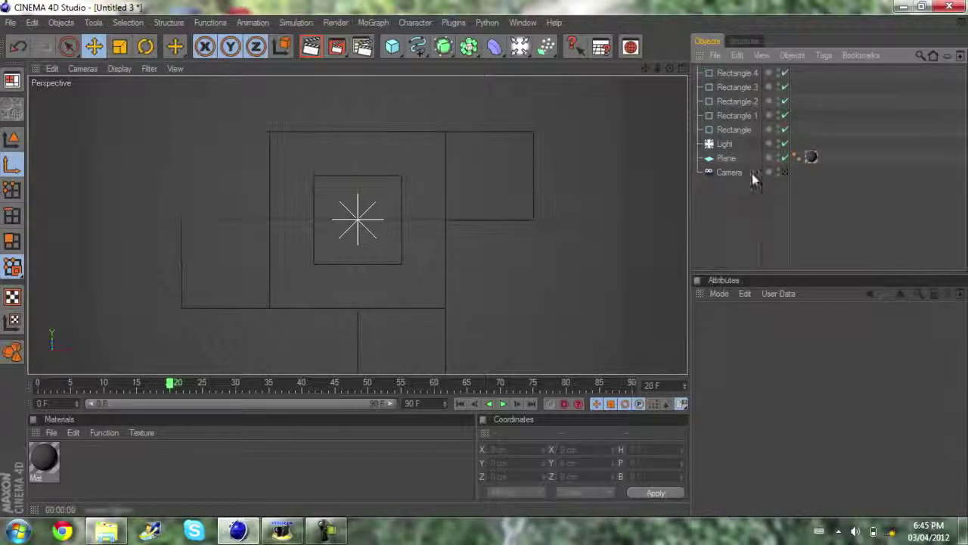
Move Rectangle.4 above the large rectangle, over its left half, at about X -74 cm
left_click(742, 73)
left_click_drag(482, 264, 486, 260)
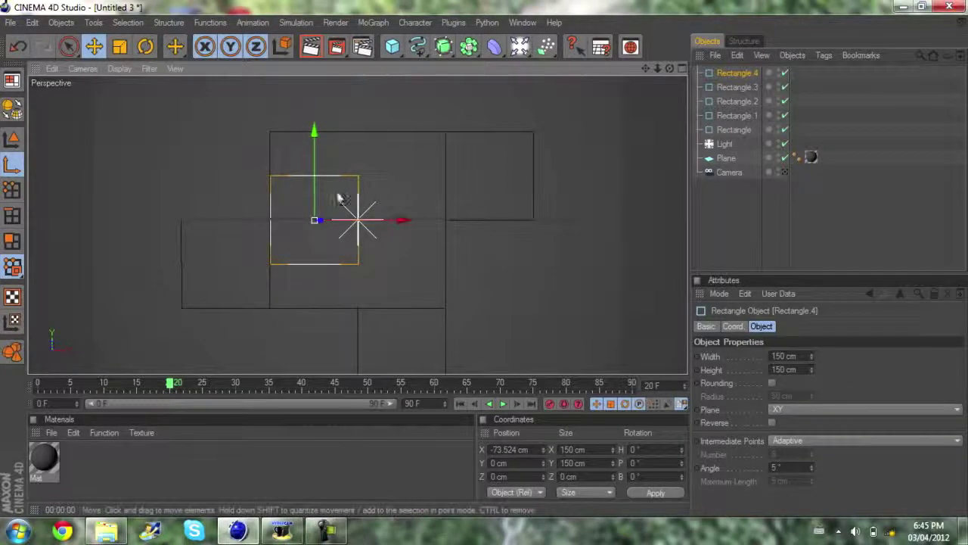
left_click_drag(315, 183, 482, 244)
left_click(795, 255)
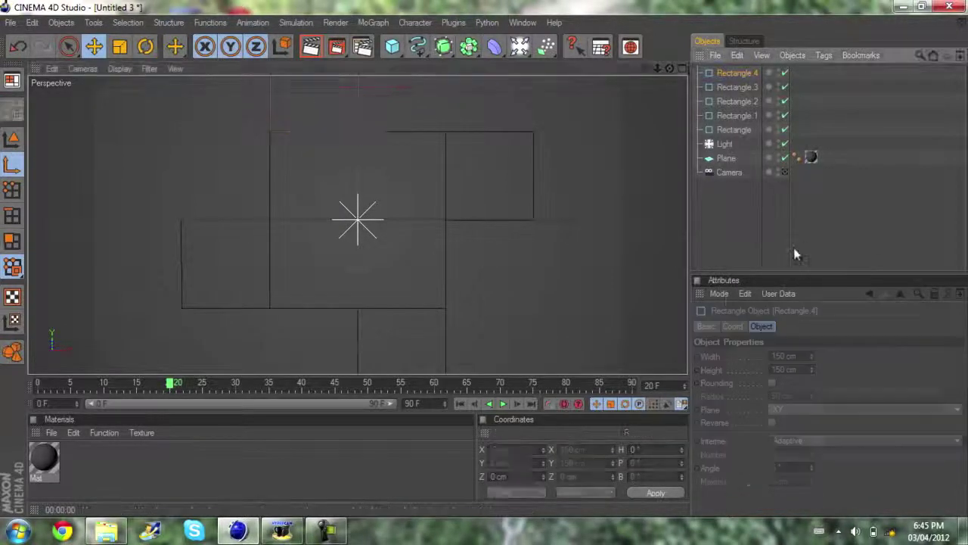
Nudge Rectangle.4 horizontally to about X -75 cm so its left edge lines up with the large rectangle's left edge
left_click(735, 72)
left_click_drag(401, 90, 487, 265)
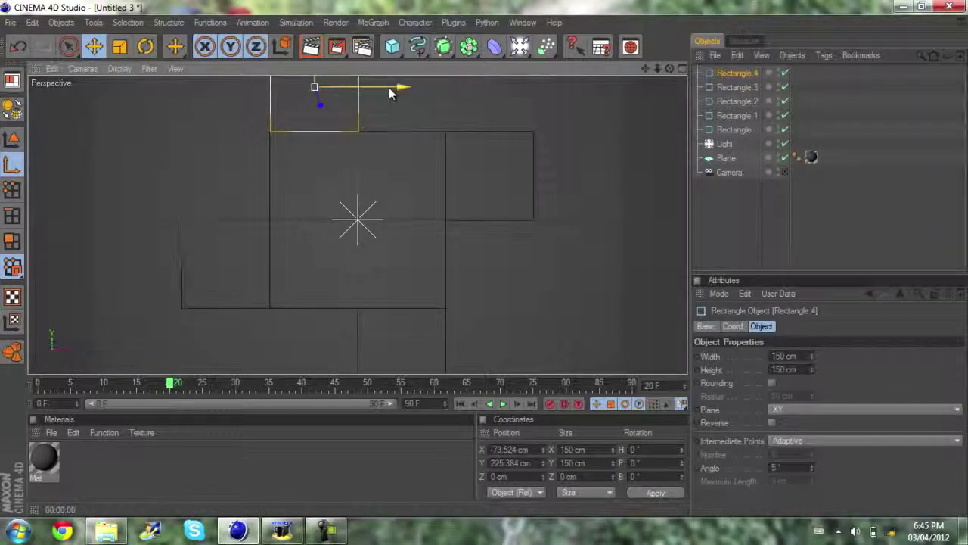
left_click_drag(392, 87, 485, 264)
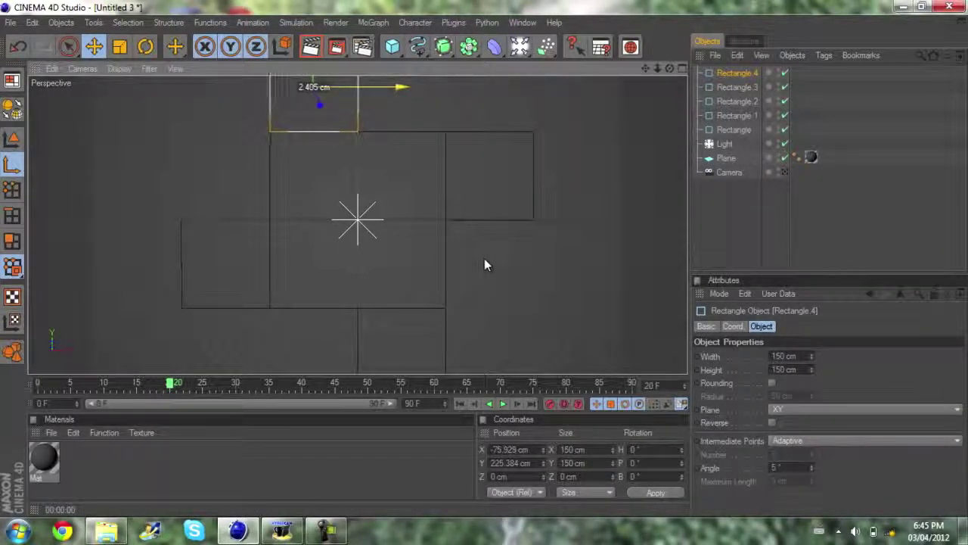
left_click_drag(454, 205, 487, 264)
left_click_drag(386, 96, 485, 259)
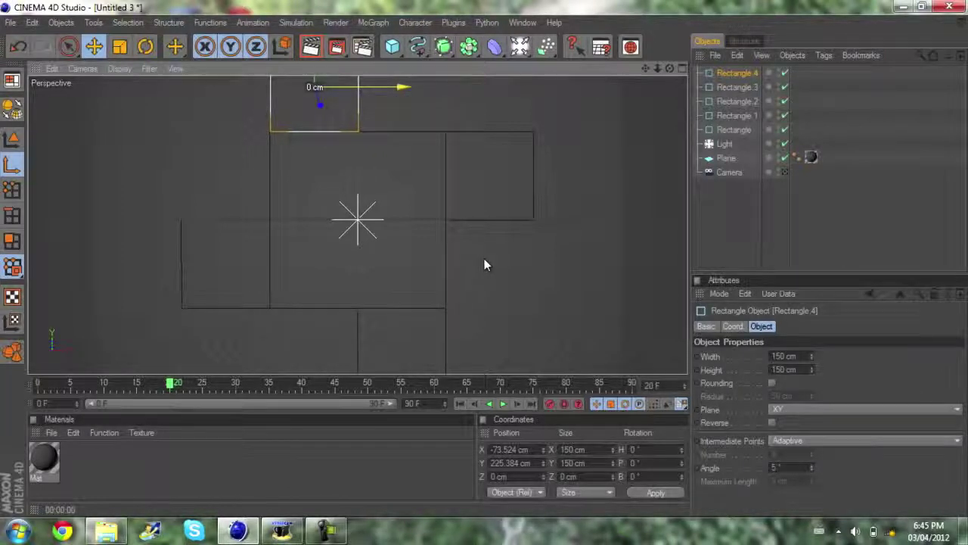
left_click(754, 215)
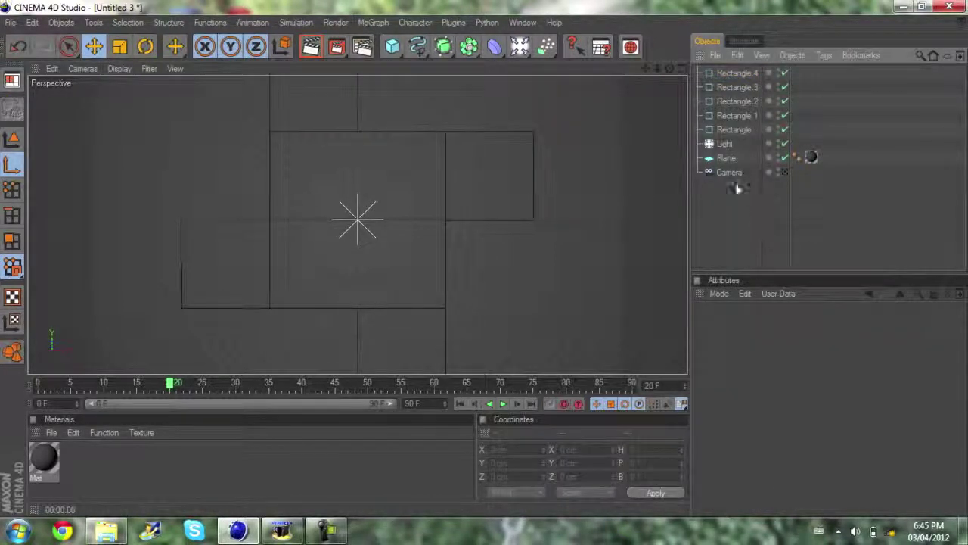
Record X and Y position keyframes at frame 20 for all four small rectangles, Rectangle.1 through Rectangle.4
left_click(753, 113)
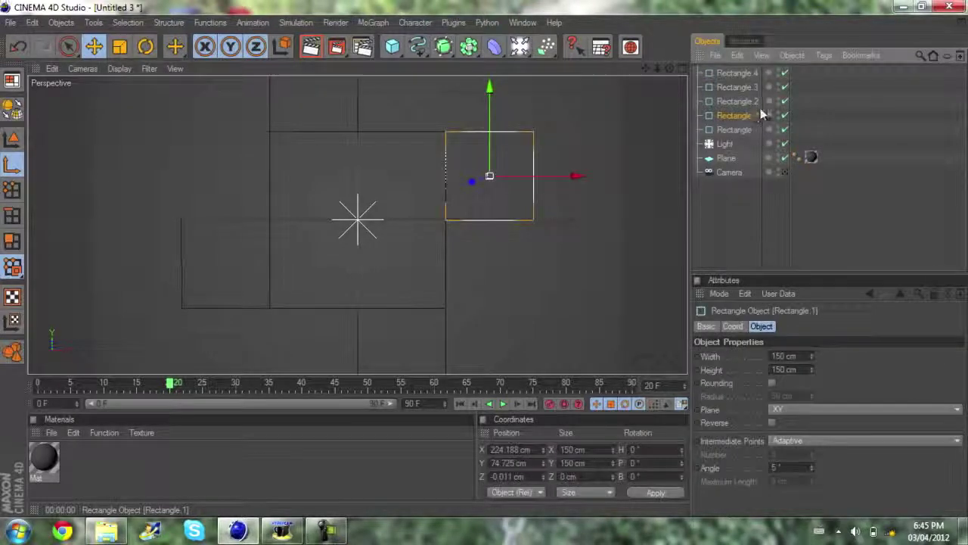
left_click_drag(745, 79, 746, 79)
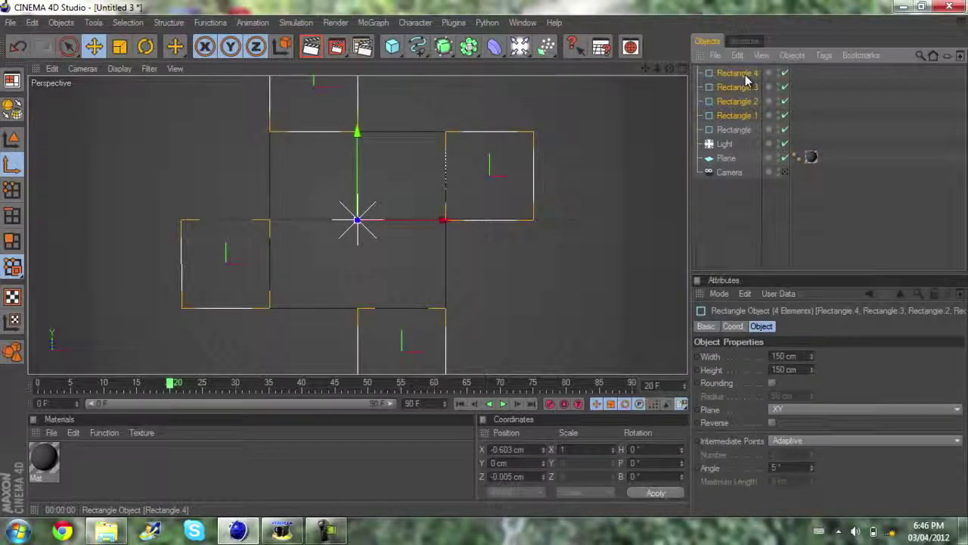
left_click(733, 114)
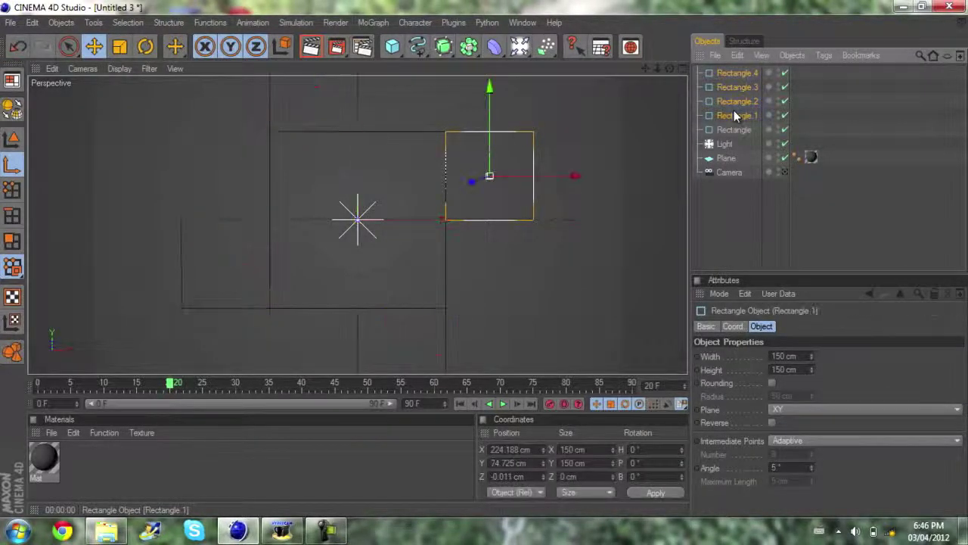
left_click(749, 73, "shift")
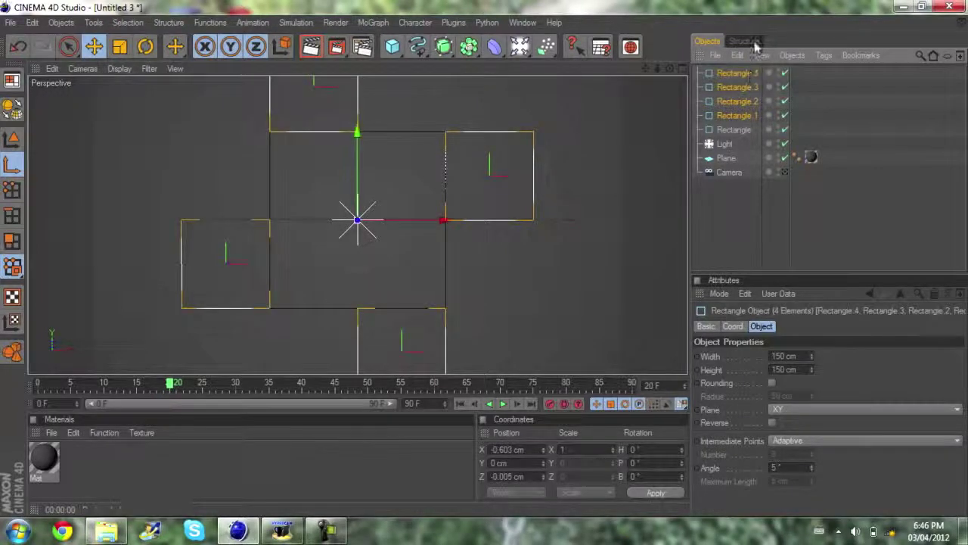
left_click(706, 326)
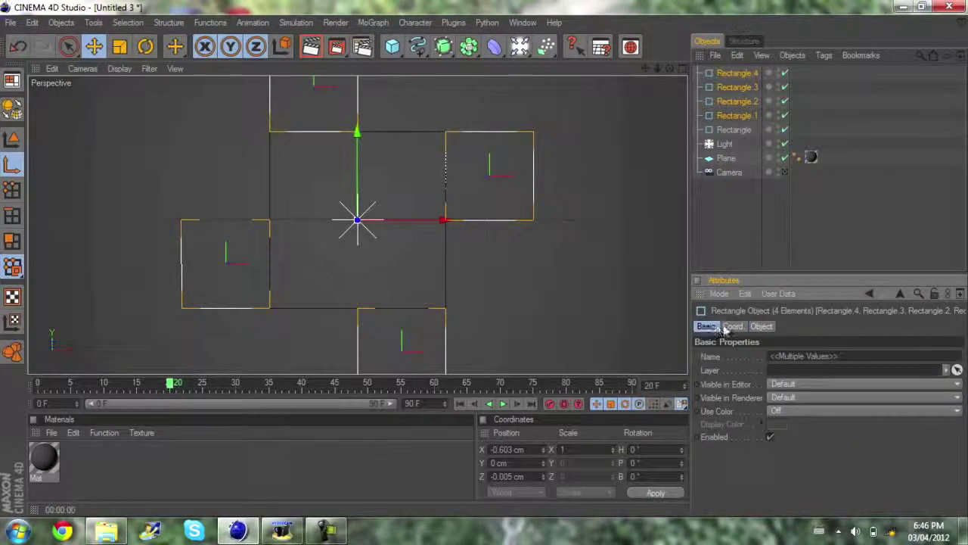
left_click(731, 326)
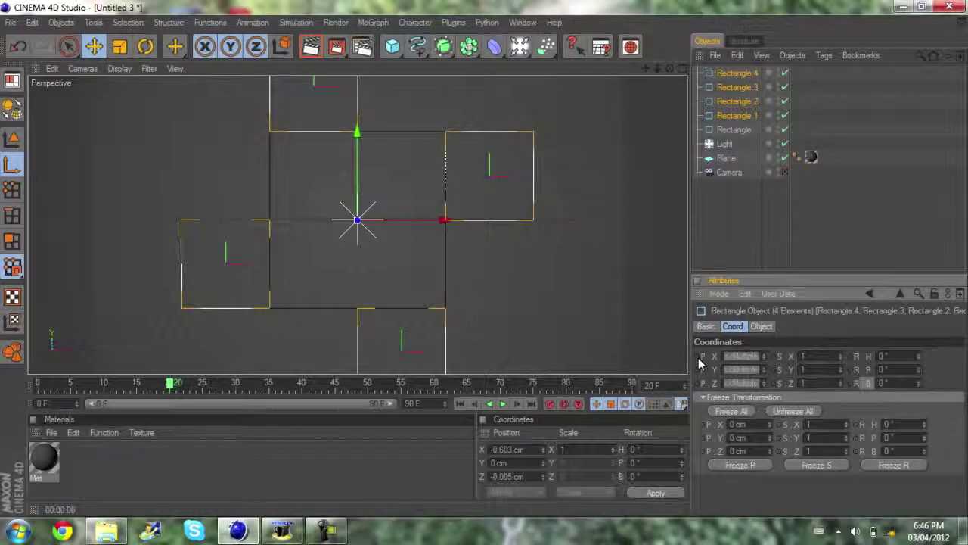
left_click(713, 356)
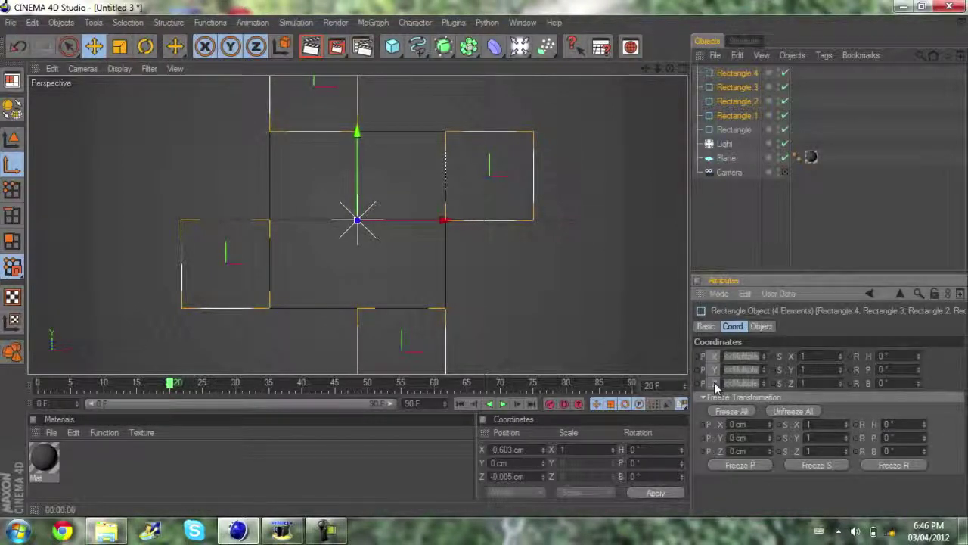
left_click(713, 383)
left_click(715, 370)
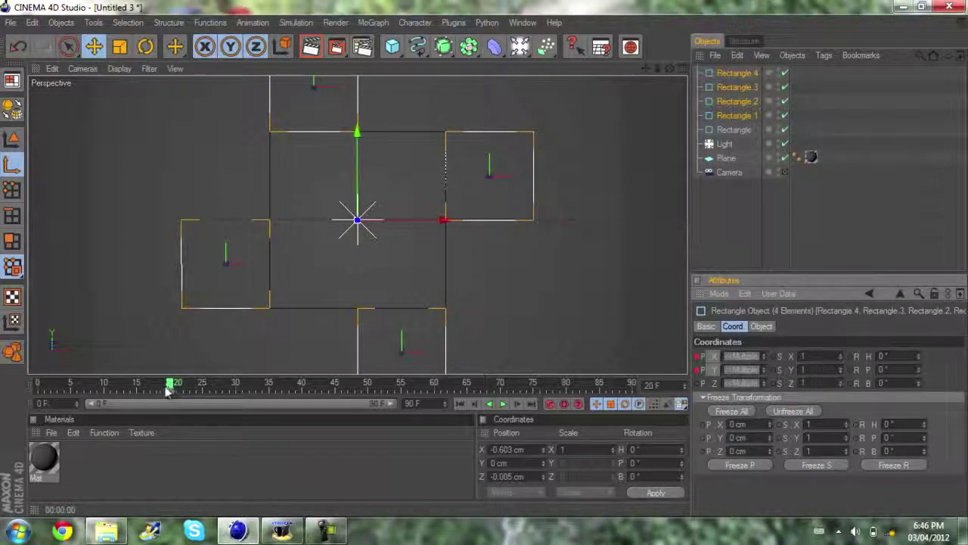
At frame 60, move Rectangle.1 inside the large rectangle's upper right quarter, at about X 75 cm, and keyframe its X and Y position
left_click(731, 115)
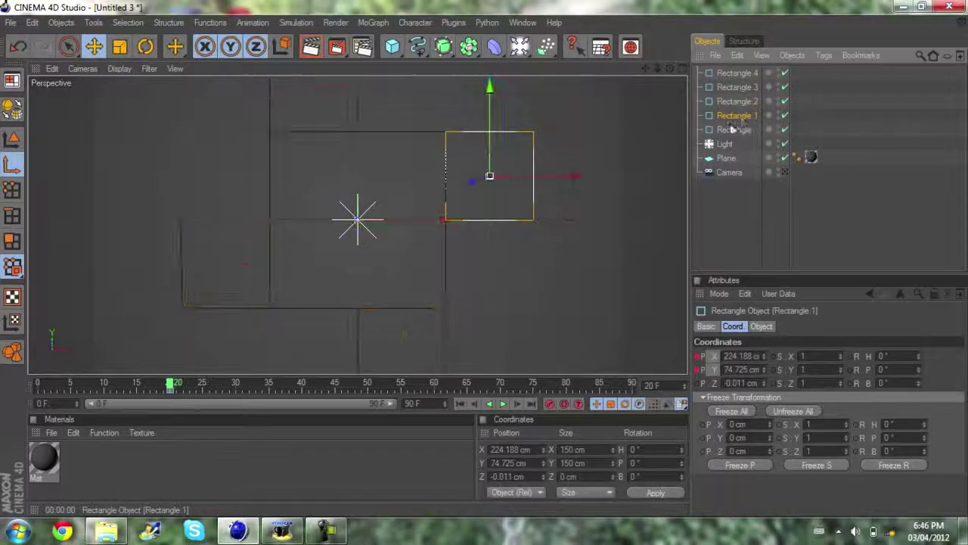
left_click_drag(173, 386, 437, 388)
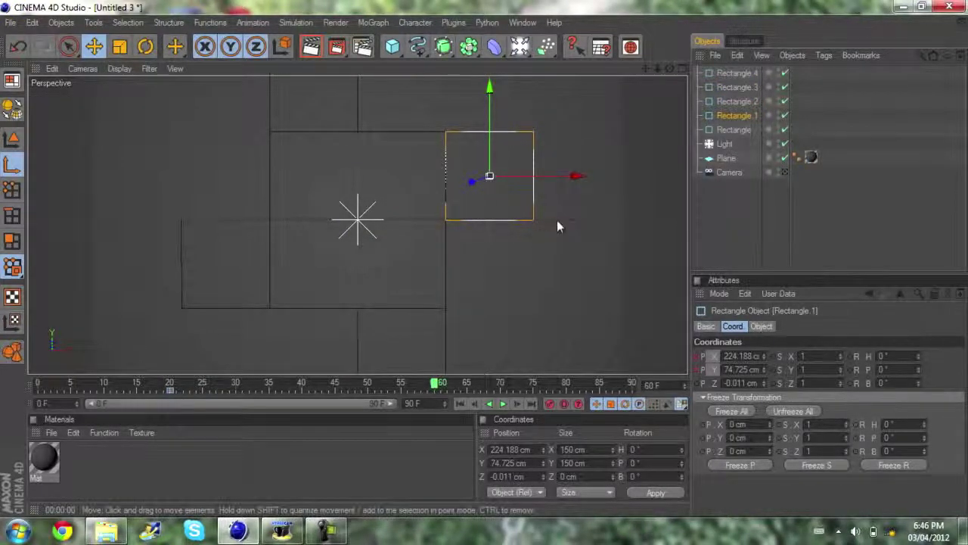
left_click_drag(568, 177, 481, 176)
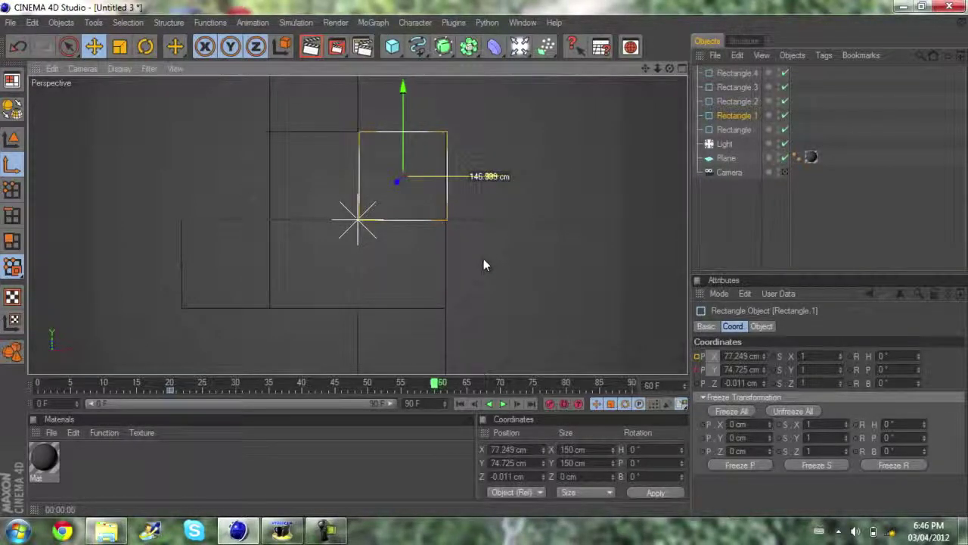
left_click_drag(485, 264, 485, 265)
left_click(776, 231)
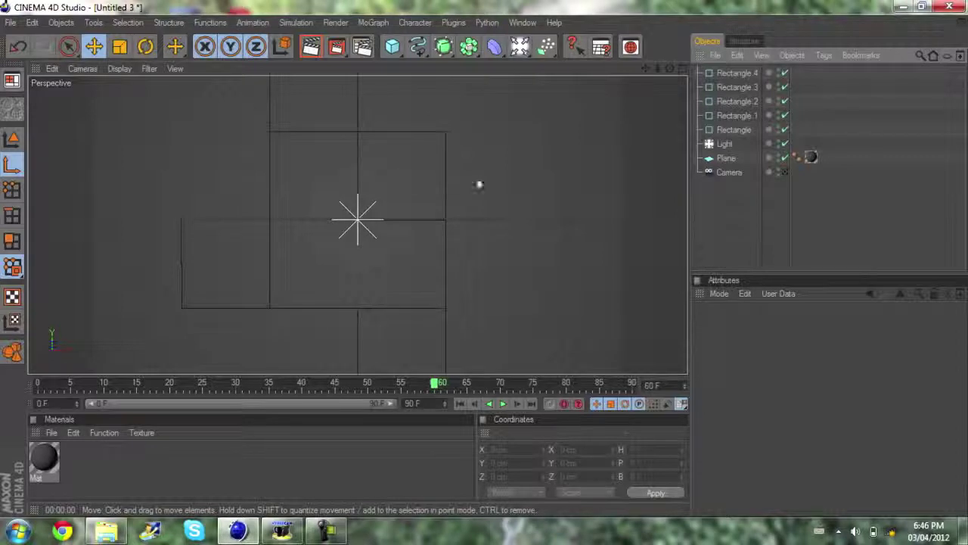
left_click(734, 116)
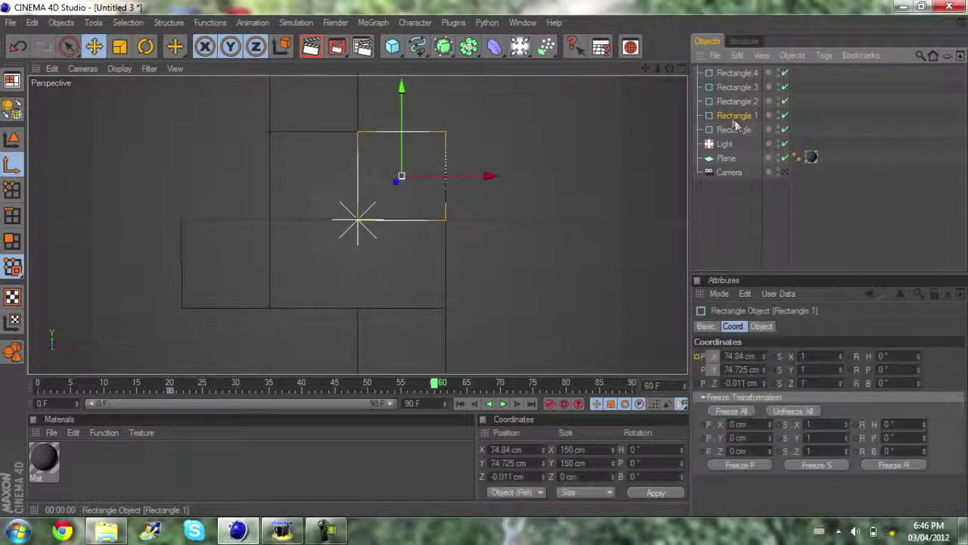
left_click(699, 369)
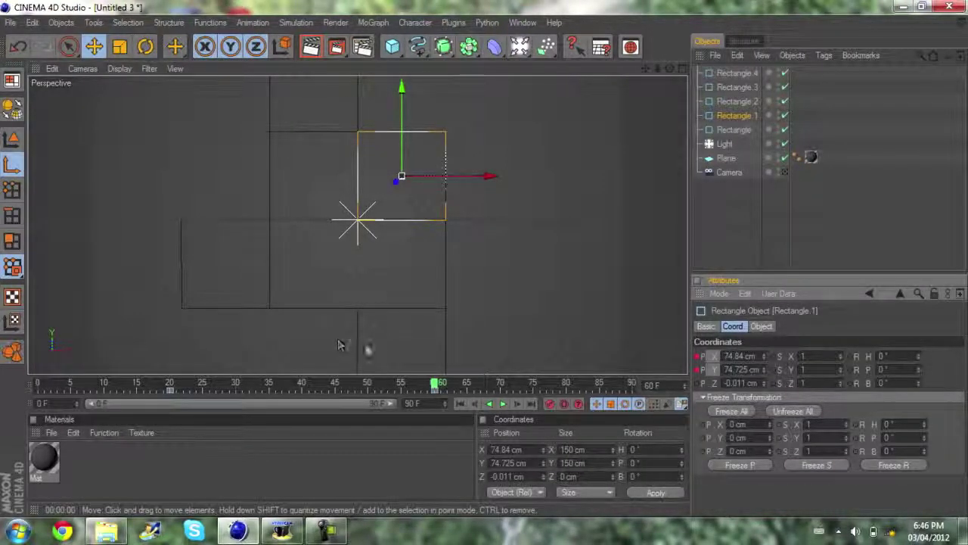
Play the animation from about frame 13 to check how Rectangle.1 slides into the large rectangle
left_click(125, 392)
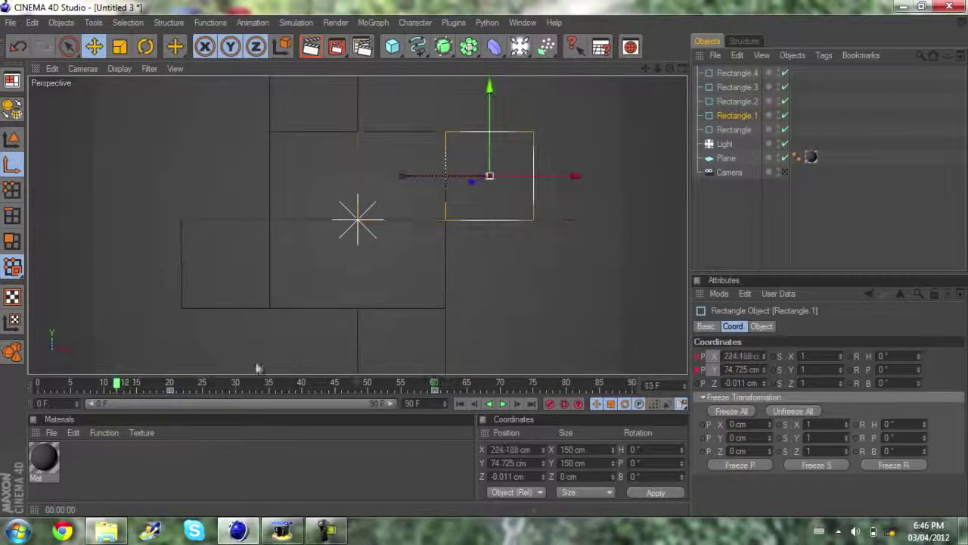
left_click(504, 404)
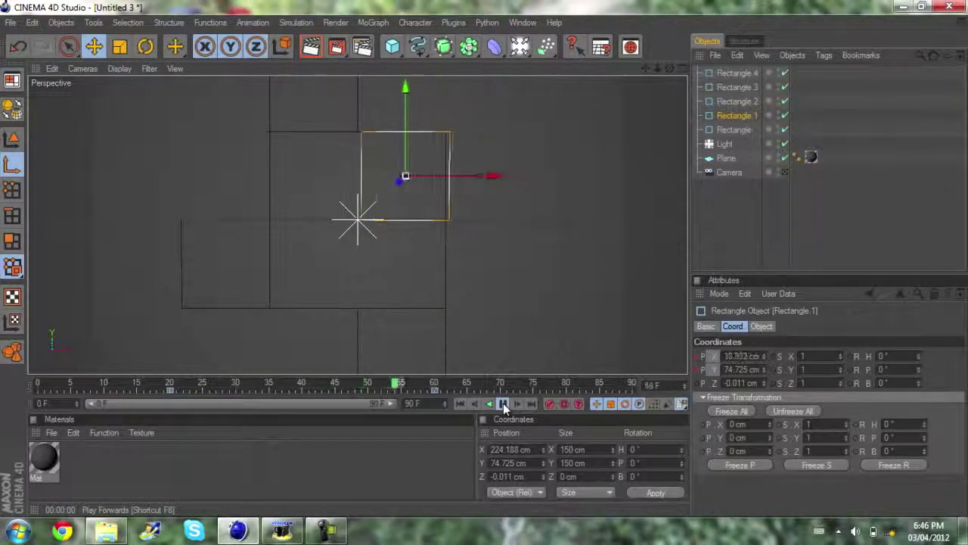
left_click(503, 404)
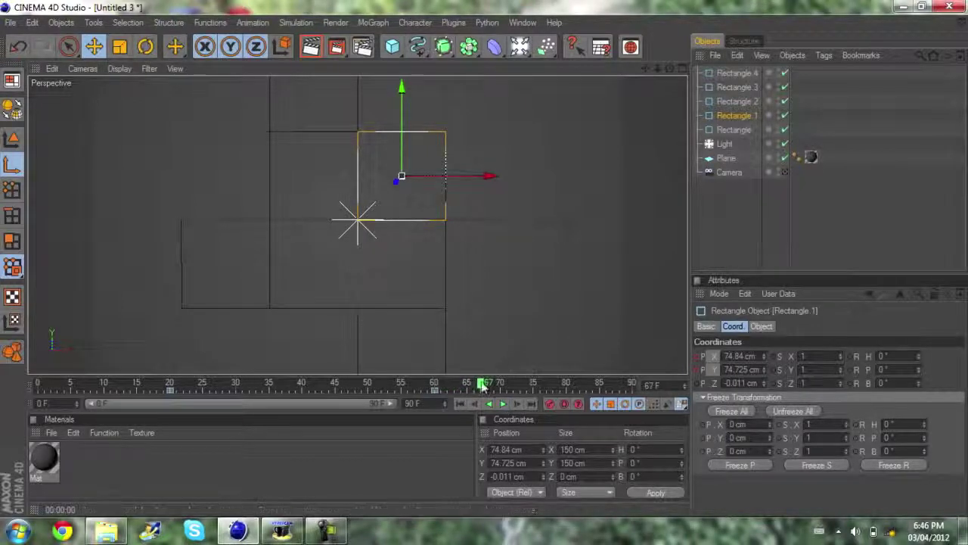
At frame 60, move Rectangle.2 up into the large rectangle's lower right quarter, at about Y -76 cm, keyframe its Y position and scrub through the motion
mouse_move(483, 386)
left_mouse_down()
mouse_move(273, 386)
mouse_move(188, 401)
mouse_move(417, 396)
mouse_move(179, 411)
mouse_move(446, 391)
mouse_move(433, 389)
left_mouse_up()
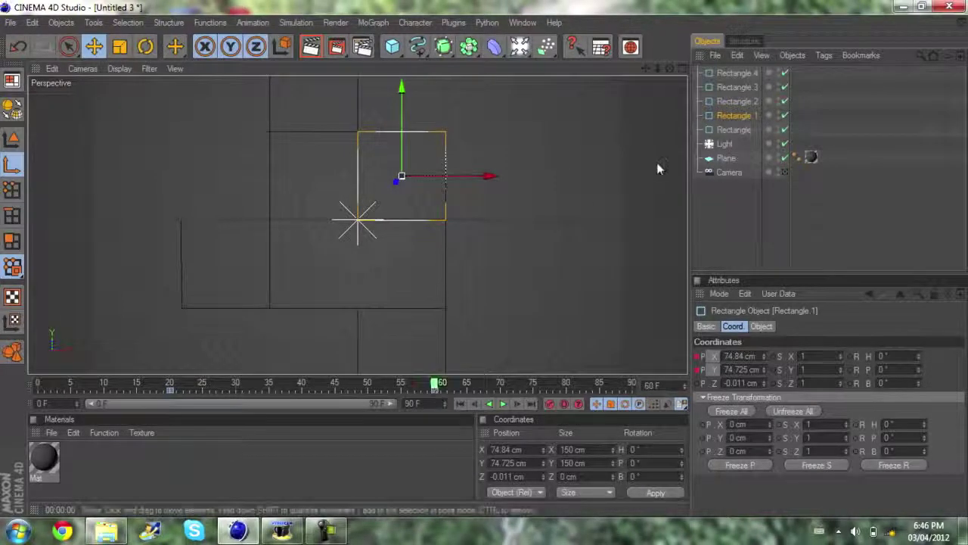
left_click(738, 101)
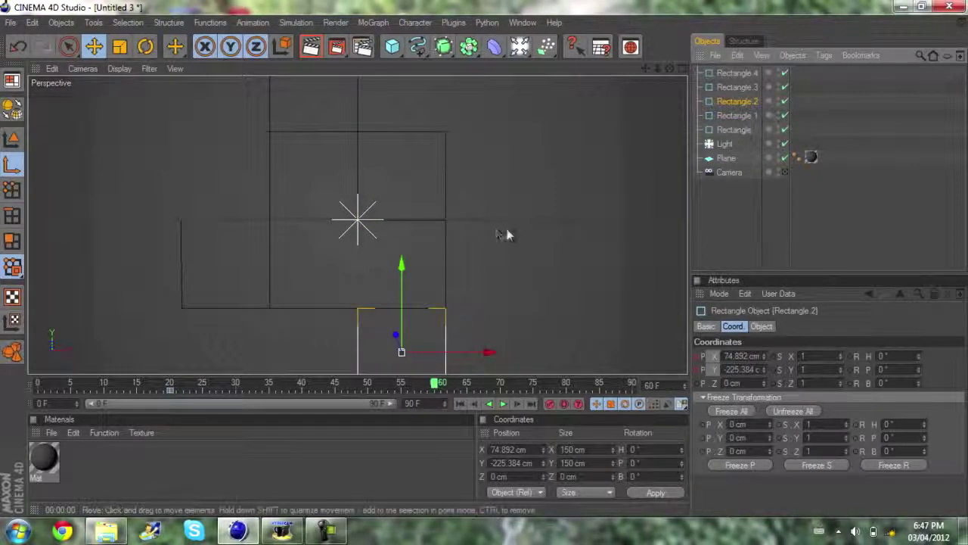
left_click_drag(404, 264, 486, 266)
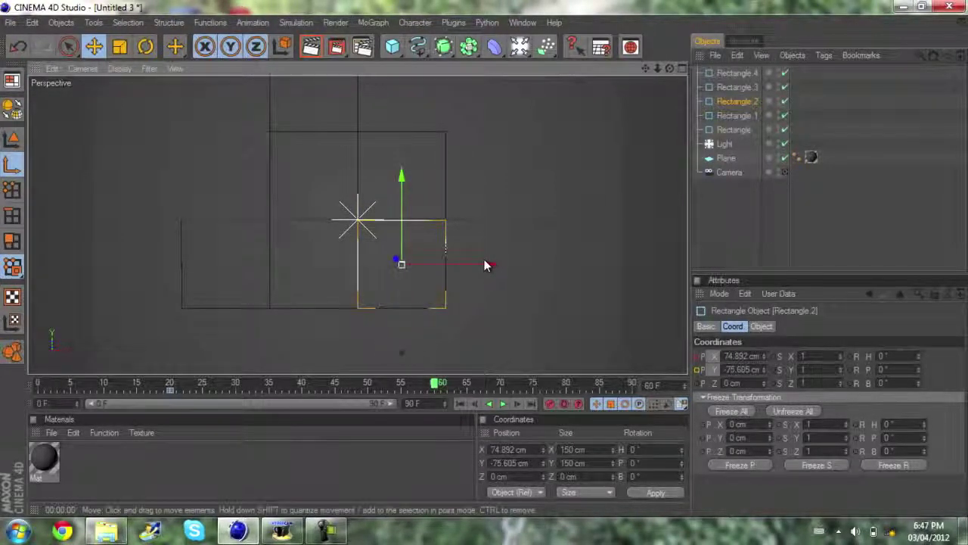
left_click(697, 370, "ctrl")
left_click_drag(428, 395, 308, 392)
left_click_drag(151, 401, 441, 401)
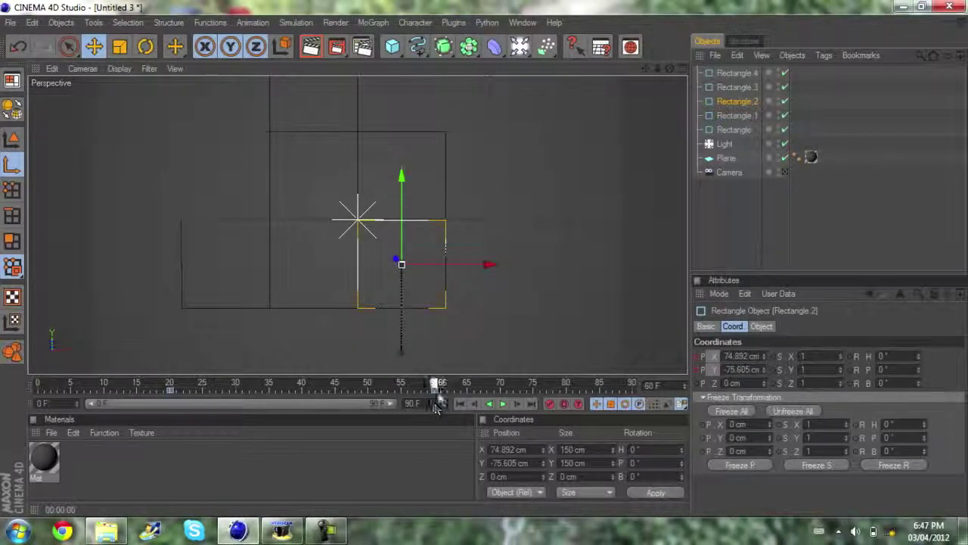
At frame 60, move Rectangle.3 into the large rectangle's lower left quarter, at about X -75 cm, and keyframe its position
left_click(721, 88)
left_click_drag(312, 264, 400, 264)
left_click_drag(486, 264, 485, 262)
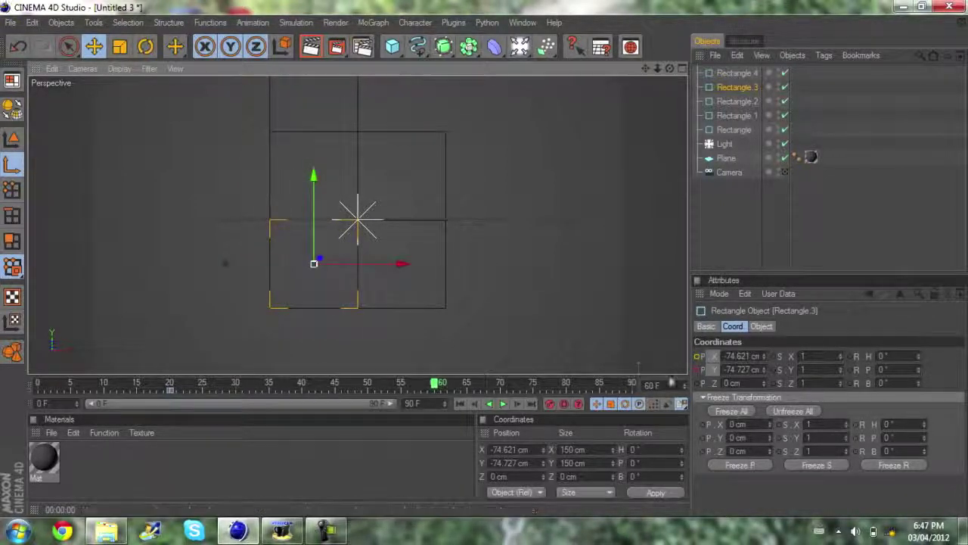
mouse_move(434, 384)
left_mouse_down()
mouse_move(144, 397)
mouse_move(431, 378)
left_mouse_up()
At frame 60, move Rectangle.4 down into the large rectangle's upper left quarter, at about Y 75 cm, keyframe its position and scrub the timeline
left_click(731, 73)
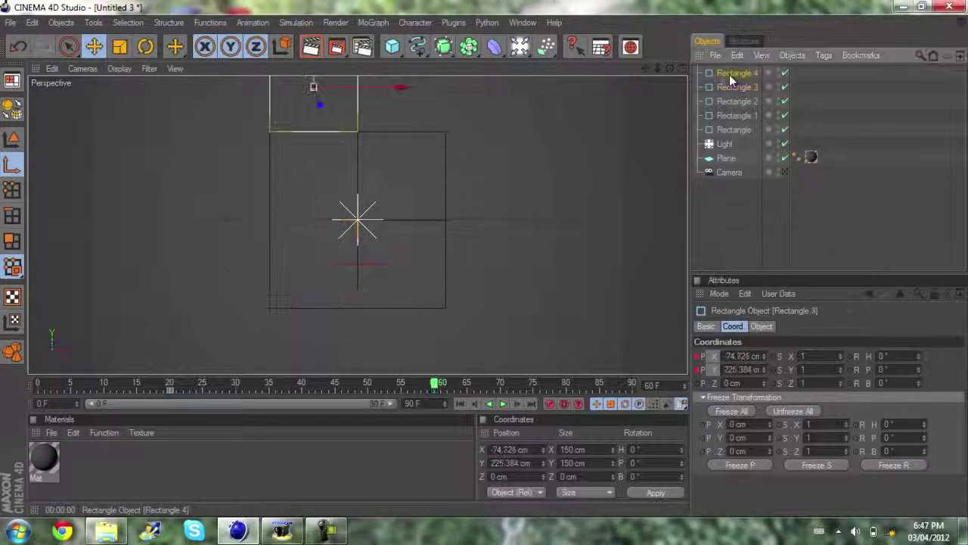
scroll(340, 102, "down", 1)
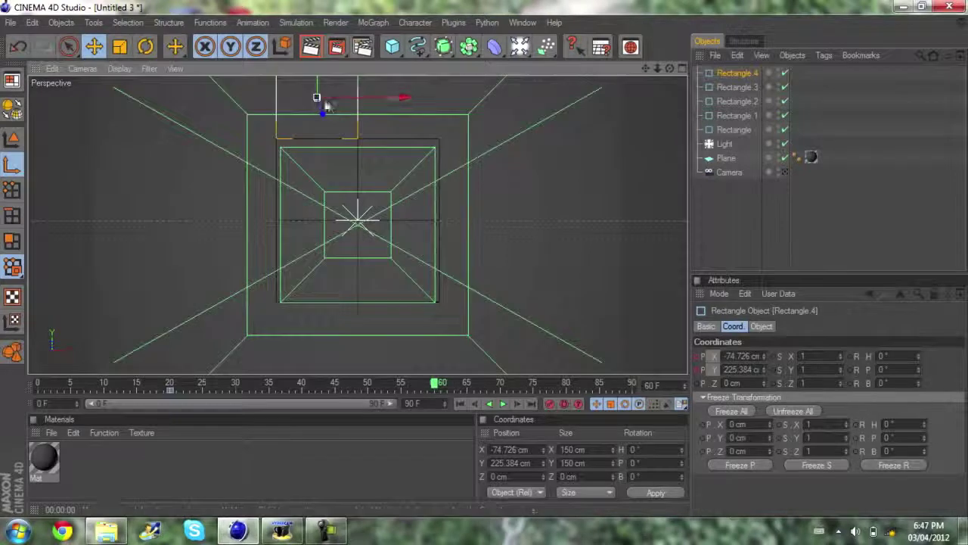
left_click_drag(318, 85, 318, 169)
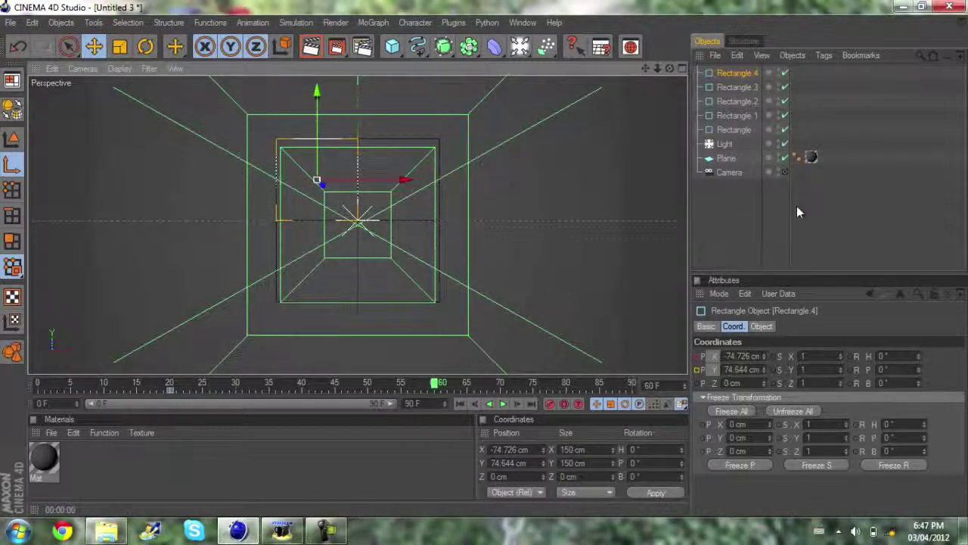
left_click(735, 210)
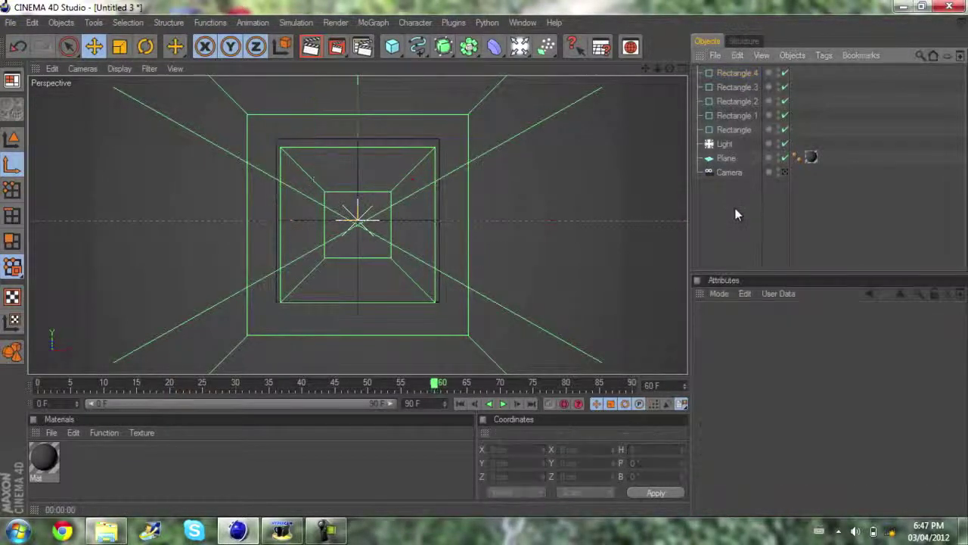
scroll(451, 275, "up", 2)
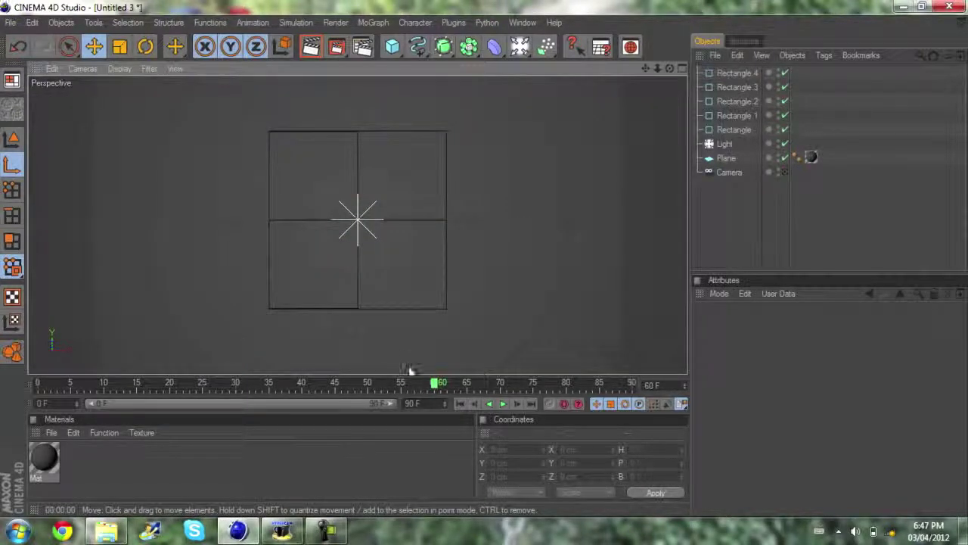
mouse_move(414, 384)
left_mouse_down()
mouse_move(296, 385)
mouse_move(480, 401)
mouse_move(233, 390)
mouse_move(512, 407)
mouse_move(76, 405)
mouse_move(454, 402)
left_mouse_up()
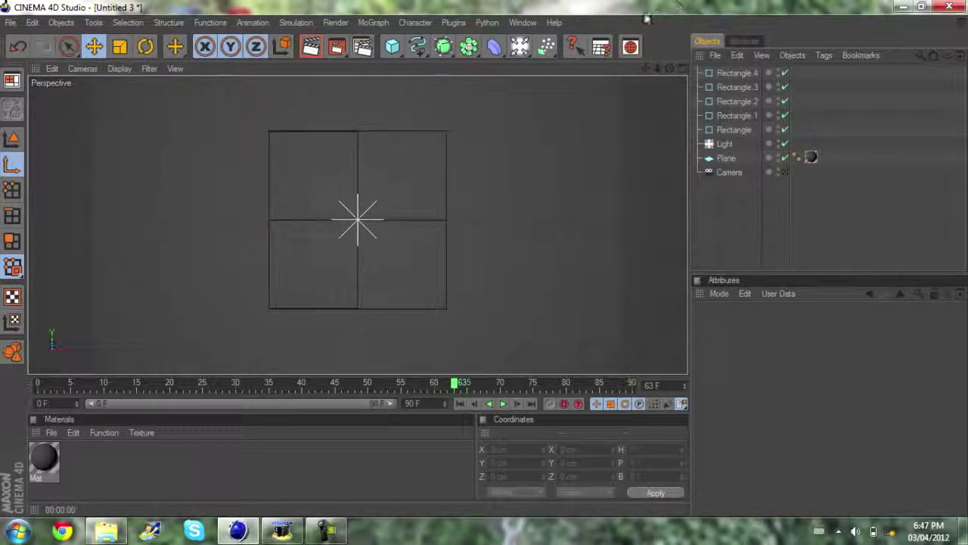
Add a Spline Mask object to the scene
left_click(474, 51)
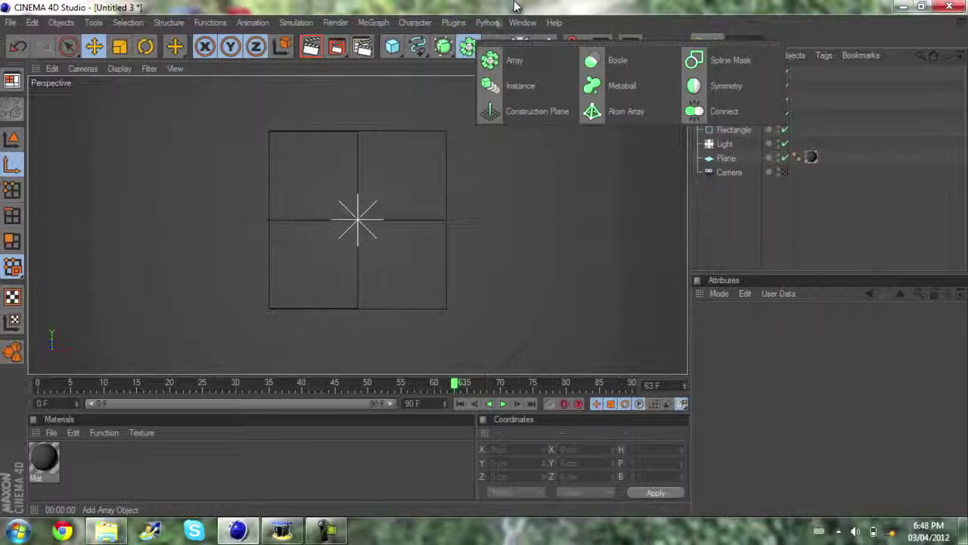
left_click(474, 52)
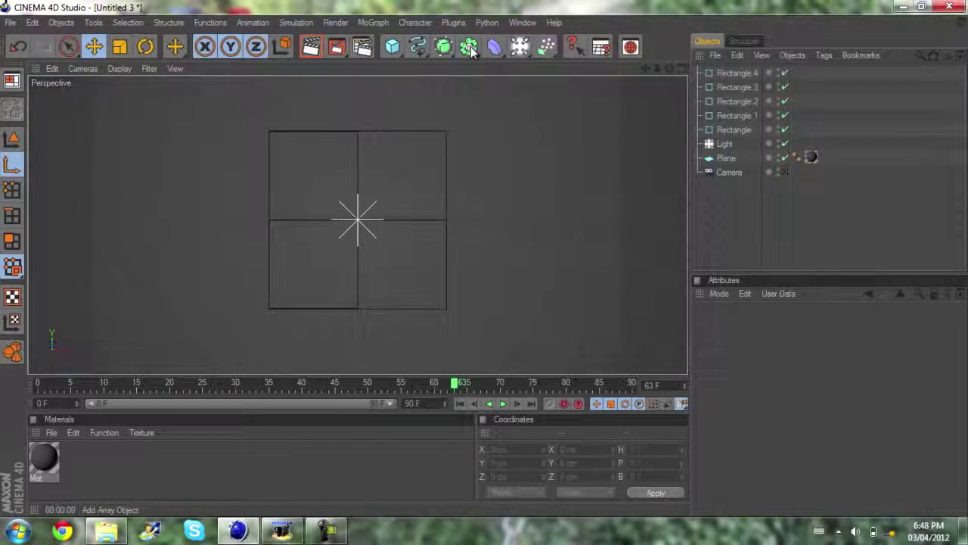
left_click(473, 50)
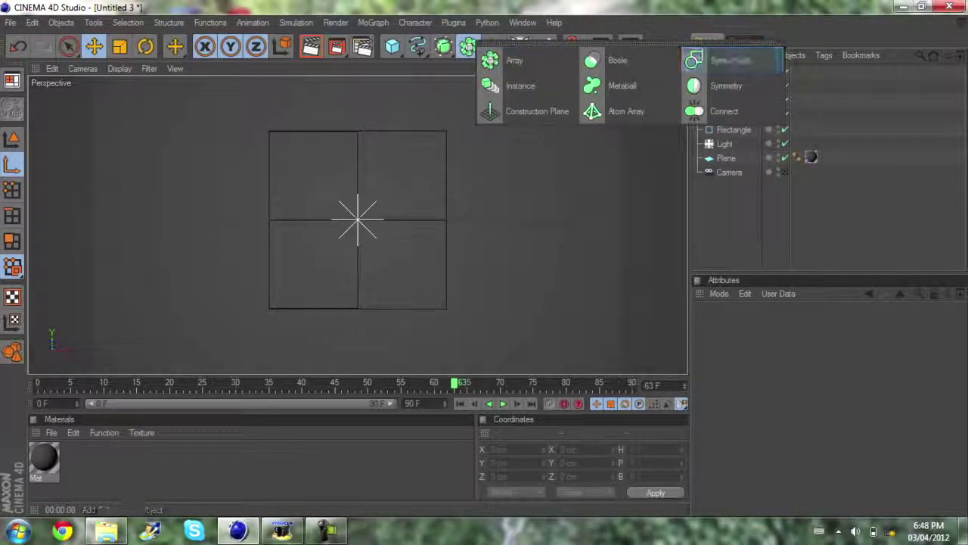
left_click(469, 52)
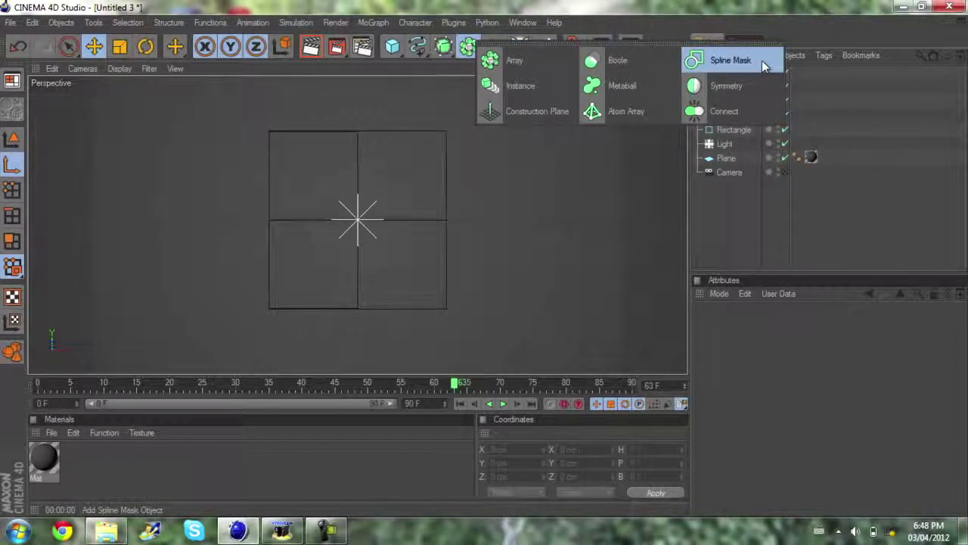
left_click(762, 61)
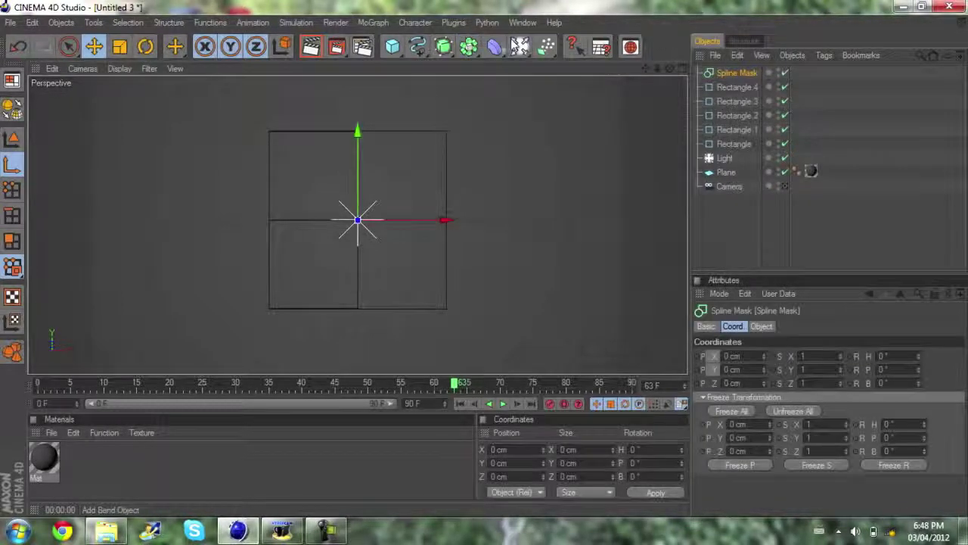
left_click(471, 50)
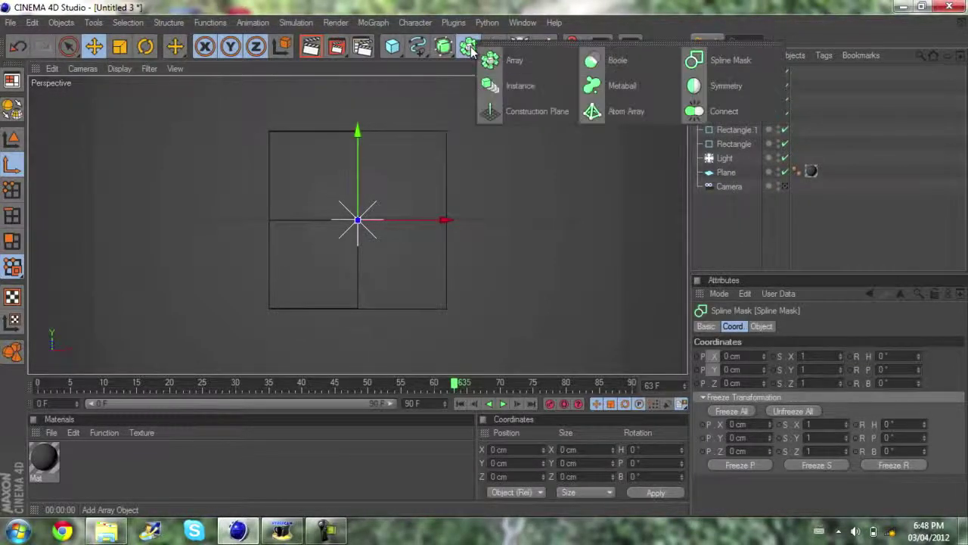
Nest Rectangle and Rectangle.1 under the Spline Mask, with Rectangle.1 above Rectangle, and scrub the timeline around frames 30 to 38
left_click(749, 145)
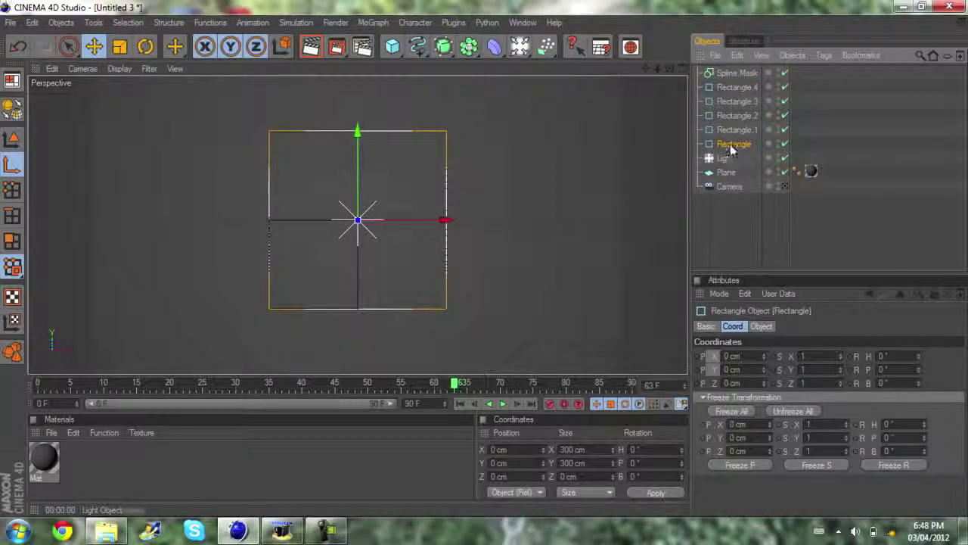
left_click_drag(732, 70, 731, 72)
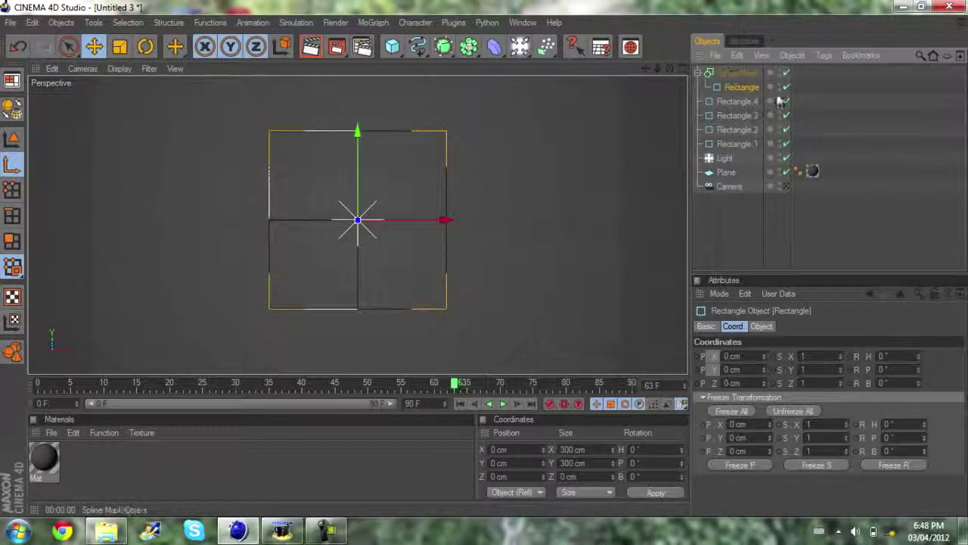
left_click(747, 143)
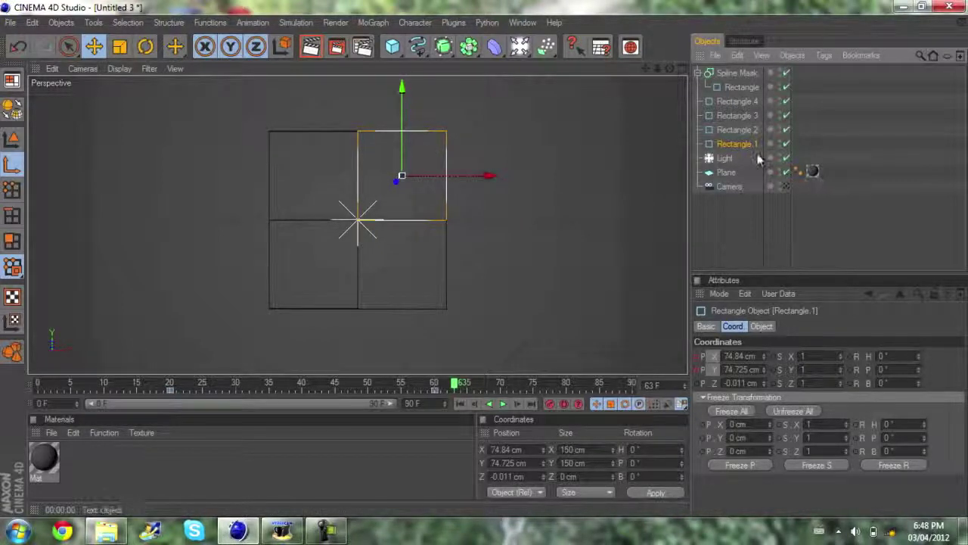
left_click_drag(749, 143, 740, 78)
left_click_drag(367, 387, 283, 395)
left_click(760, 239)
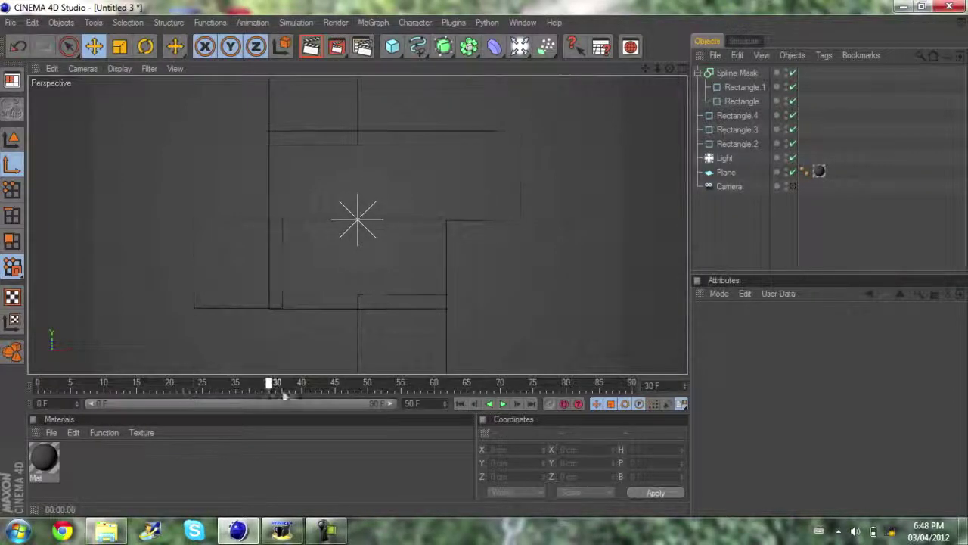
left_click_drag(351, 395, 290, 386)
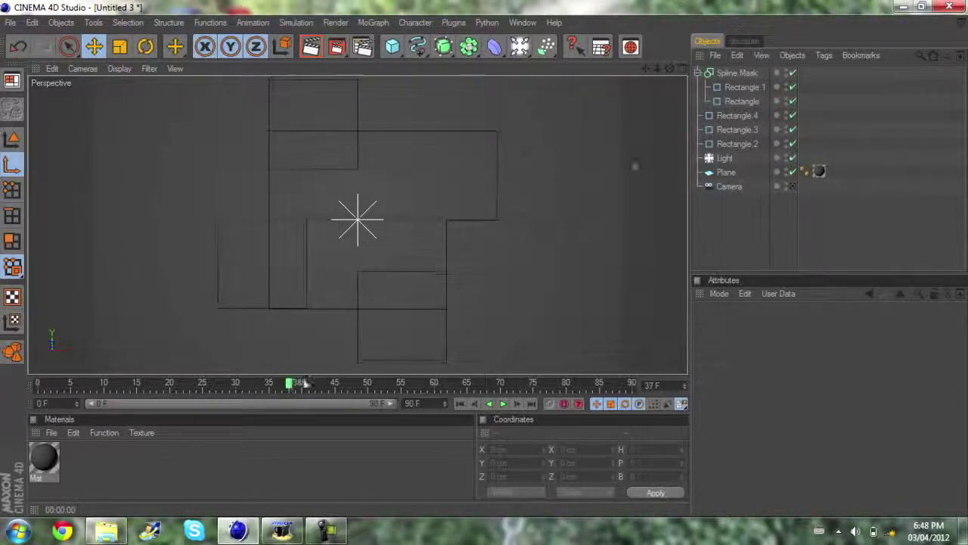
Set the Spline Mask's mode to B subtract A and scrub the timeline forward to frame 58
left_click(760, 71)
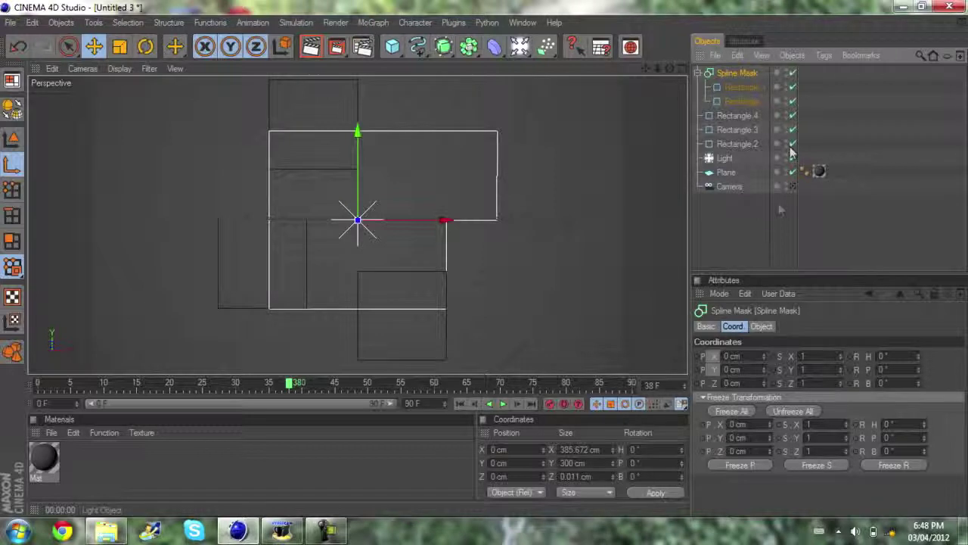
left_click(706, 326)
left_click(761, 326)
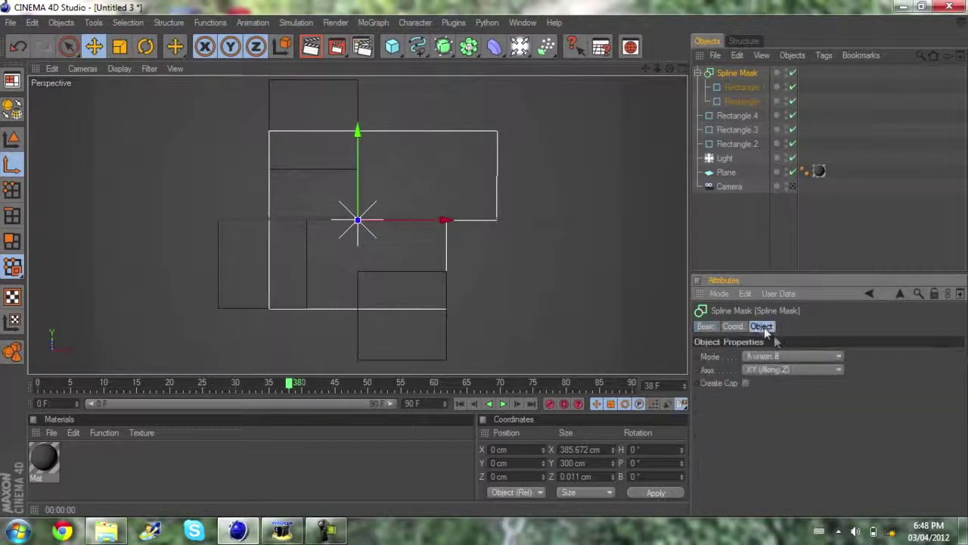
left_click(779, 357)
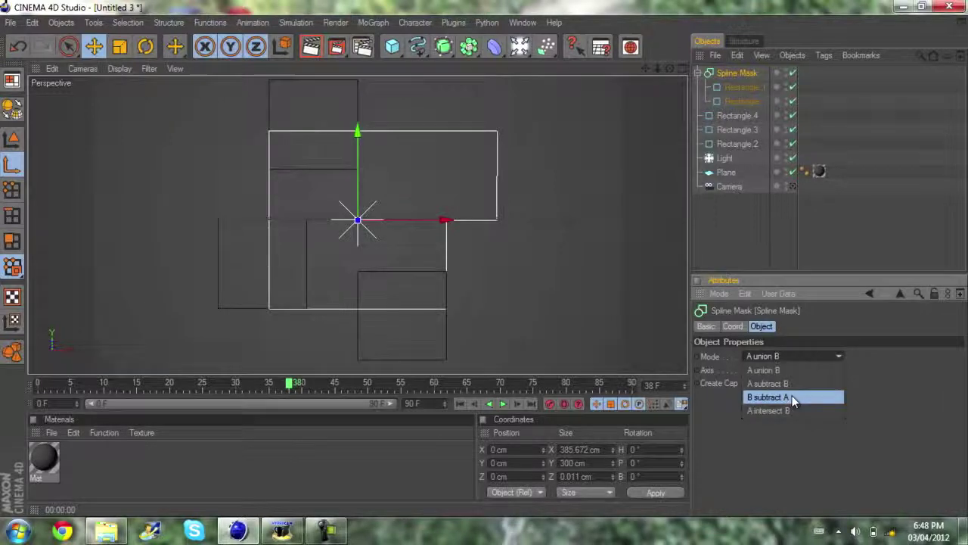
left_click(768, 397)
left_click(802, 194)
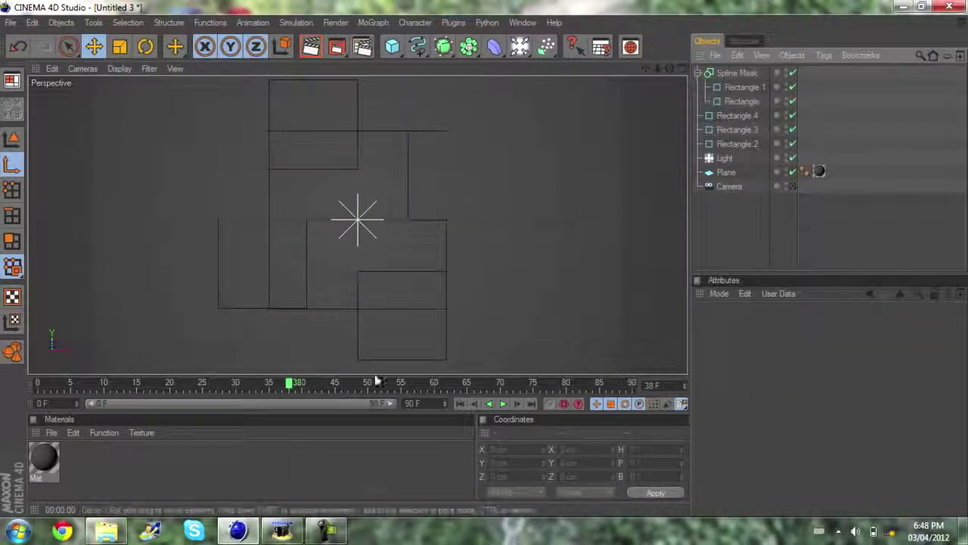
left_click_drag(276, 393, 421, 390)
Add a second Spline Mask and nest the first mask and Rectangle.2 under it, with Rectangle.2 on top
left_click_drag(469, 47, 728, 71)
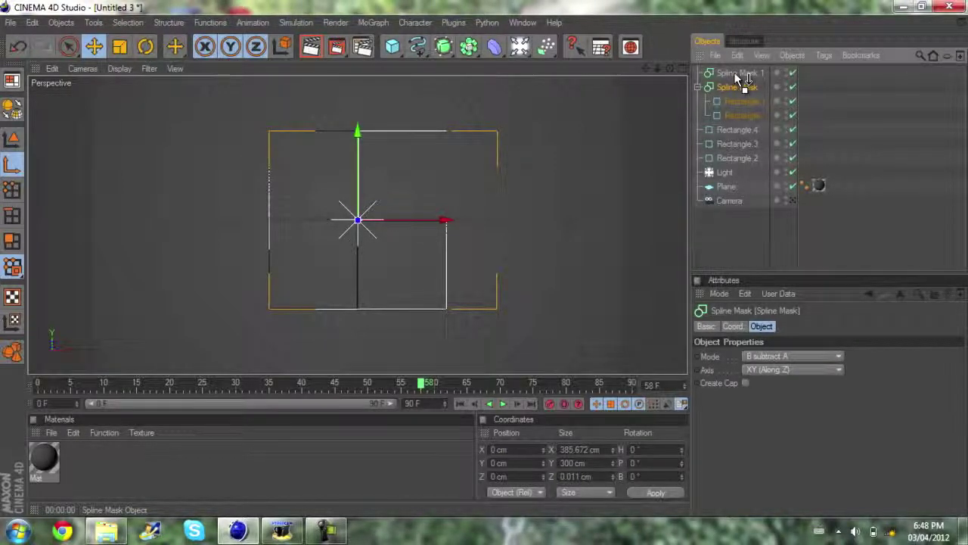
left_click_drag(738, 77, 738, 76)
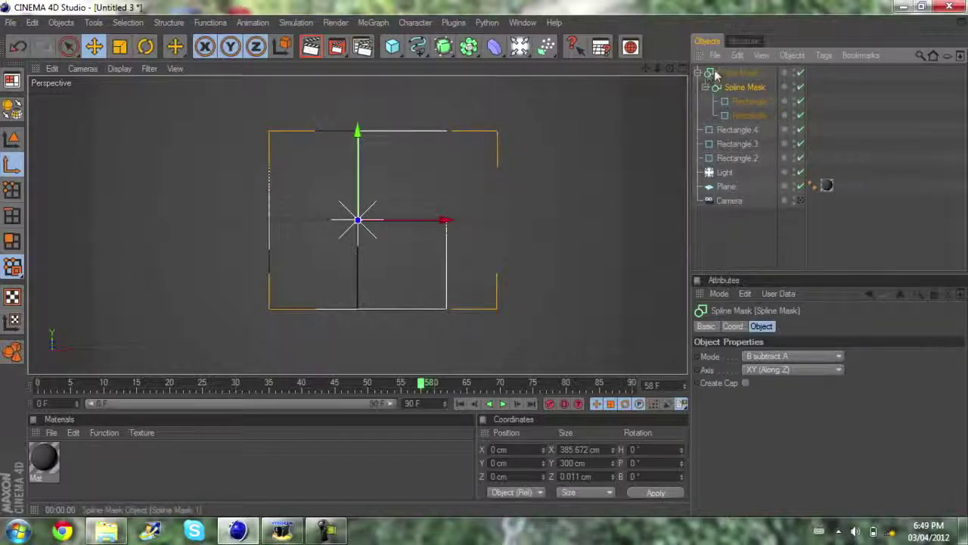
left_click(745, 159)
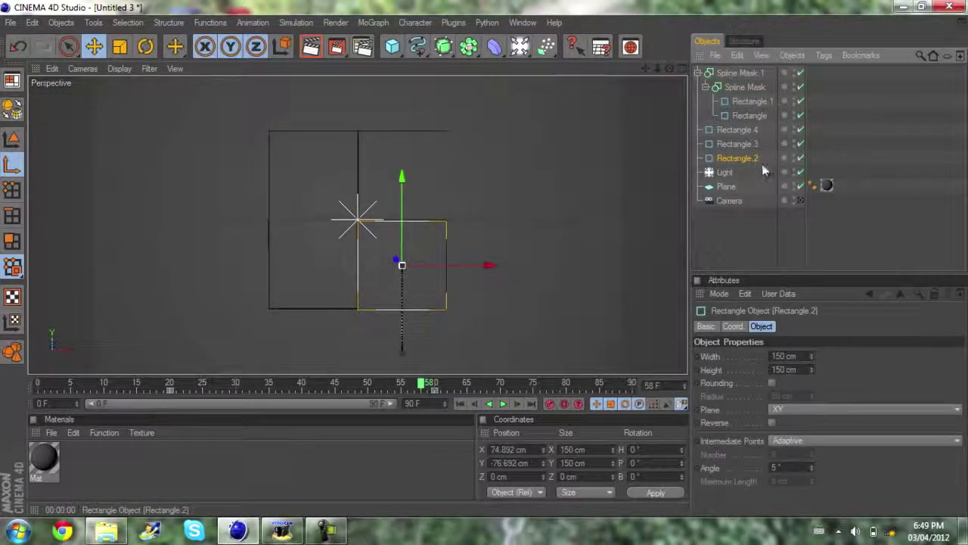
left_click_drag(759, 76, 745, 73)
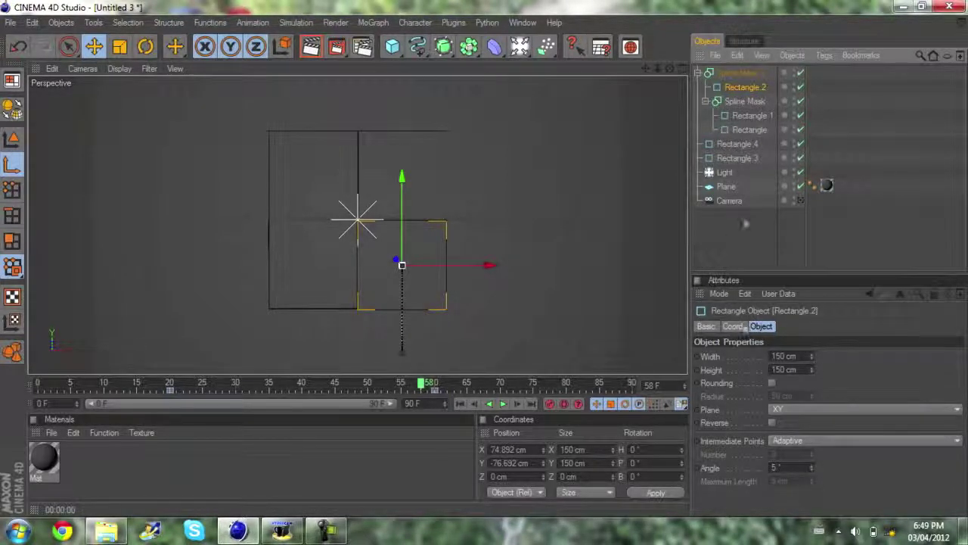
Set the mode of Spline Mask.1 to B subtract A and scrub the timeline to frame 60
left_click(741, 72)
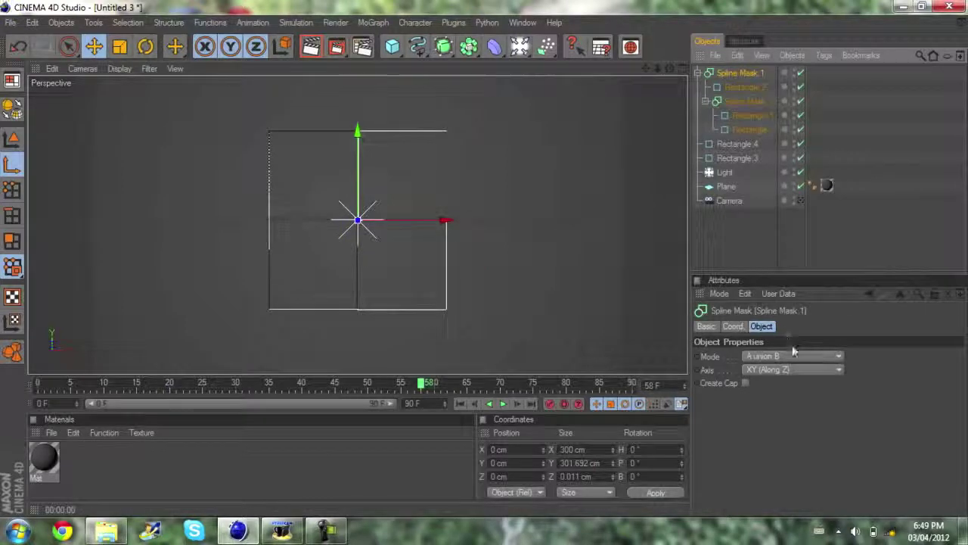
left_click(790, 355)
left_click(787, 401)
left_click(475, 346)
left_click_drag(399, 386, 437, 456)
Add a third Spline Mask and nest Spline Mask.1 and Rectangle.3 under it, with Rectangle.3 on top
left_click_drag(469, 46, 735, 73)
left_click(738, 87)
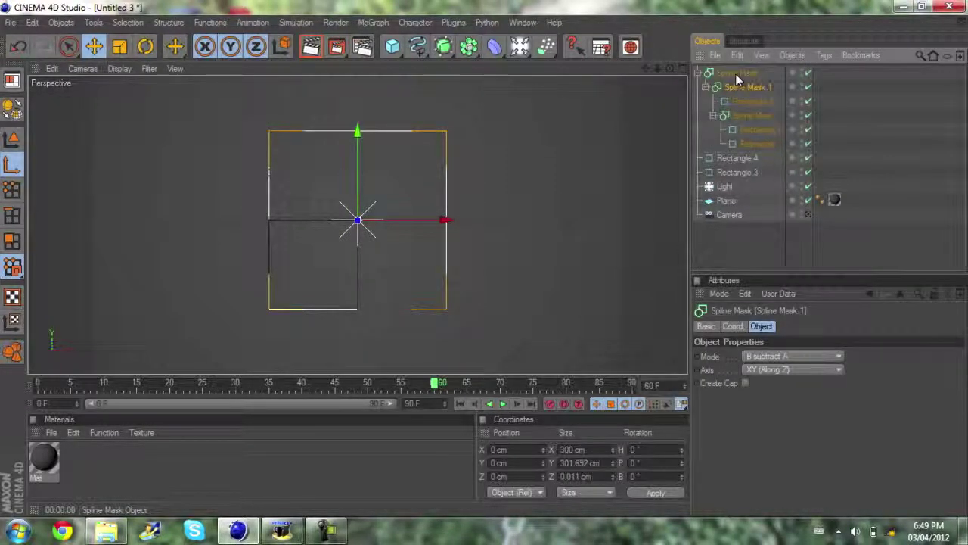
double_click(738, 172)
left_click(748, 190)
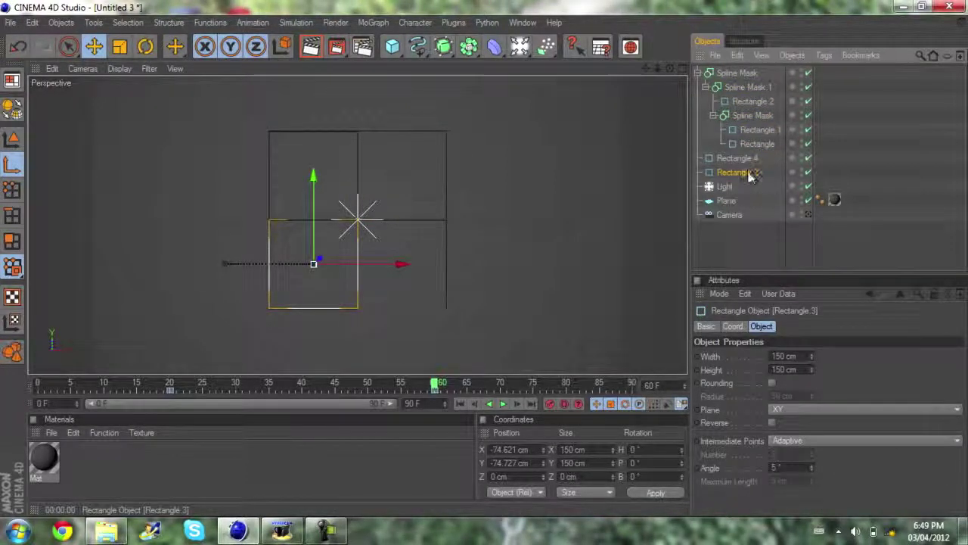
left_click_drag(743, 105, 739, 75)
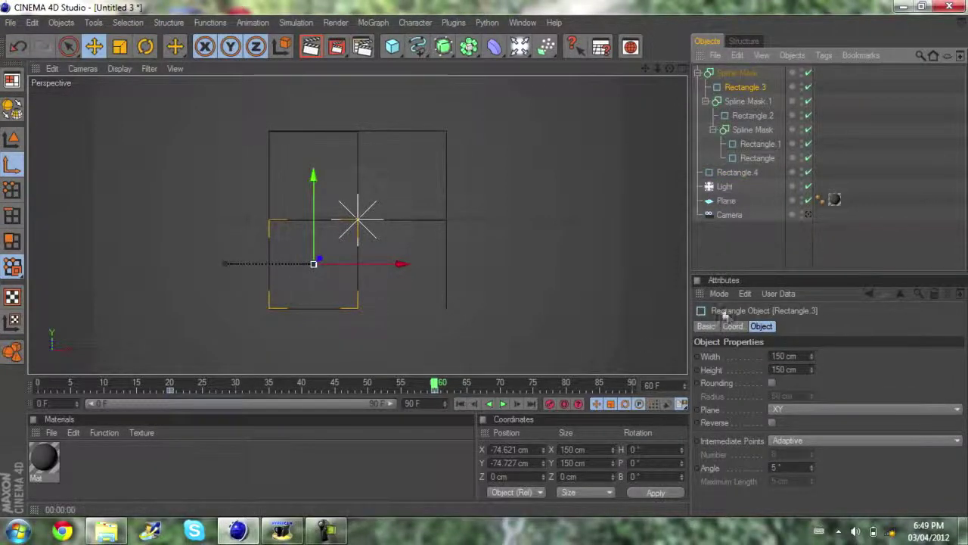
Set the mode of the outermost Spline Mask holding Rectangle.3 to B subtract A
left_click(762, 75)
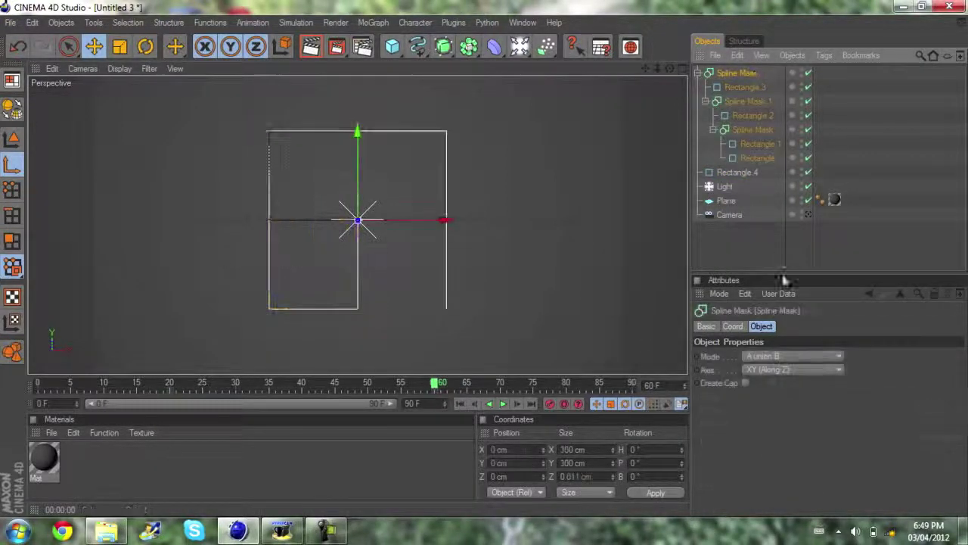
left_click(770, 357)
left_click(778, 395)
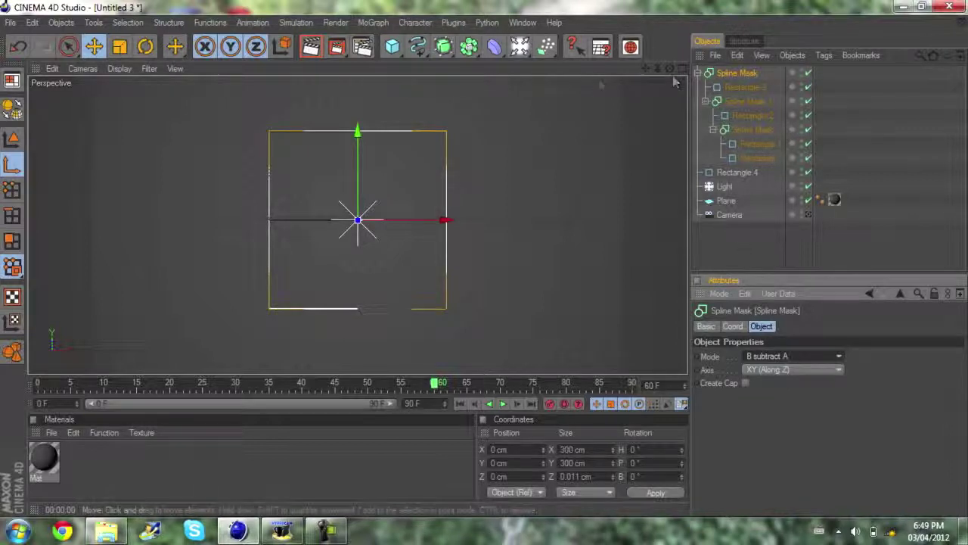
Nest Rectangle.4 and the existing mask hierarchy under a fourth Spline Mask set to B subtract A, and scrub to frame 61
left_click_drag(469, 47, 731, 75)
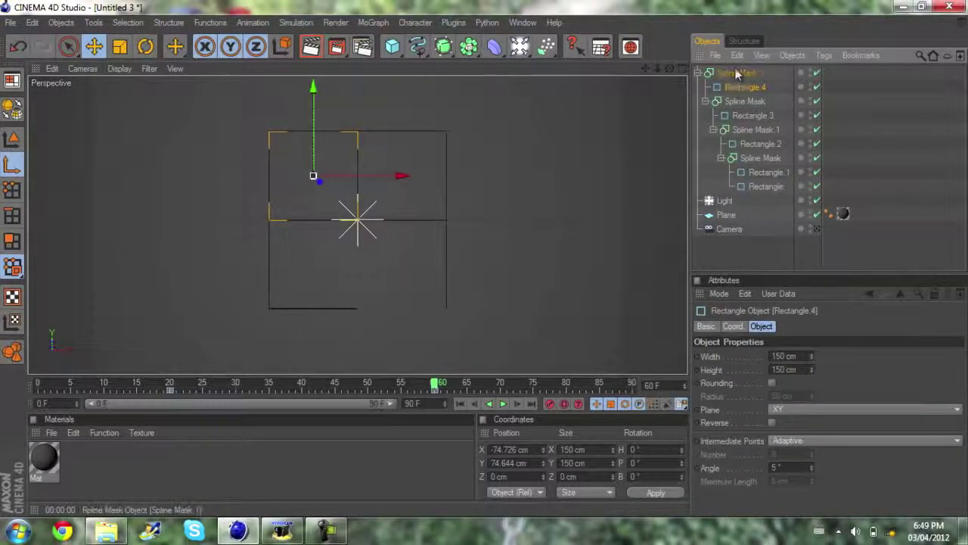
left_click(736, 72)
left_click(794, 356)
left_click(799, 376)
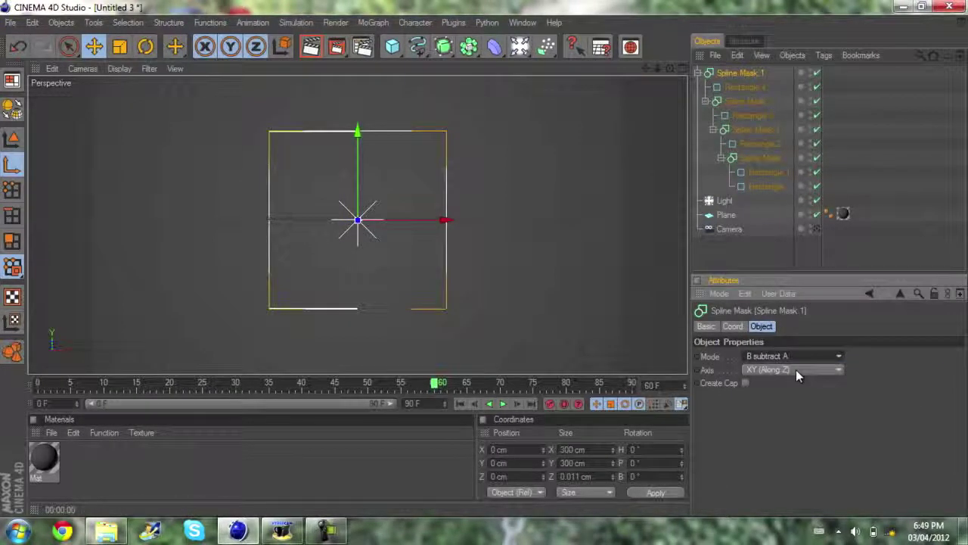
left_click(763, 244)
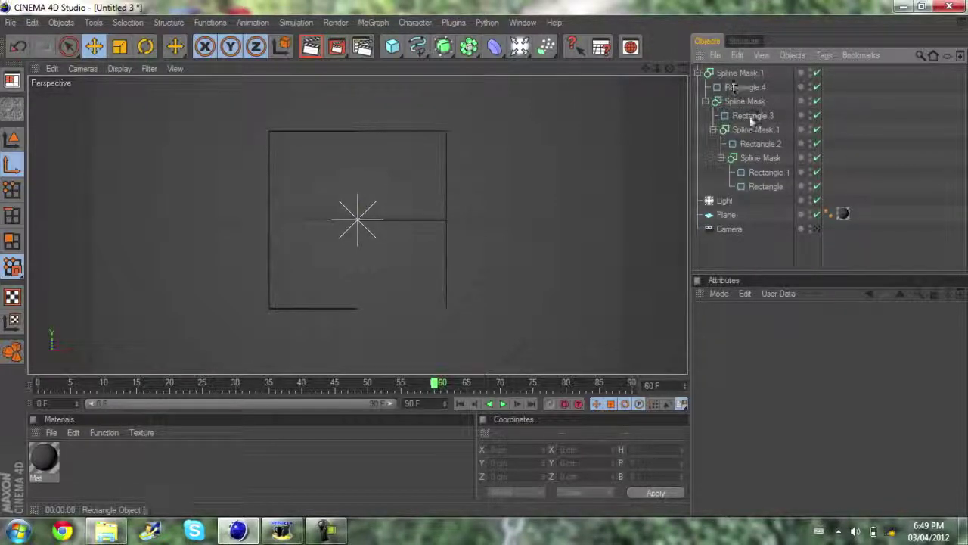
left_click_drag(344, 386, 445, 399)
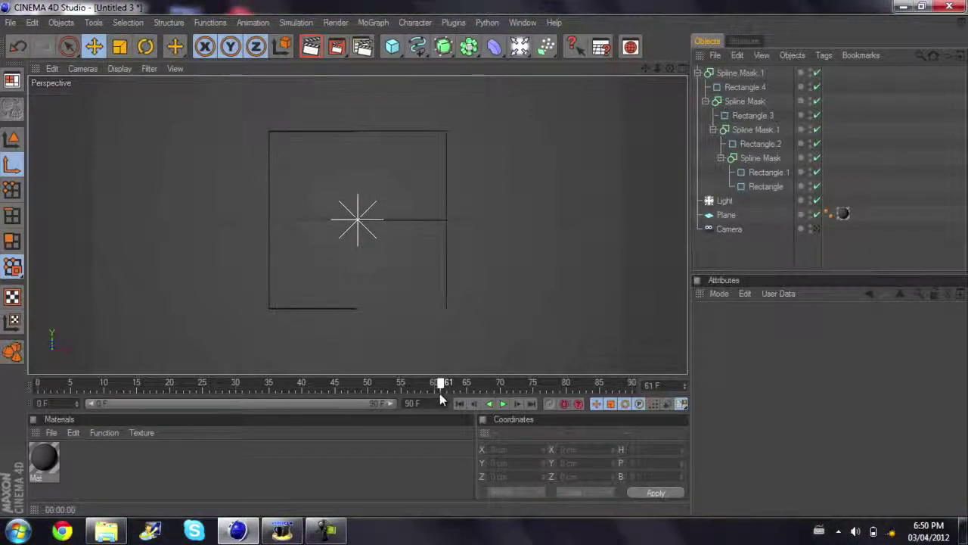
Reduce the large Rectangle's width and height to 299 cm each and scrub the timeline to check the result around frame 60
left_click(766, 186)
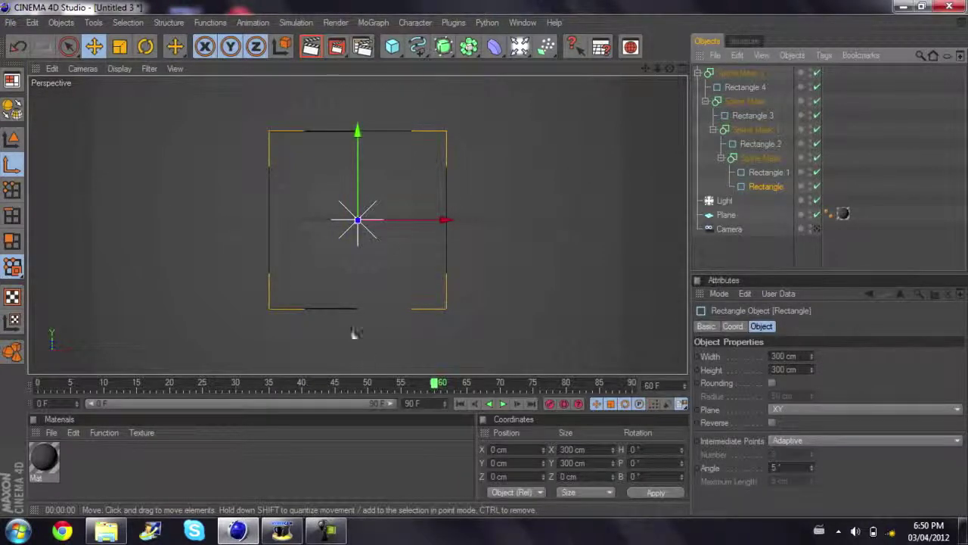
left_click_drag(402, 385, 448, 405)
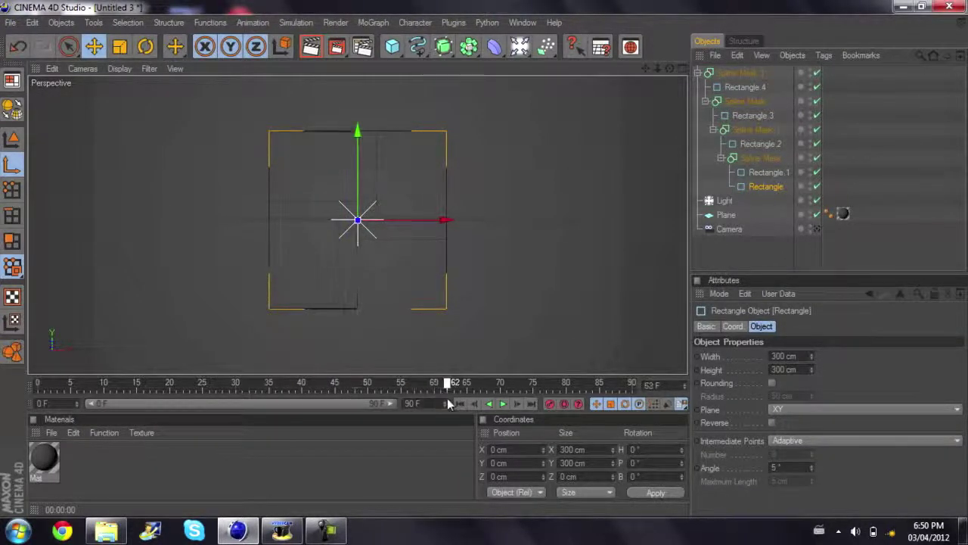
left_click(813, 359)
left_click(812, 372)
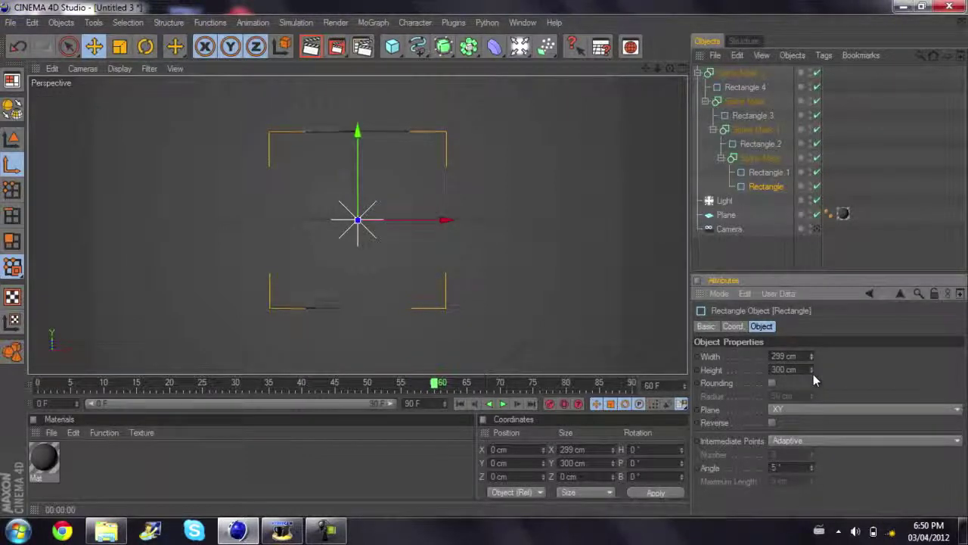
left_click_drag(437, 384, 384, 383)
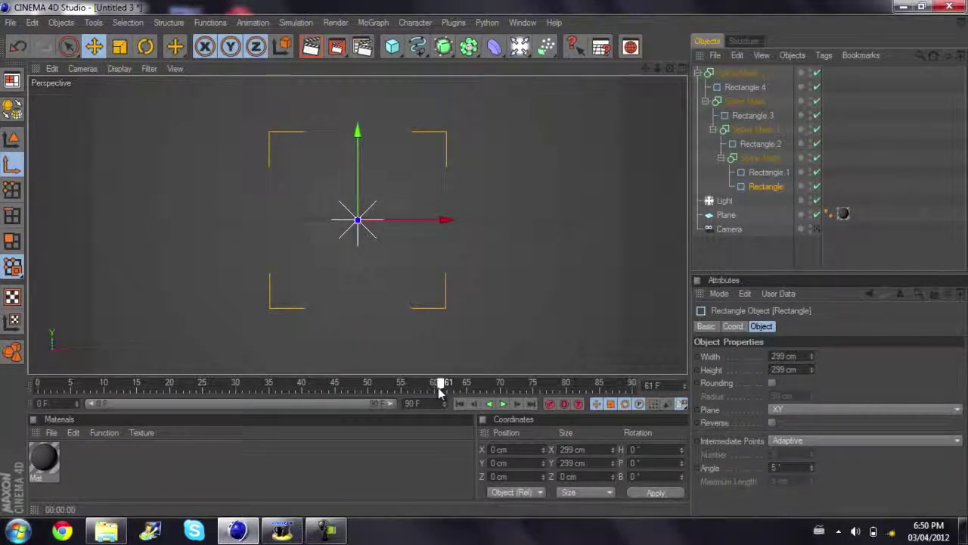
Collapse the outermost Spline Mask's hierarchy and add an Extrude NURBS object
left_click(697, 72)
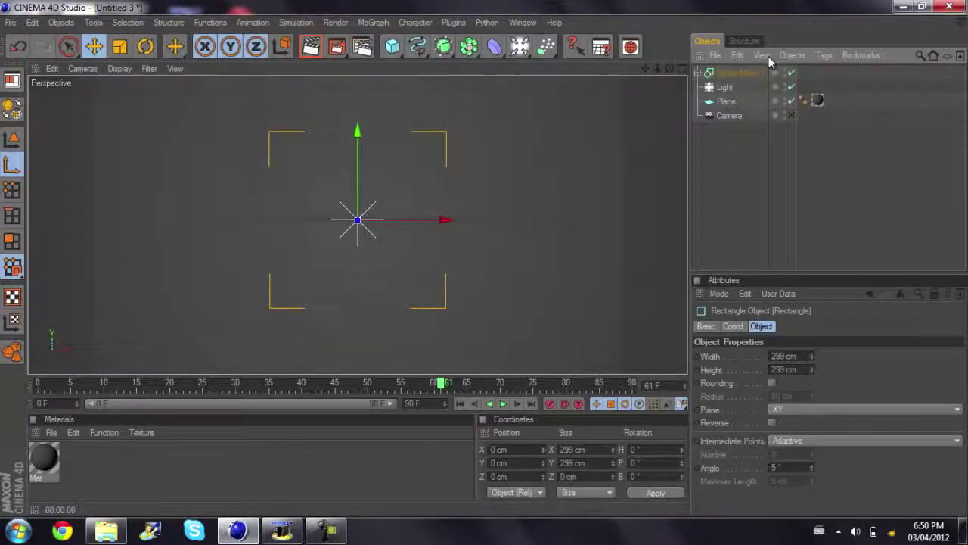
left_click(749, 74)
left_click_drag(467, 49, 610, 67)
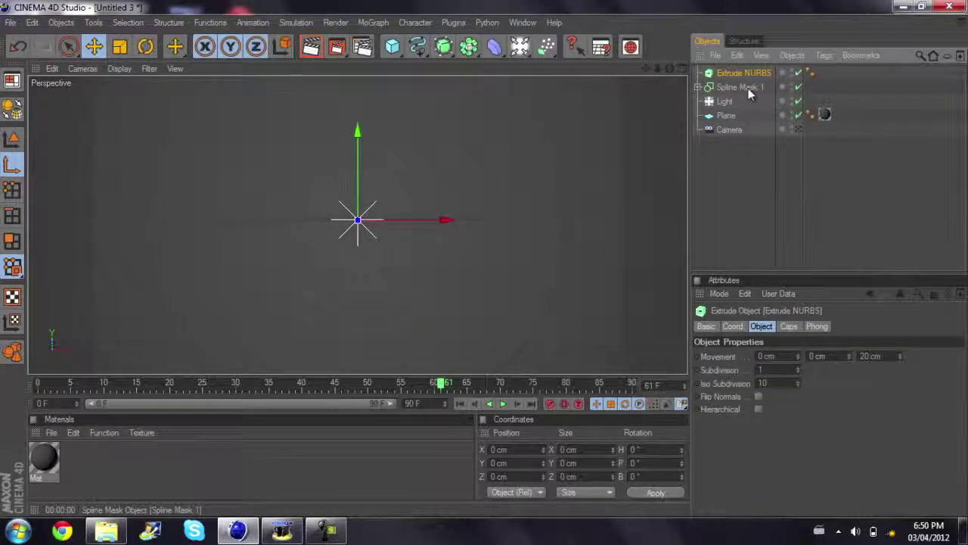
Nest Spline Mask.1 under the Extrude NURBS object and scrub the timeline back to frame 42
mouse_move(743, 73)
left_mouse_down()
mouse_move(745, 86)
mouse_move(744, 73)
left_mouse_up()
left_click(756, 173)
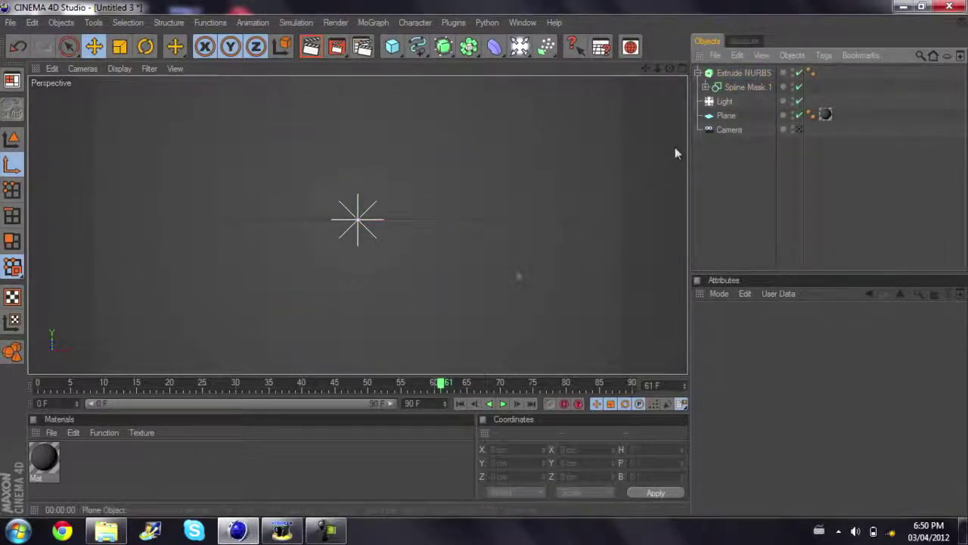
left_click(338, 383)
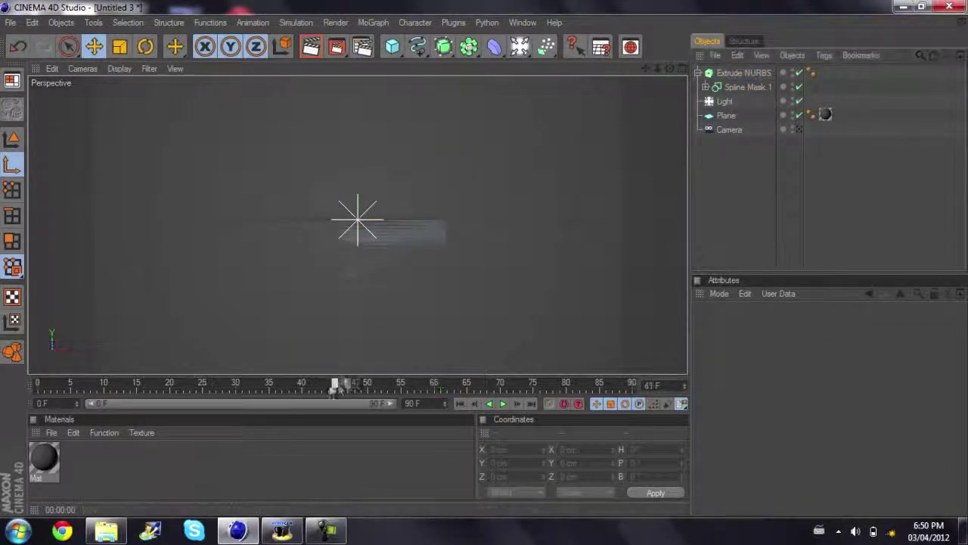
Set the Extrude NURBS object's Z position to -5 cm
left_click(738, 73)
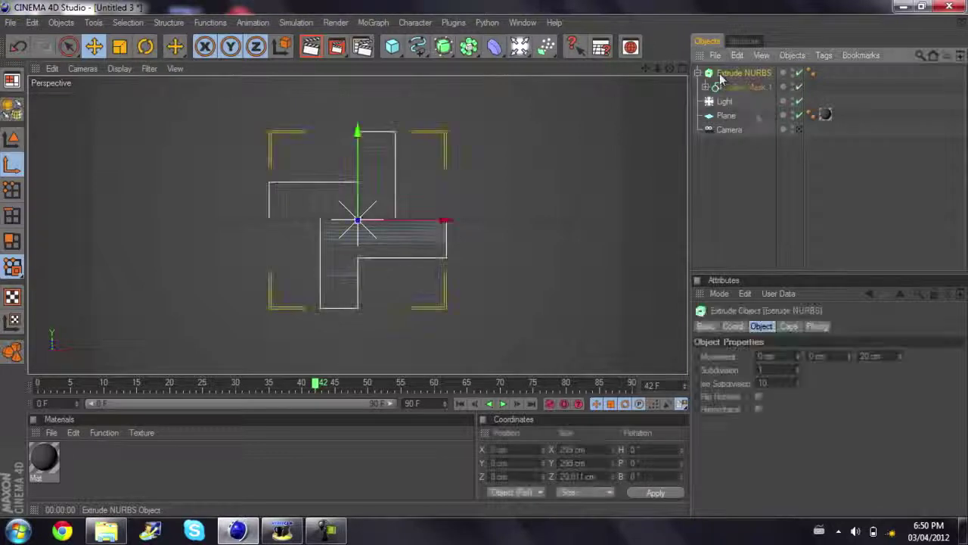
left_click(706, 326)
left_click(762, 327)
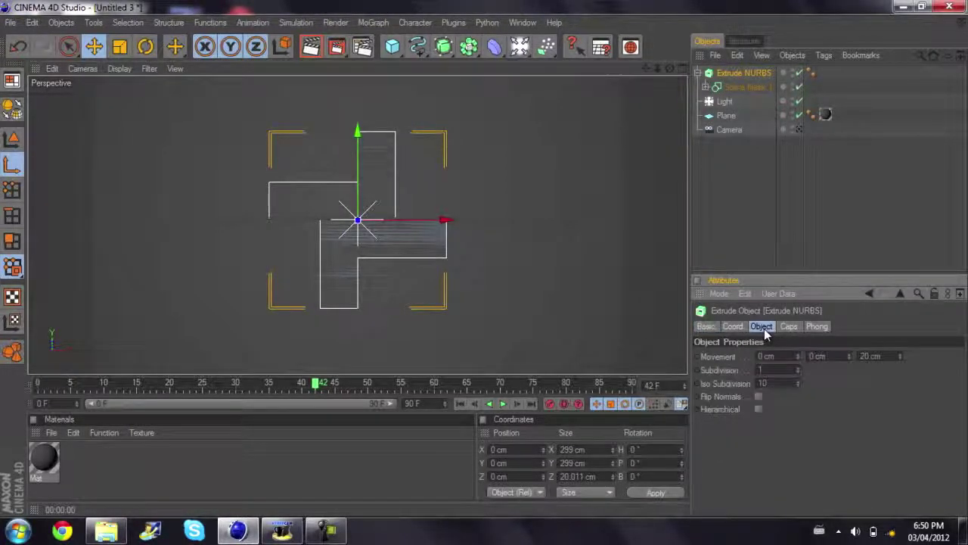
left_click(745, 327)
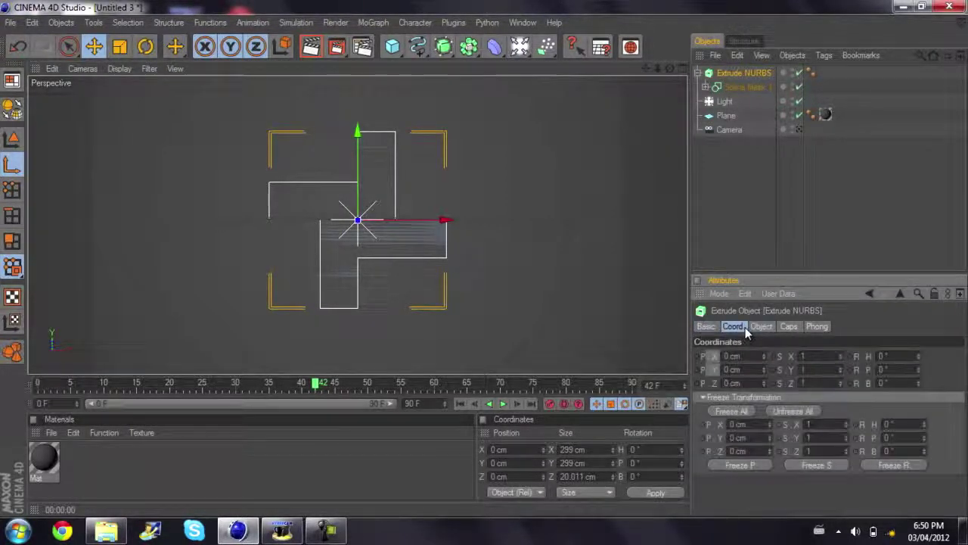
left_click(765, 380)
left_click(765, 385)
left_click(764, 385)
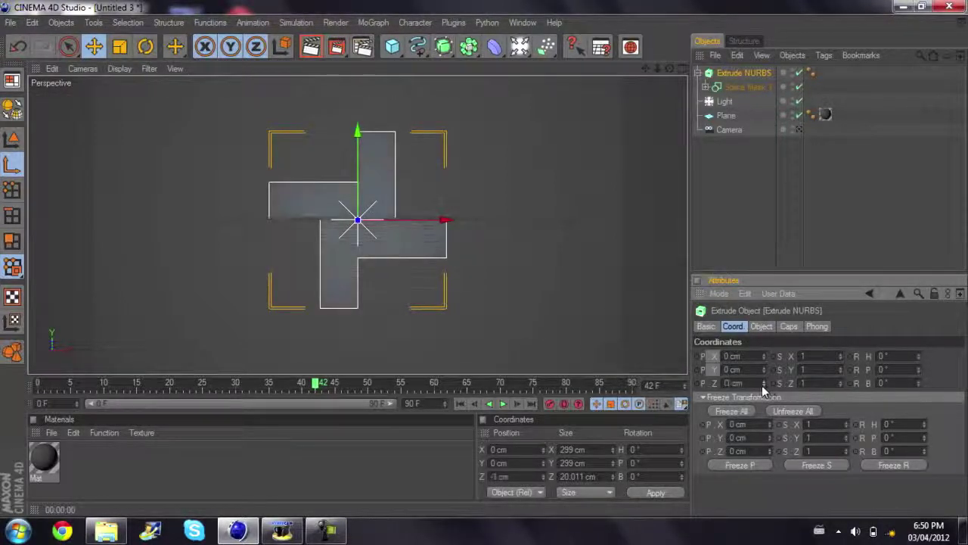
left_click(738, 238)
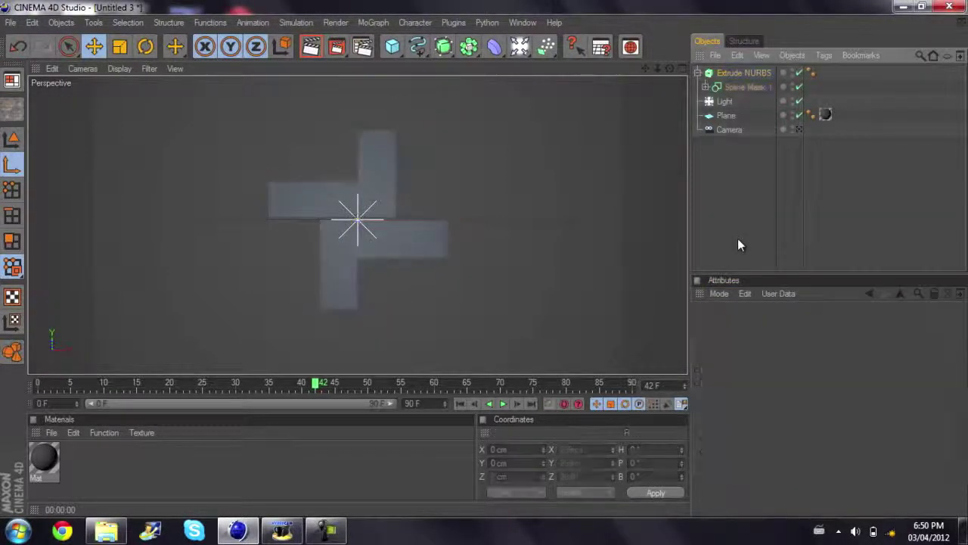
Set the Extrude NURBS object's Z movement to 2 cm for a thin extrusion
left_click(743, 72)
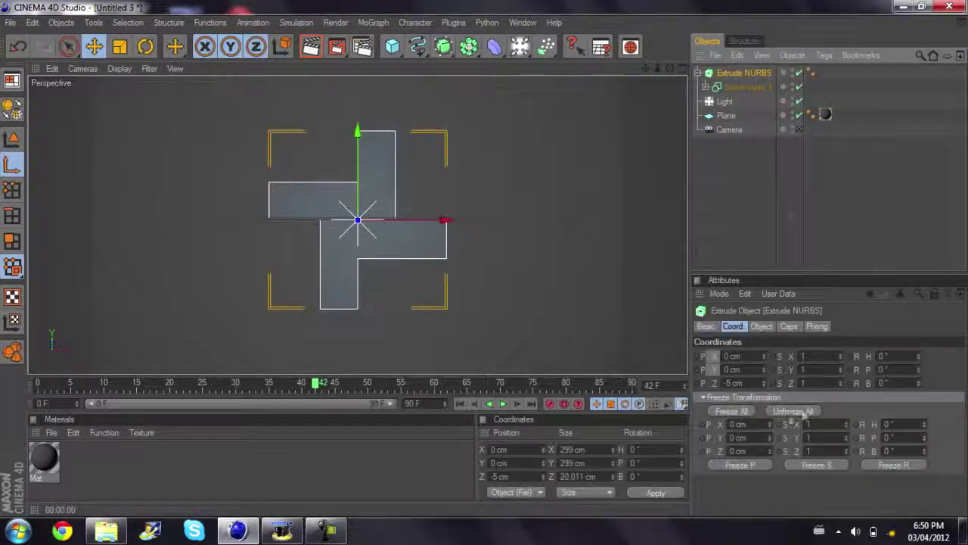
left_click(790, 326)
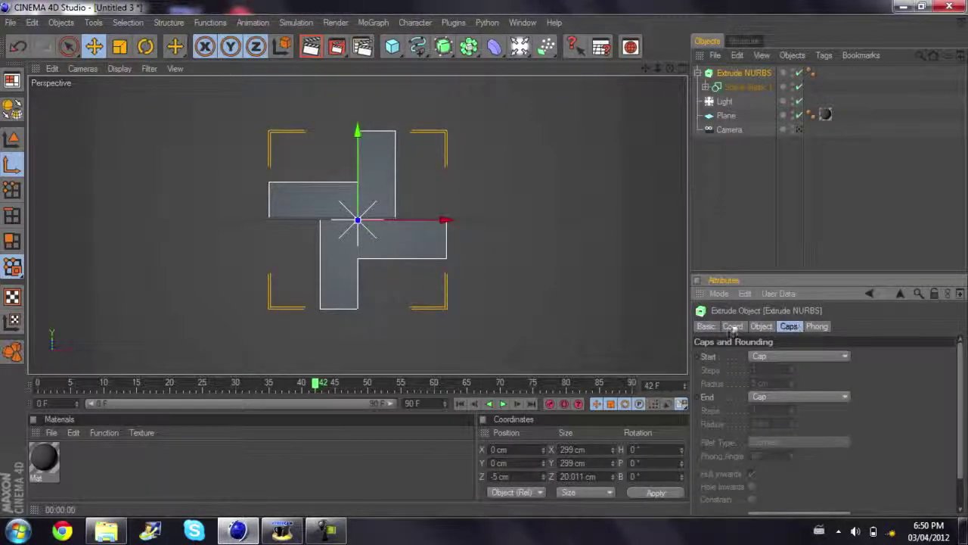
left_click(706, 326)
left_click(732, 326)
left_click(761, 327)
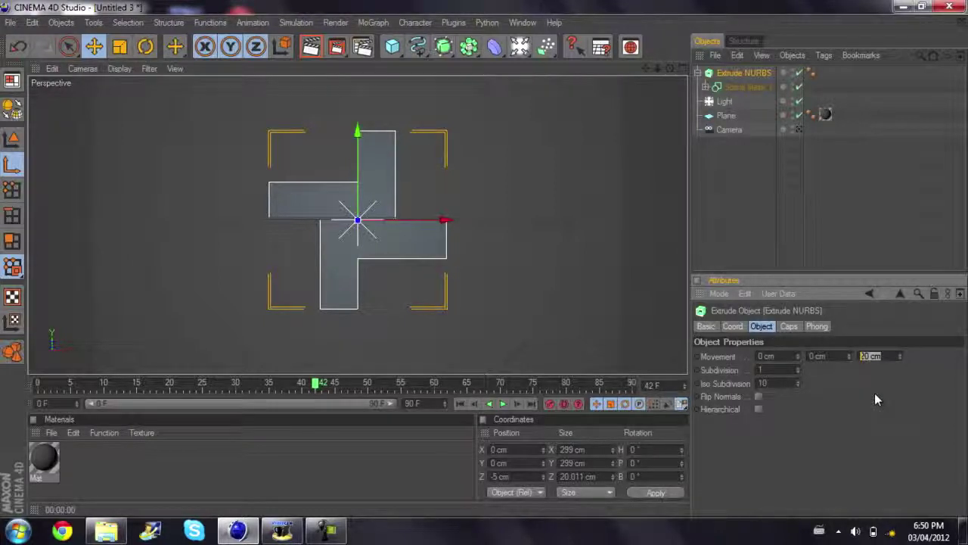
type("2")
key("Return")
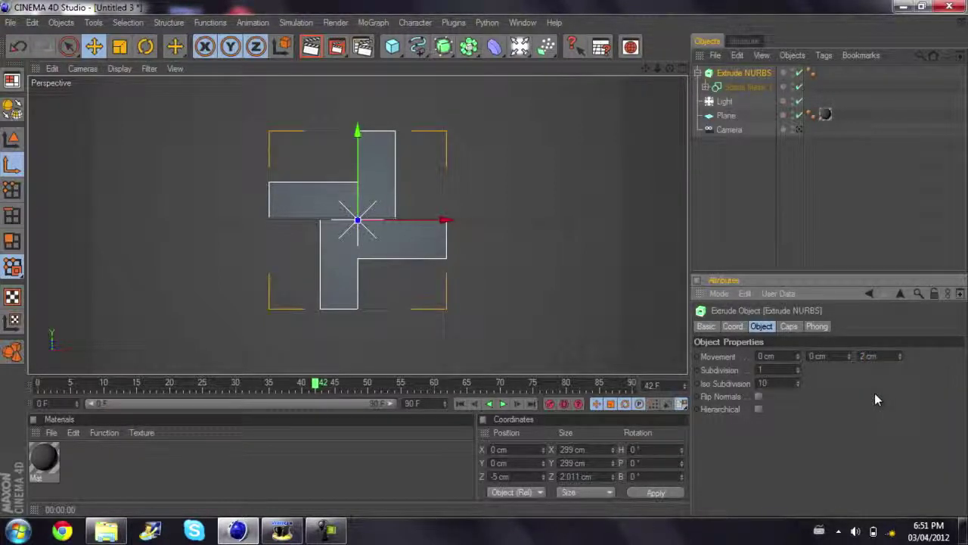
left_click(769, 193)
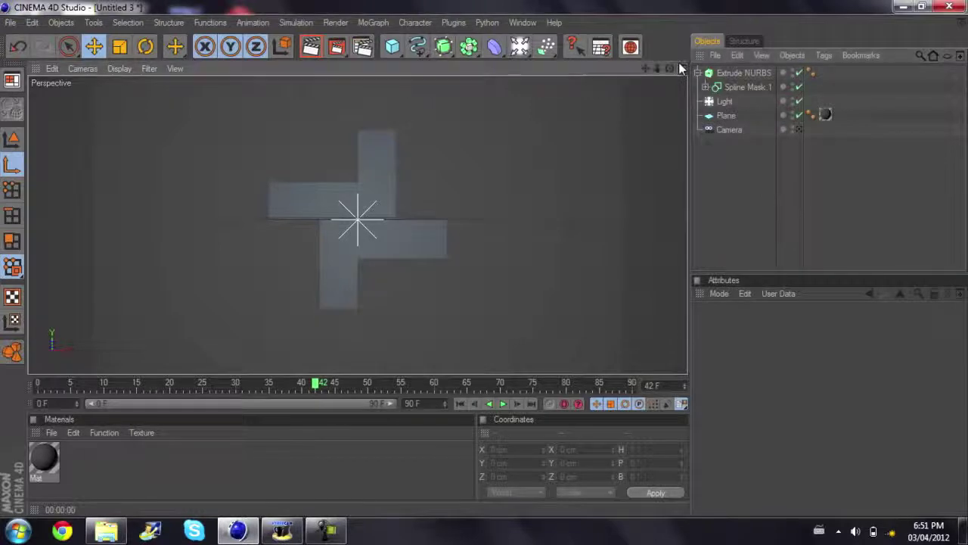
Compare the extrusion at 20 cm and 2 cm depth in the four-view layout, keep 2 cm, and return to the full Perspective view
left_click(681, 67)
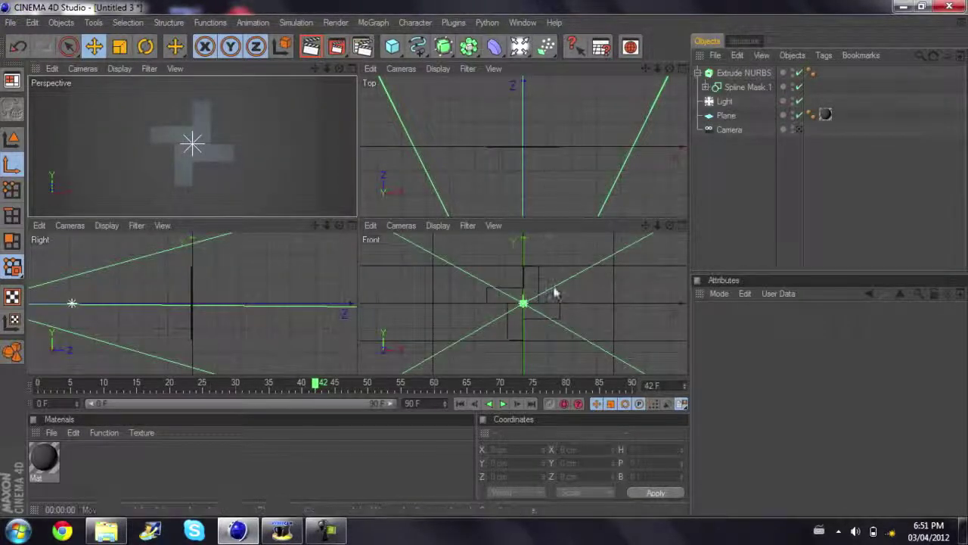
left_click(545, 175)
left_click(564, 147)
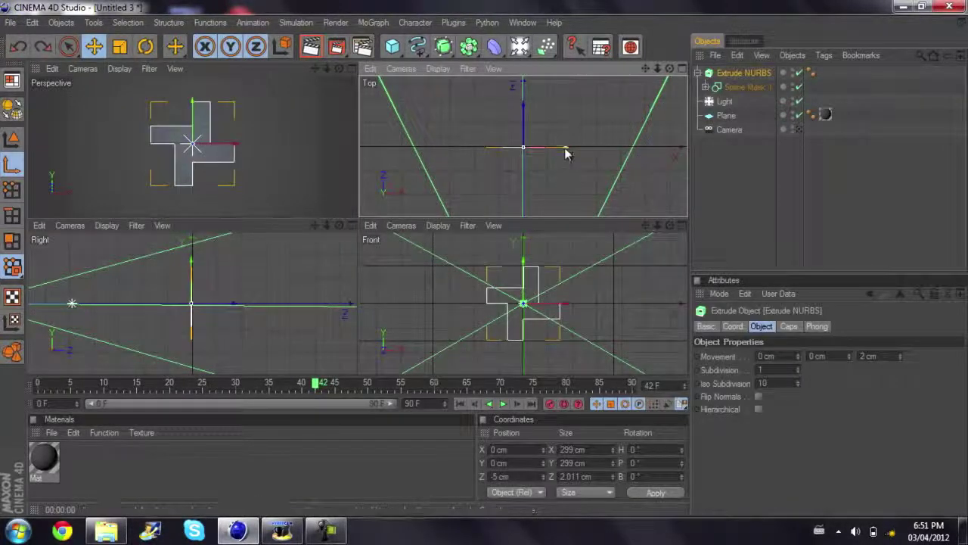
left_click(743, 87)
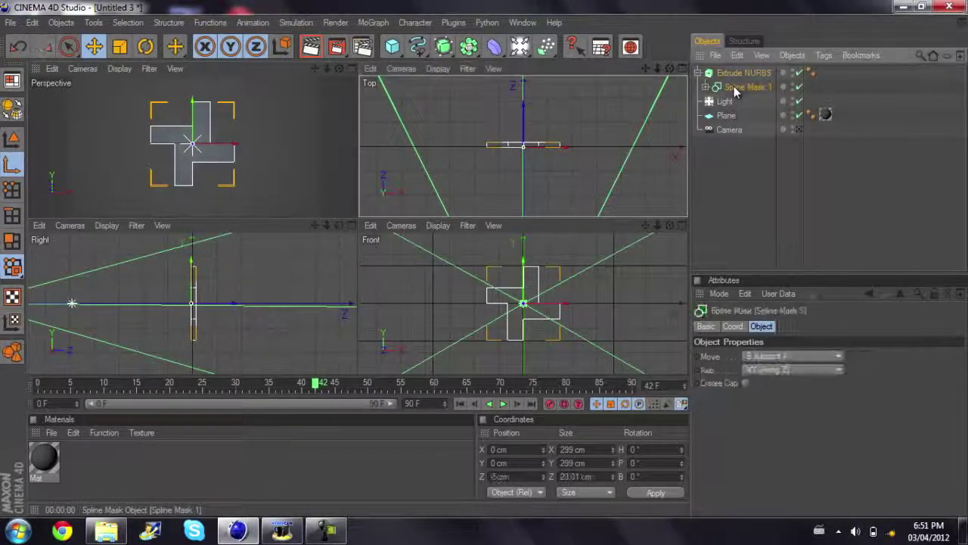
left_click(741, 72)
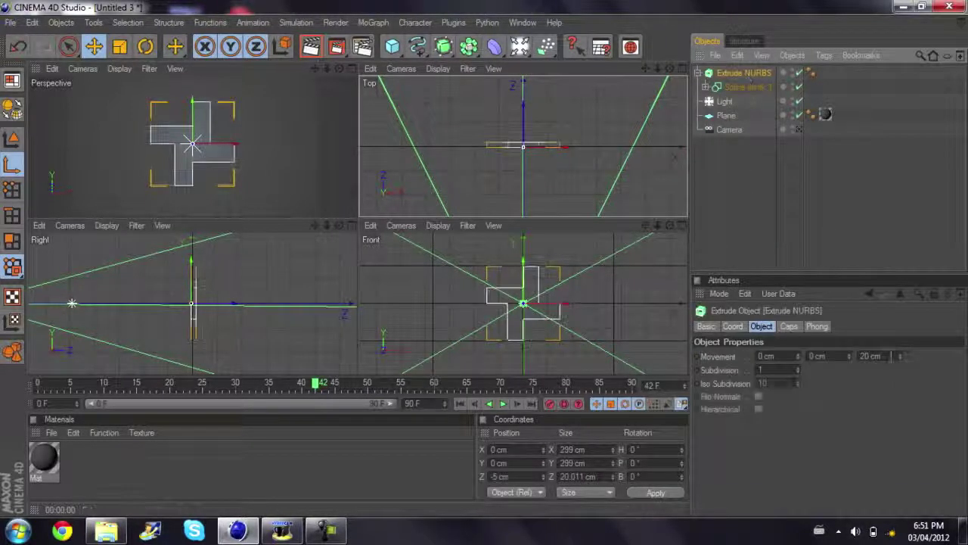
left_click(765, 144)
left_click(354, 65)
left_click(352, 67)
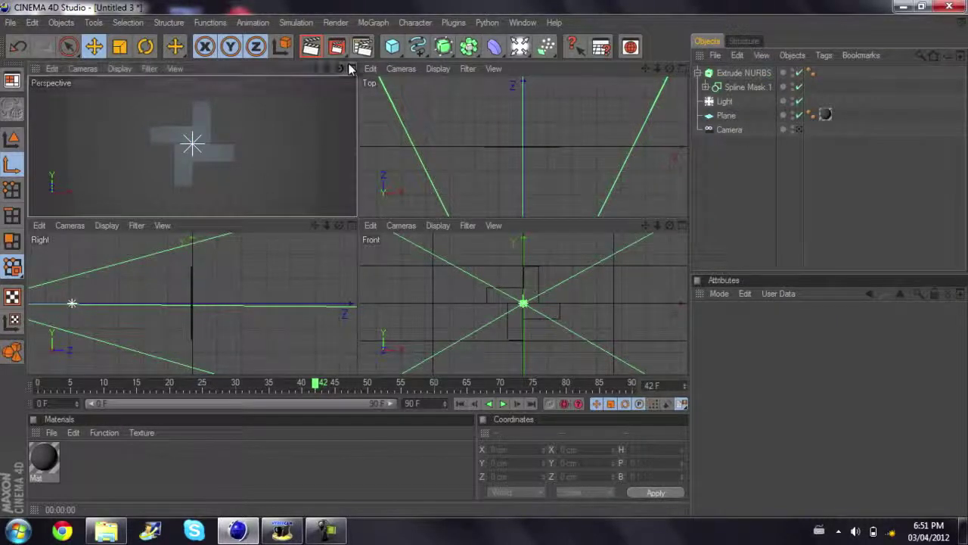
Create a new material with a blue color of RGB 65, 129, 219 and disable its Specular channel
double_click(108, 451)
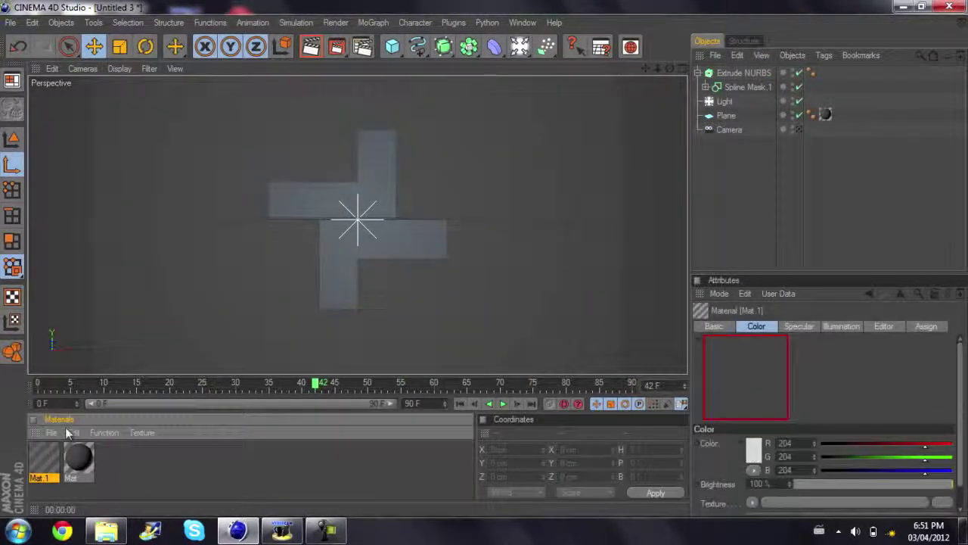
double_click(43, 455)
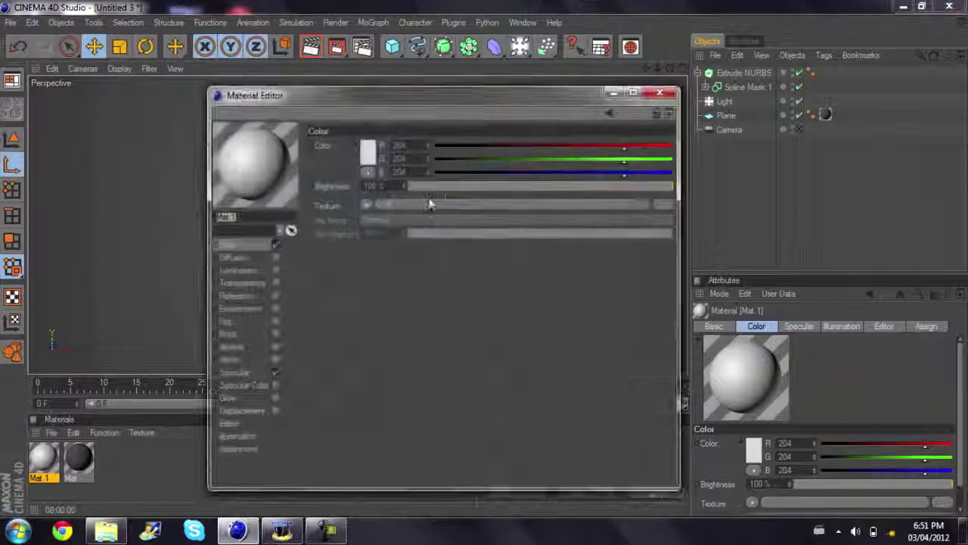
left_click(374, 162)
left_click_drag(328, 143, 272, 127)
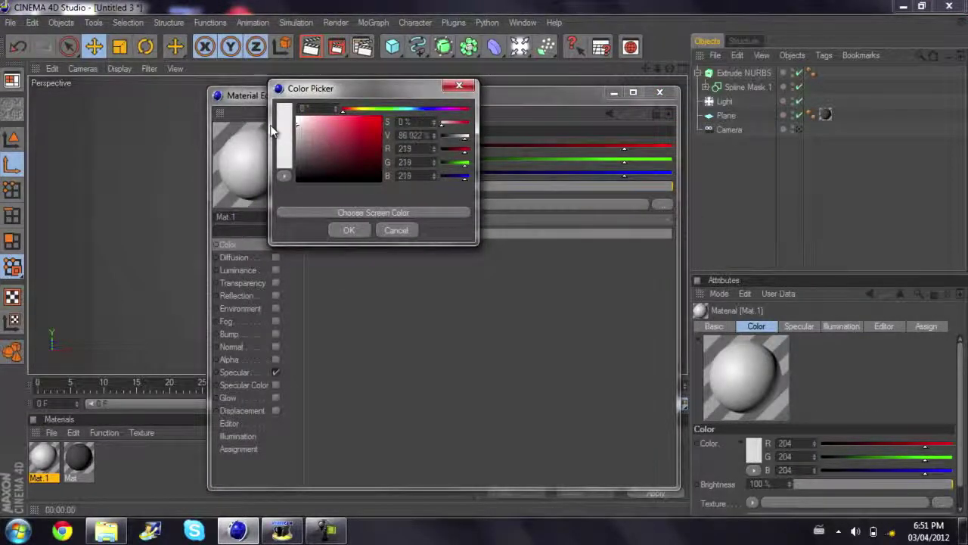
left_click(418, 111)
left_click_drag(360, 125, 356, 125)
left_click(350, 231)
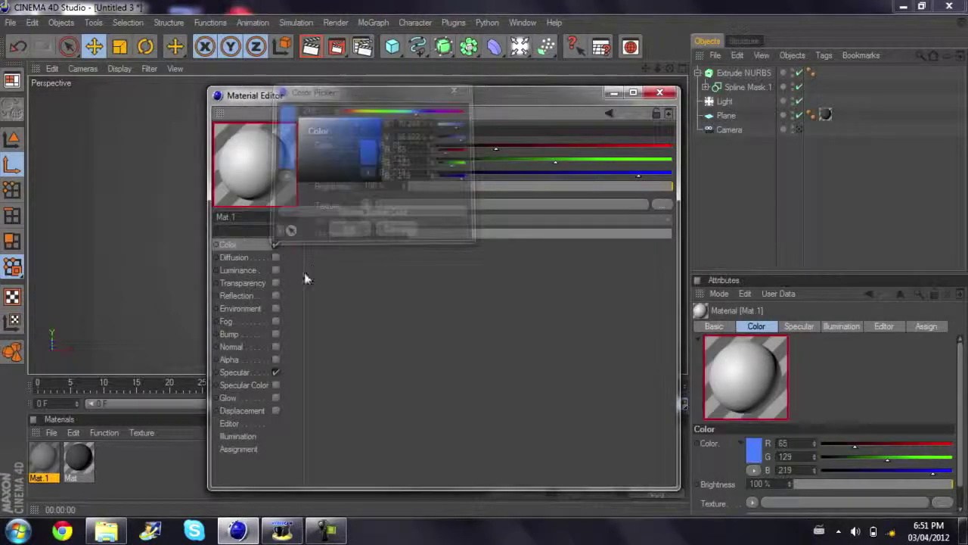
left_click(275, 373)
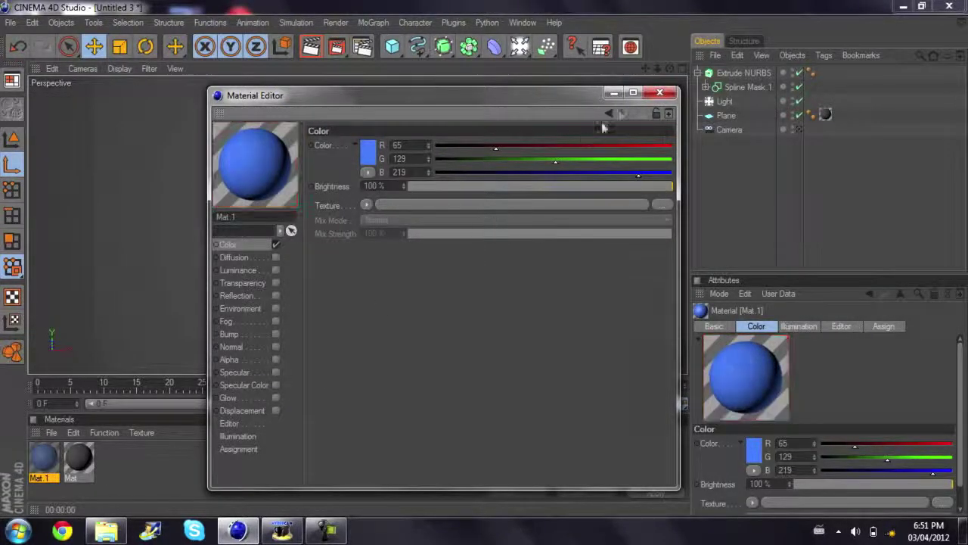
Adjust the new material's color to a more saturated blue of RGB 31, 124, 224 and close the Material Editor
left_click(371, 155)
left_click_drag(415, 104, 415, 104)
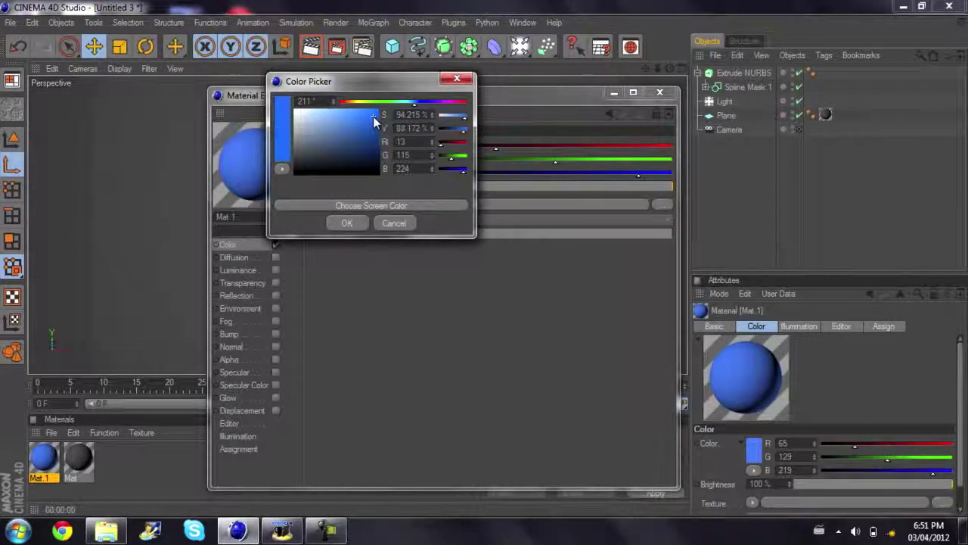
left_click(346, 223)
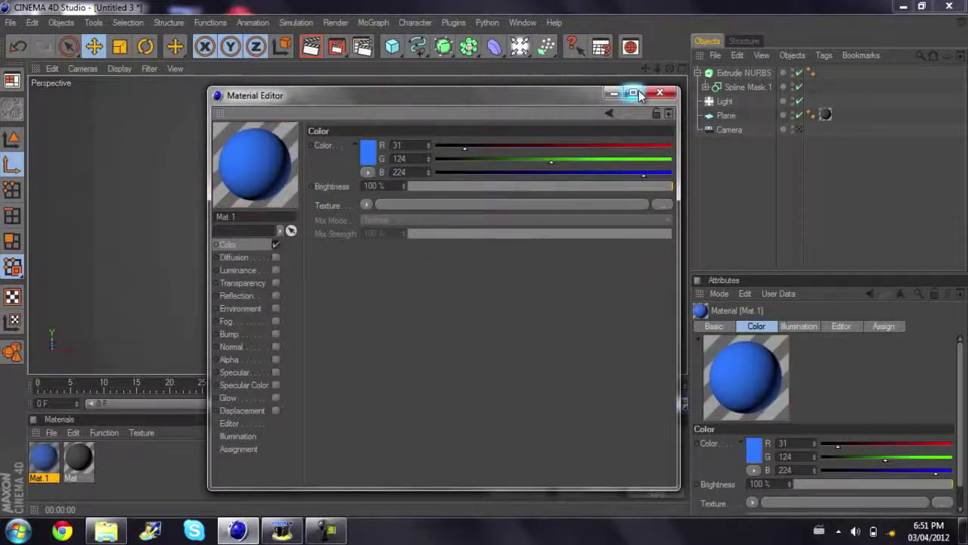
left_click(659, 92)
Apply the blue material to the Extrude NURBS object
left_click_drag(297, 256, 811, 101)
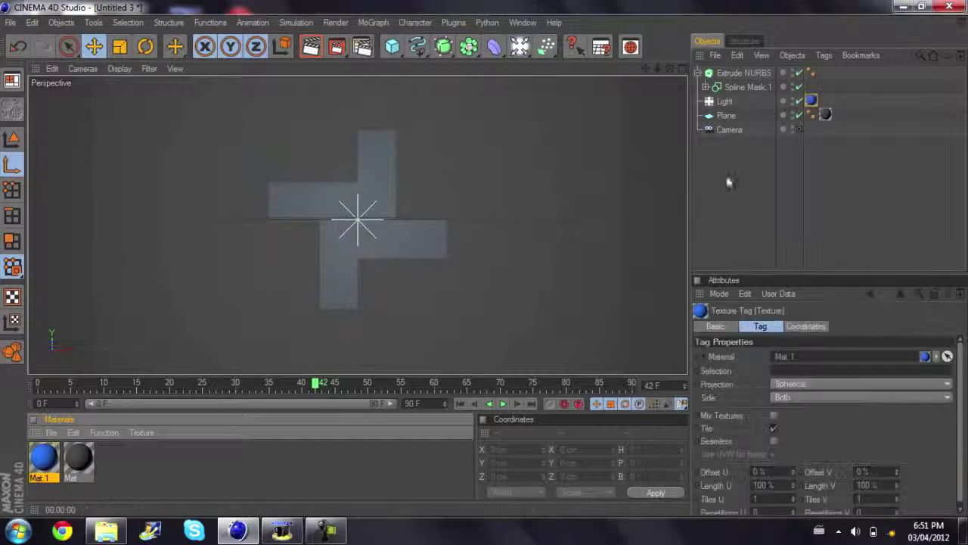
key("ctrl+z")
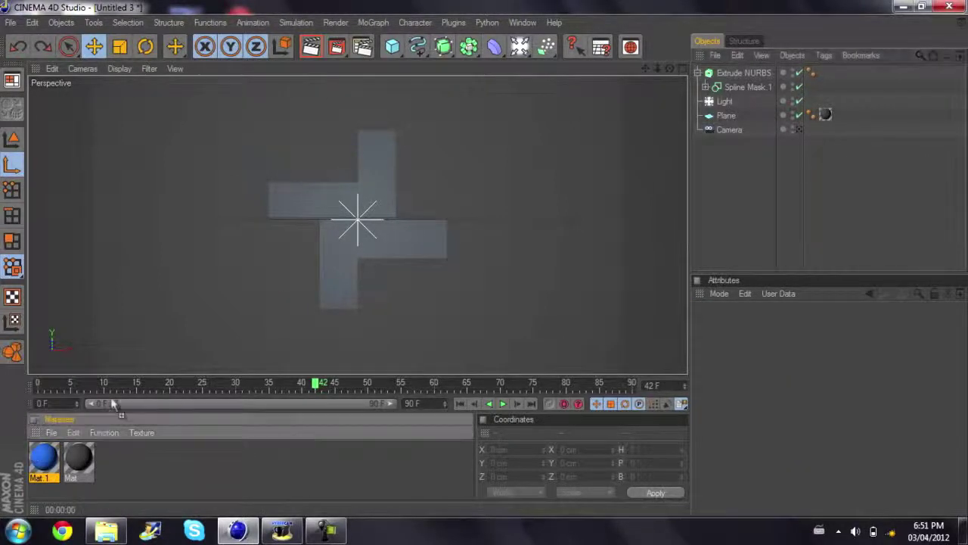
left_click_drag(381, 182, 381, 183)
left_click(838, 156)
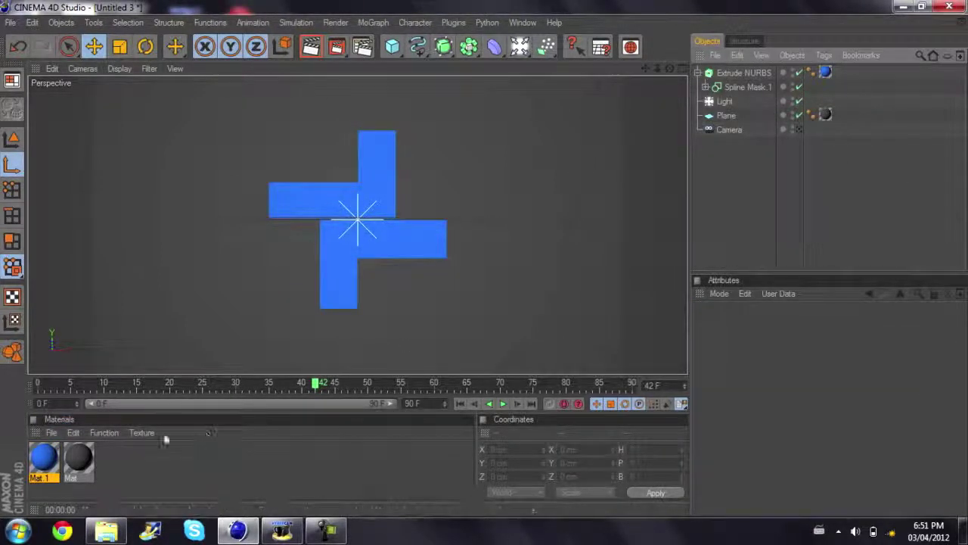
Play the animation to check the blue shape being cut away, and scrub back to frame 43
left_click_drag(146, 381, 110, 395)
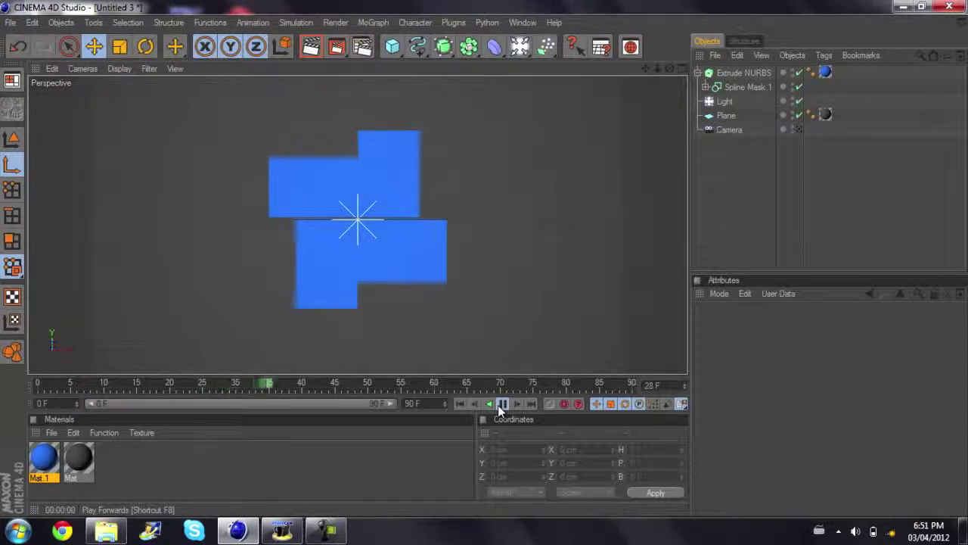
left_click(501, 404)
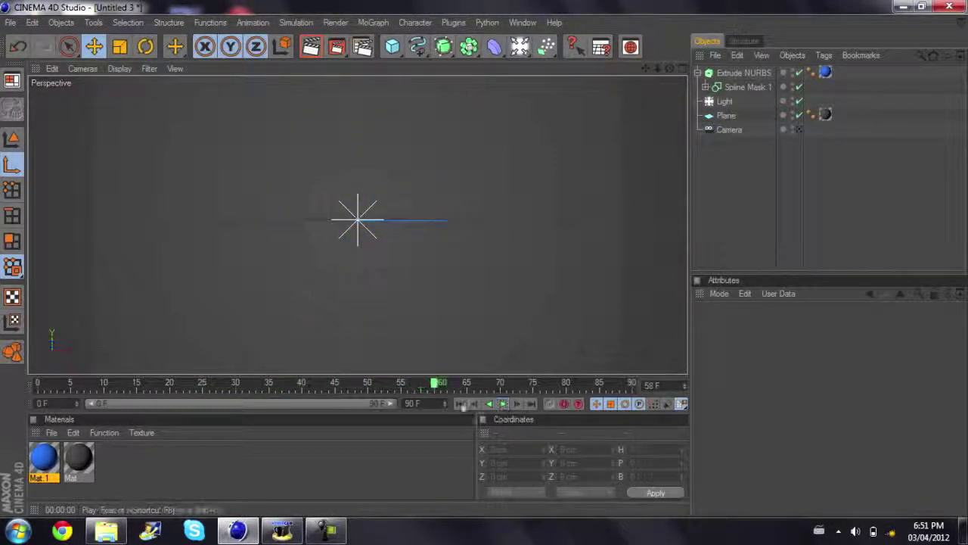
left_click_drag(424, 387, 322, 445)
Collapse and duplicate the Extrude NURBS hierarchy, and delete the blue texture tag from the copy
left_click(742, 72)
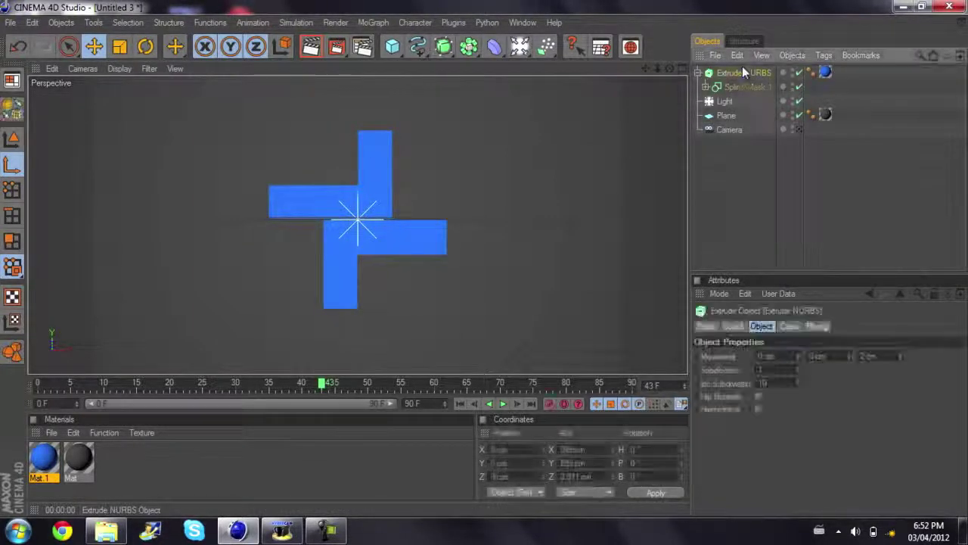
left_click(698, 75)
left_click(697, 73)
left_click(722, 75)
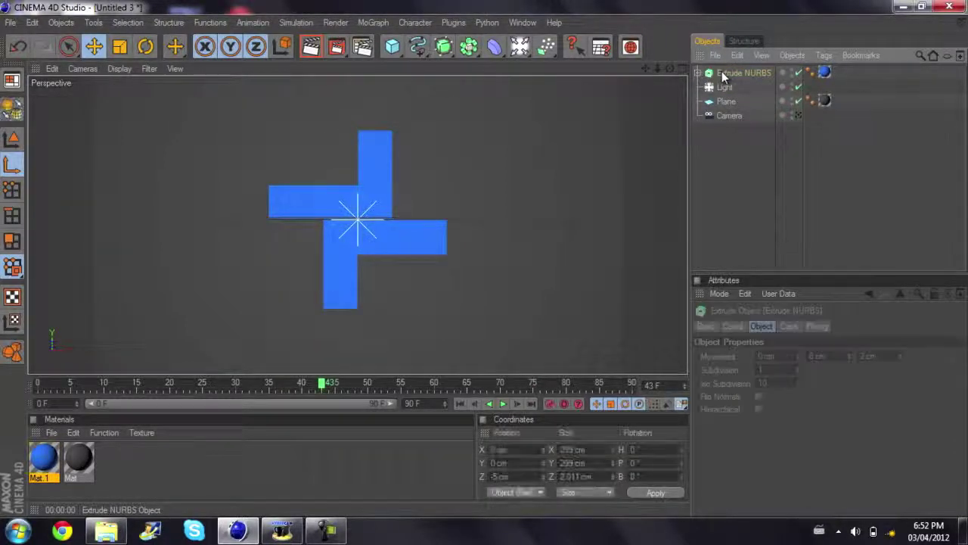
key("ctrl+c")
key("ctrl+v")
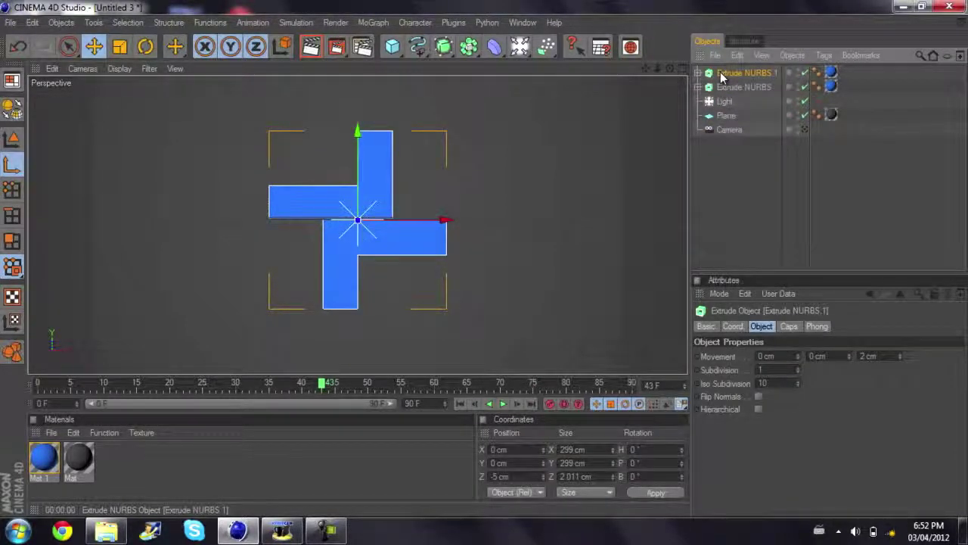
left_click(834, 73)
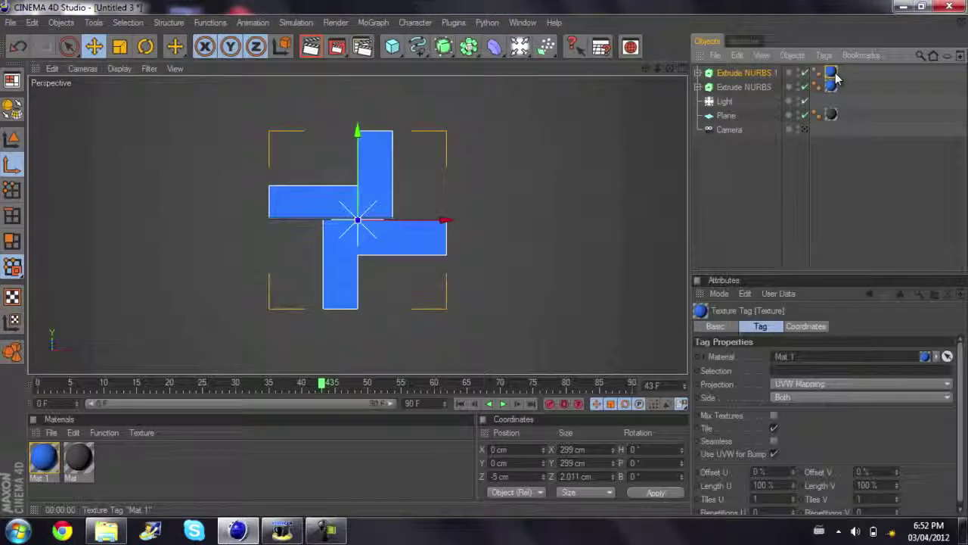
key("Delete")
Create a near-white material of RGB 222, 222, 222 without specular and apply it to the duplicated Extrude NURBS
double_click(113, 464)
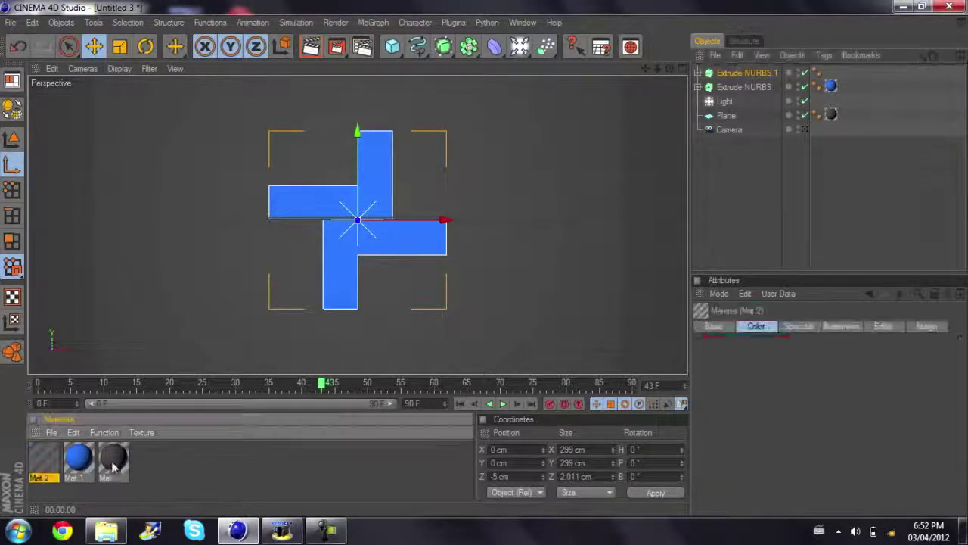
double_click(43, 458)
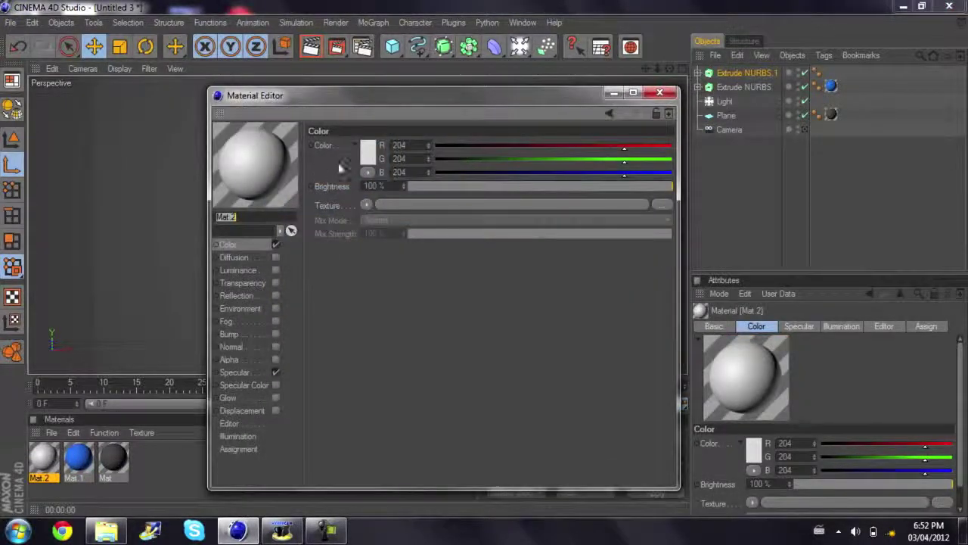
left_click(368, 152)
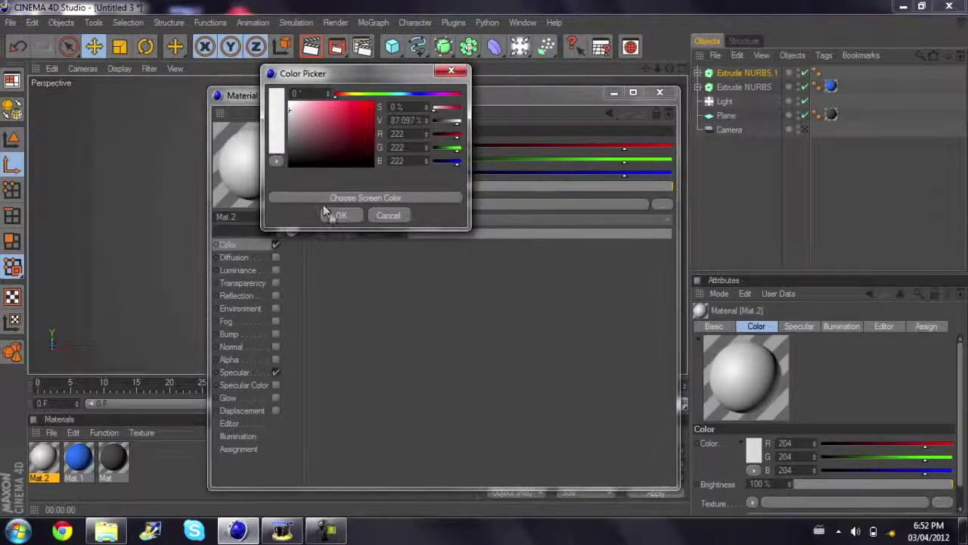
left_click(327, 213)
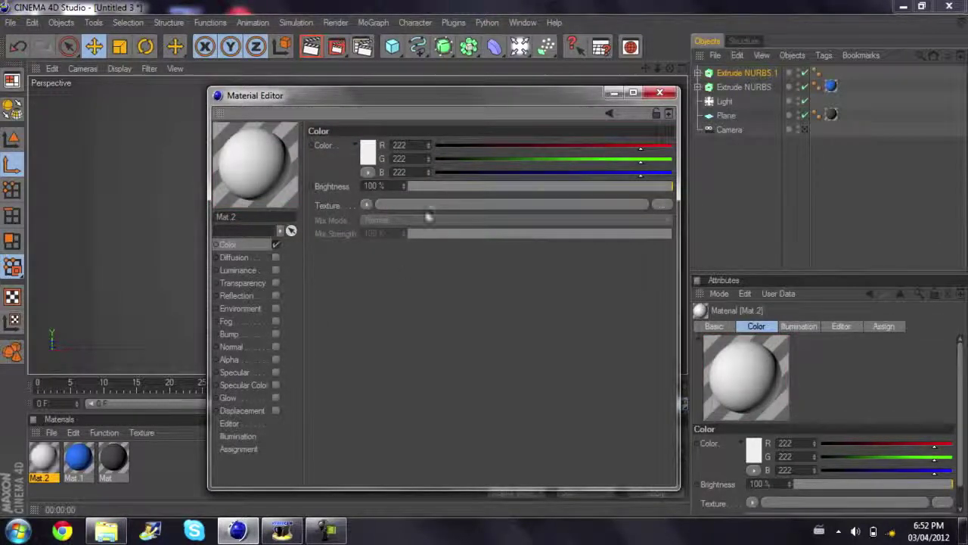
left_click(660, 92)
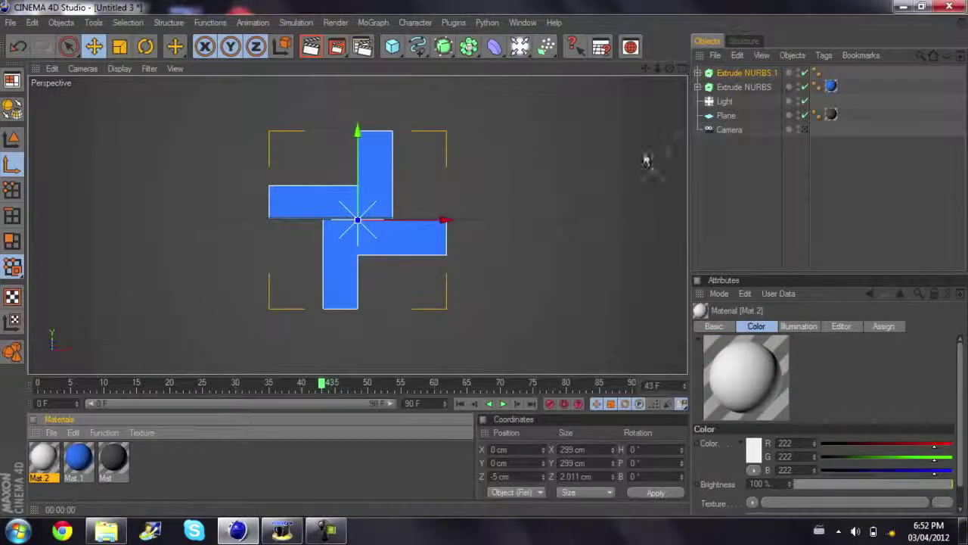
left_click_drag(725, 90, 739, 73)
Set the Z position of the white Extrude NURBS copy to -10 cm
left_click(739, 73)
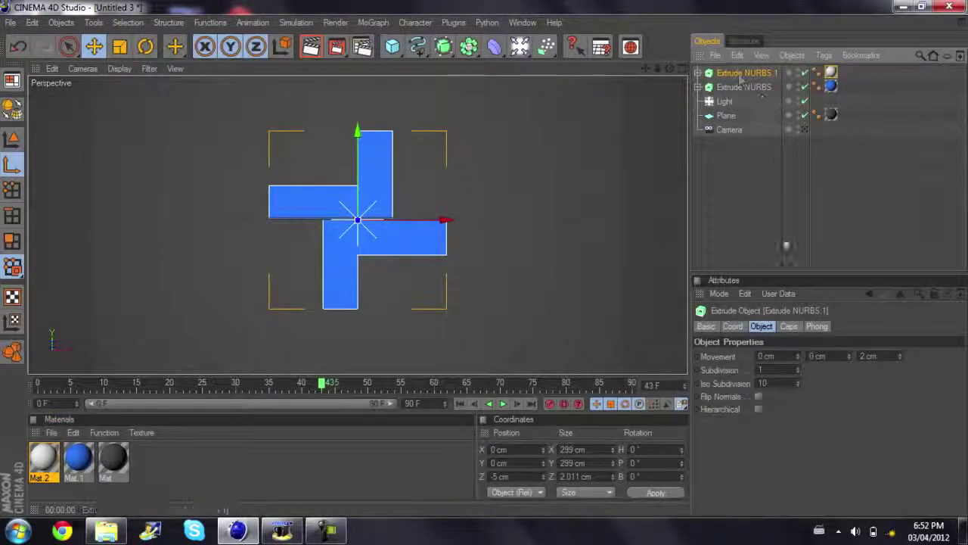
left_click(733, 326)
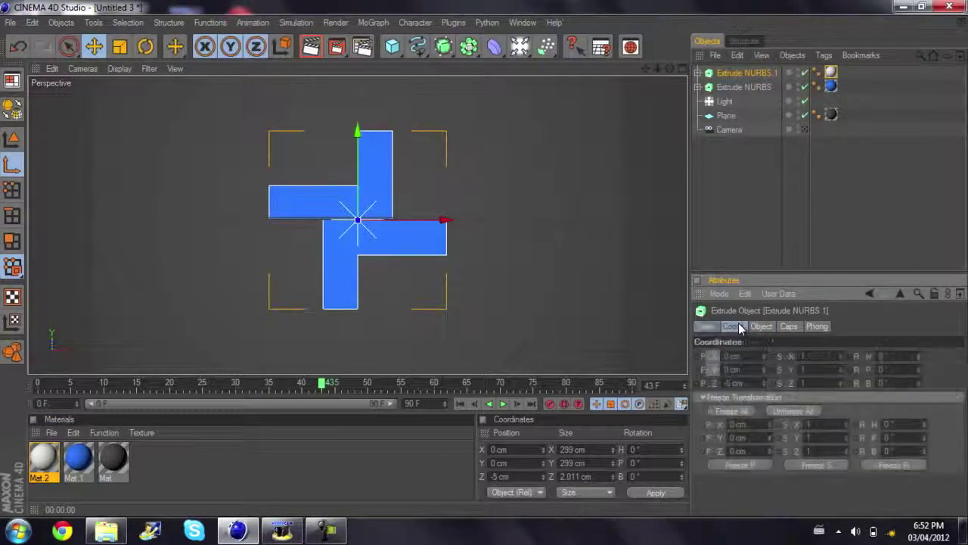
left_click(765, 386)
left_click(764, 386)
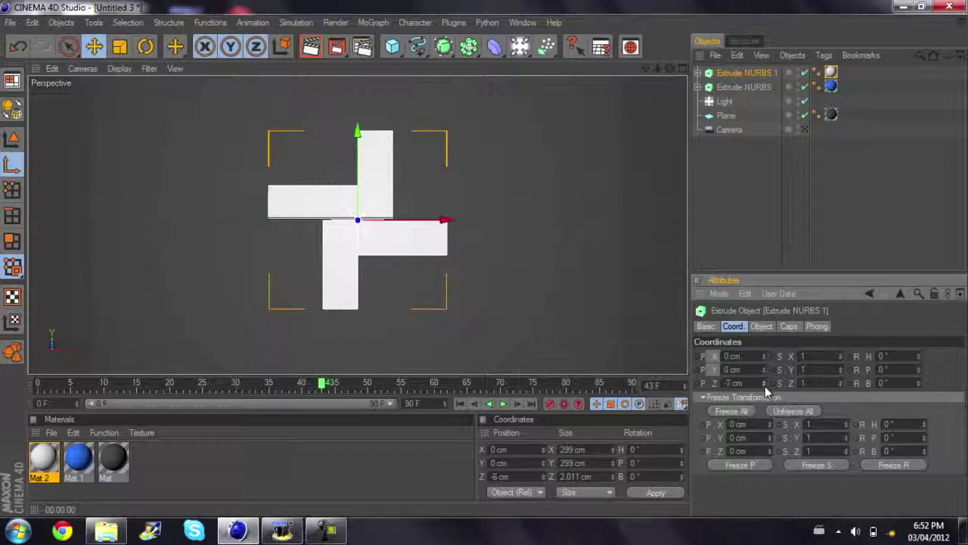
left_click(765, 386)
left_click(765, 386)
left_click(765, 386)
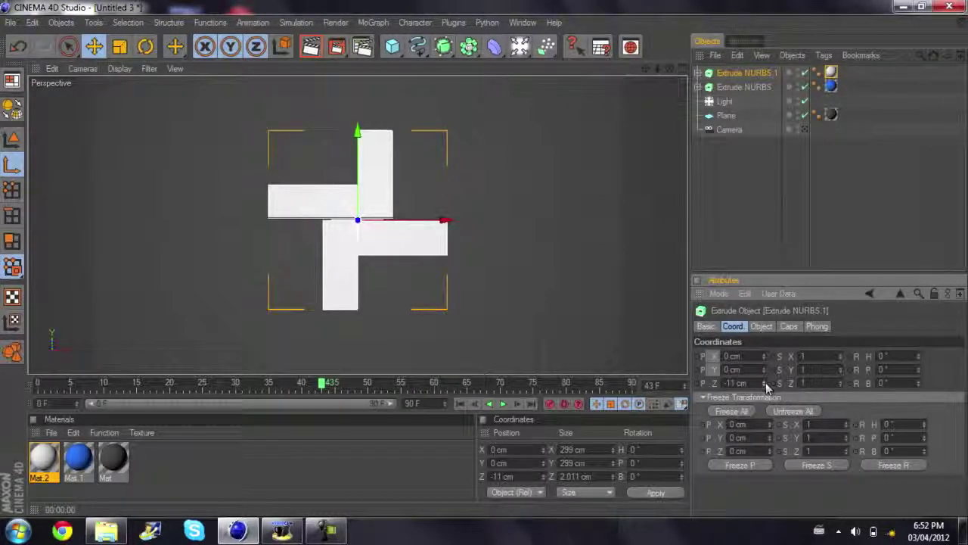
left_click(763, 224)
Select the white Extrude NURBS with all its children and move their keyframes 5 frames earlier, to frames 15 and 55
left_click(742, 87)
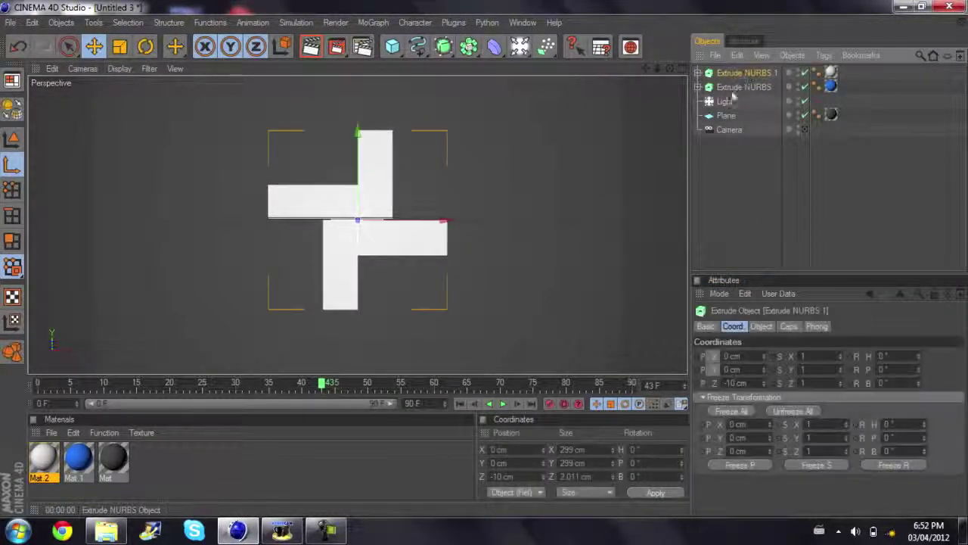
left_click(738, 72)
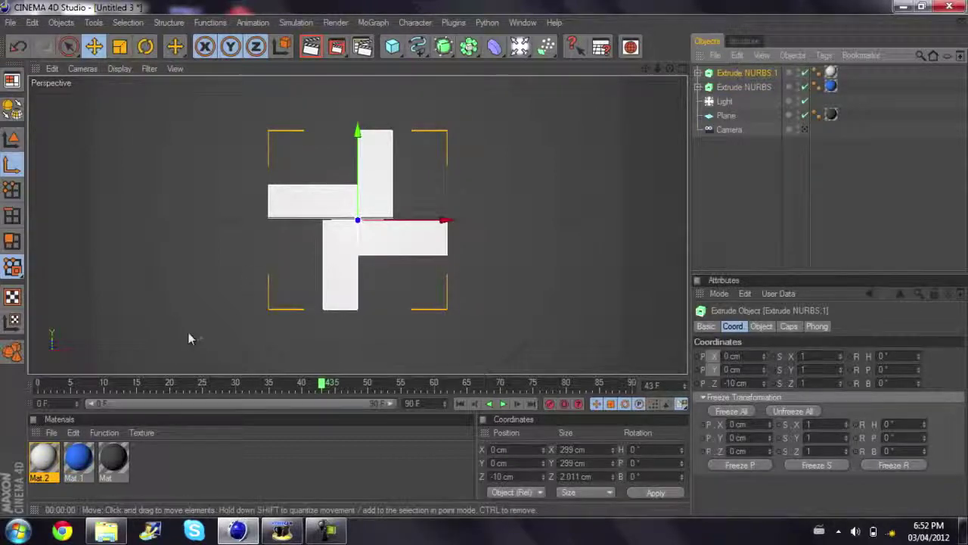
right_click(738, 72)
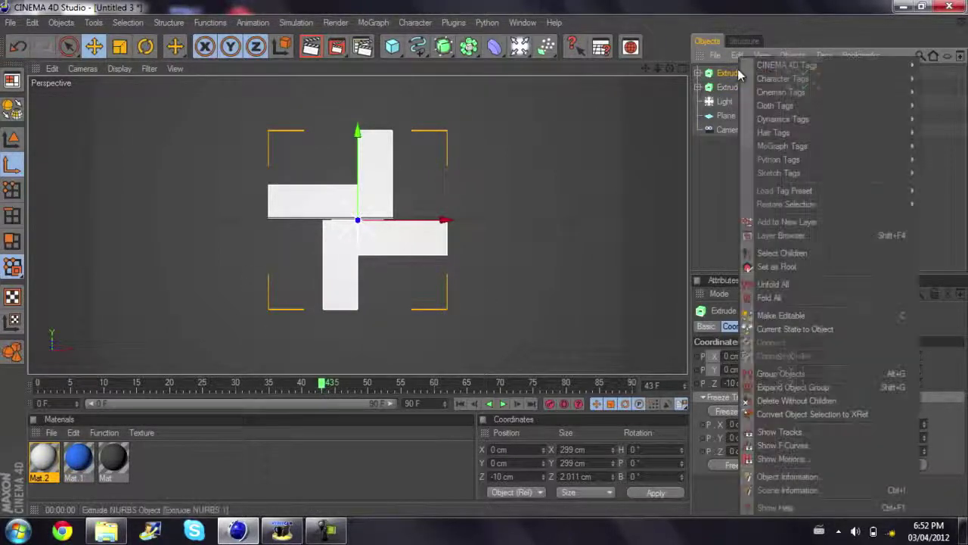
left_click(730, 74)
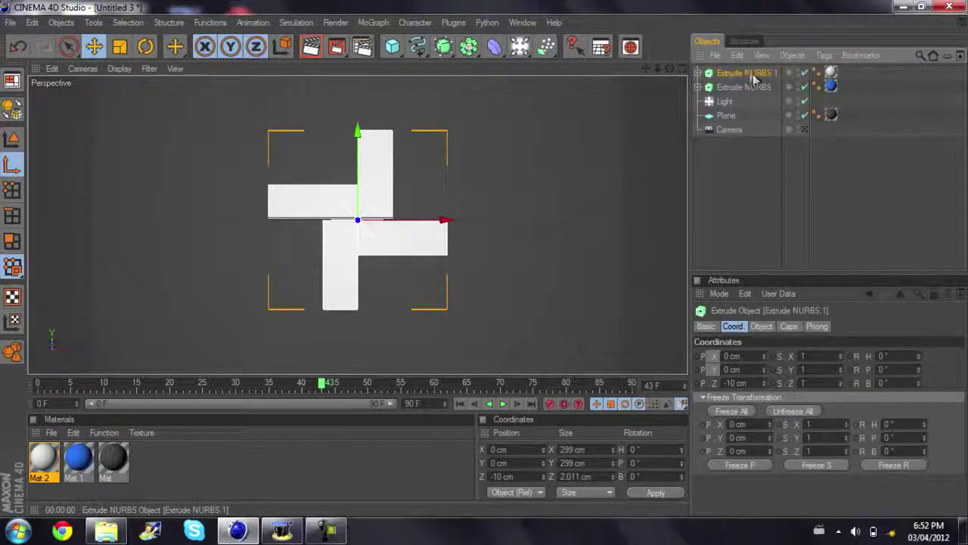
right_click(753, 76)
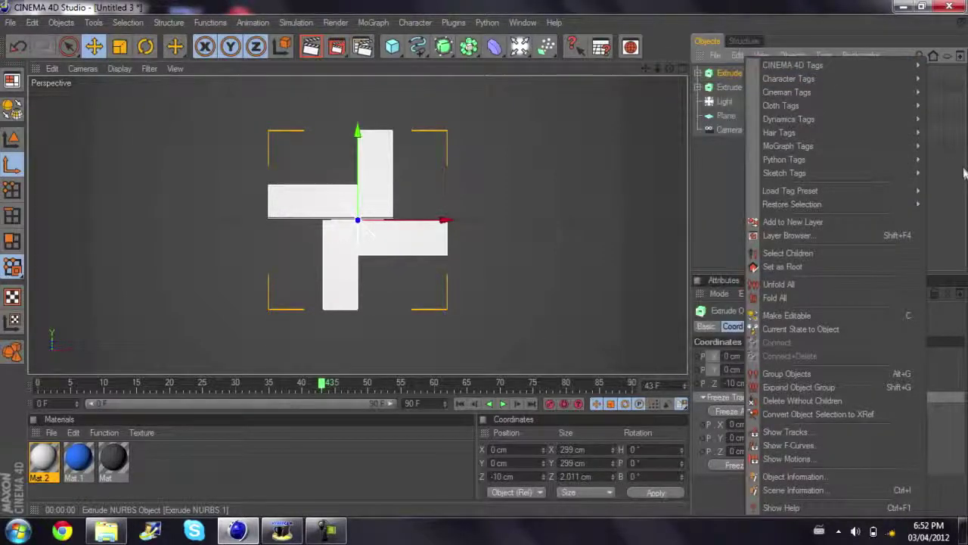
left_click(770, 76)
right_click(738, 75)
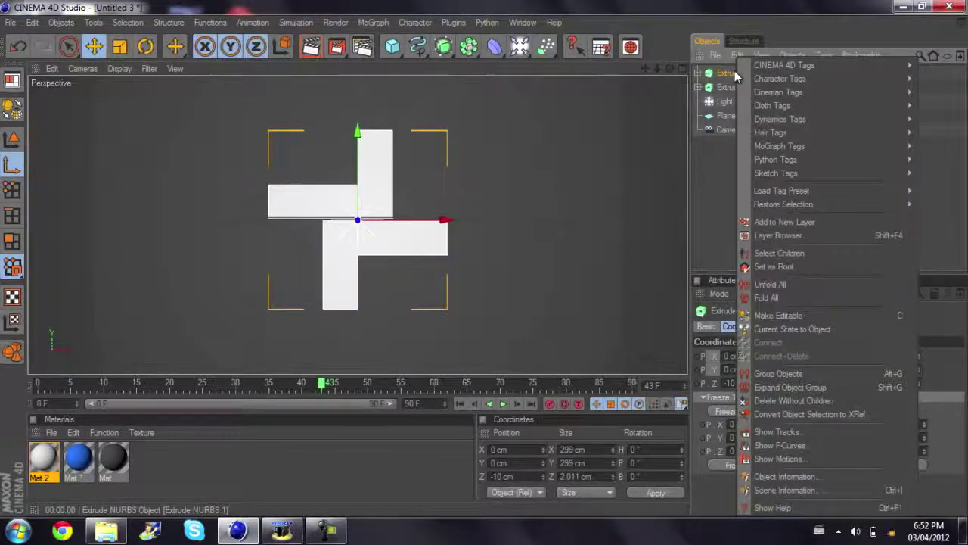
left_click(794, 252)
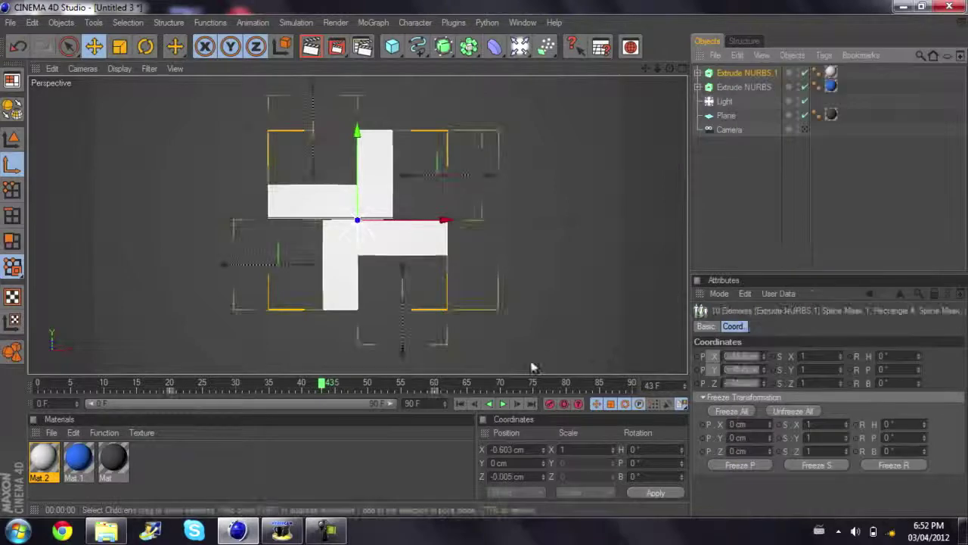
left_click_drag(185, 395, 155, 394)
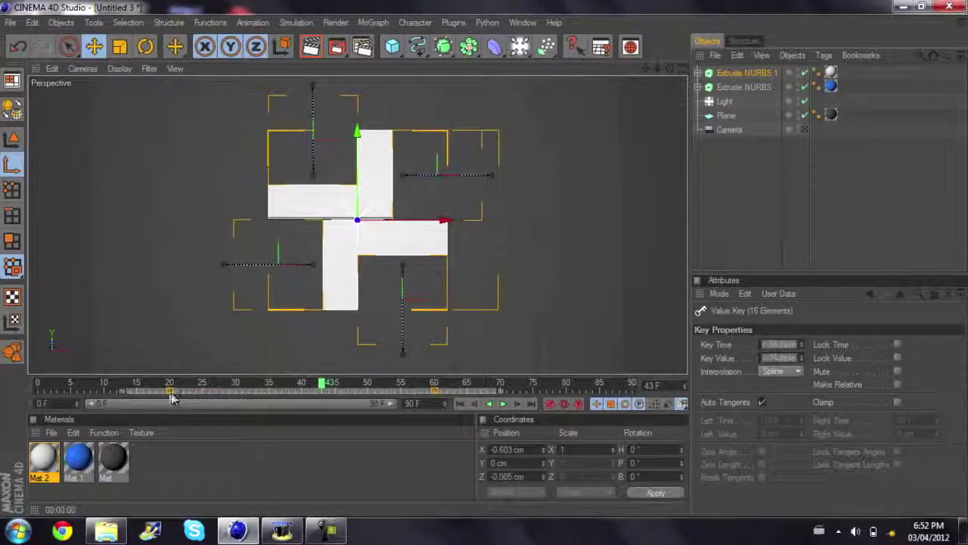
left_click_drag(170, 398, 140, 404)
left_click(776, 189)
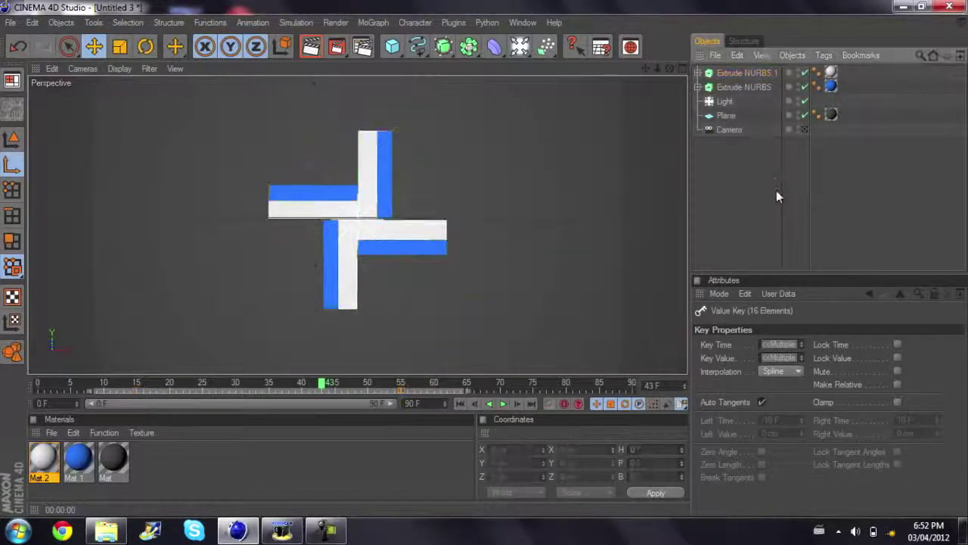
Scrub through the animation to check the offset between the white and blue shapes, stopping at frame 23
left_click(534, 397)
left_click_drag(458, 391, 258, 392)
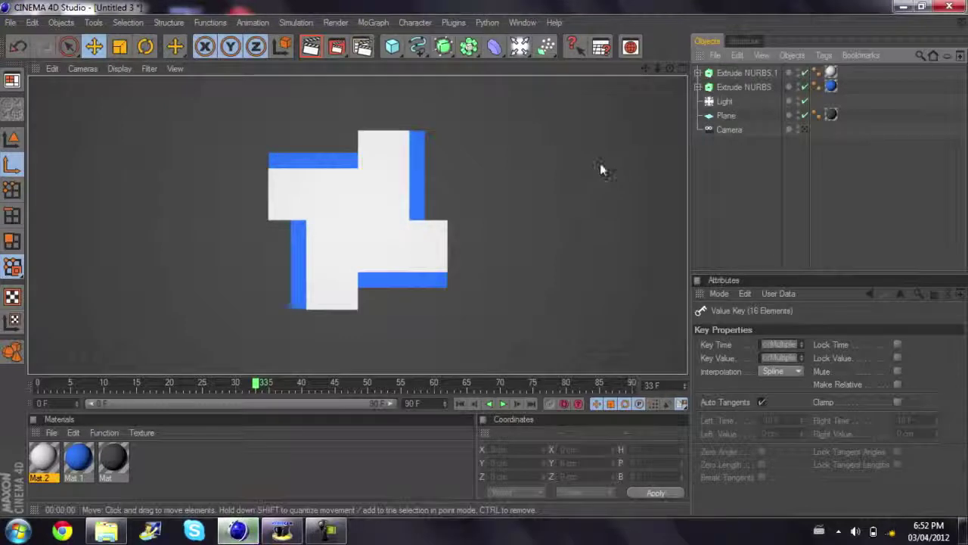
mouse_move(177, 386)
left_mouse_down()
mouse_move(164, 385)
mouse_move(391, 382)
mouse_move(496, 369)
mouse_move(190, 383)
left_mouse_up()
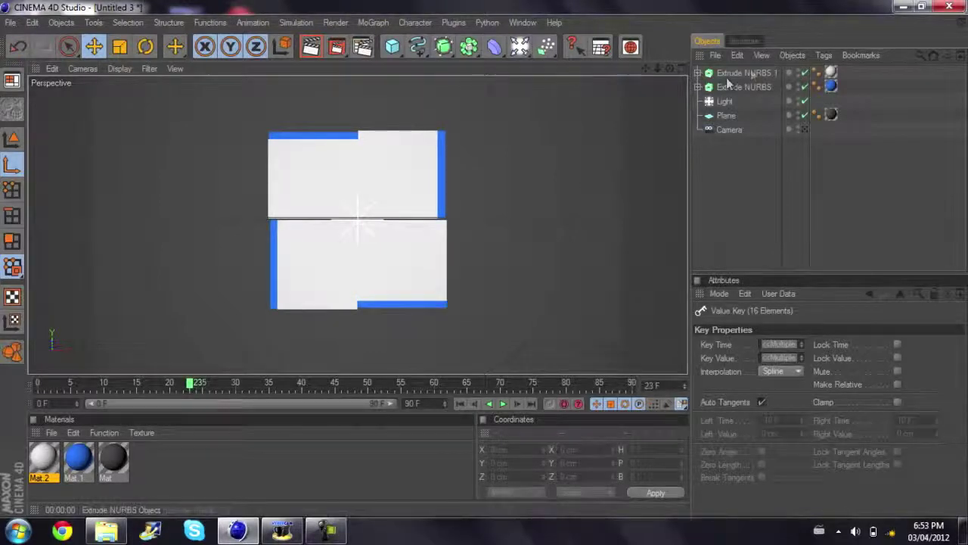
Duplicate the white Extrude NURBS hierarchy and delete the texture tag from the new copy
left_click(758, 73)
key("ctrl+c")
key("ctrl+v")
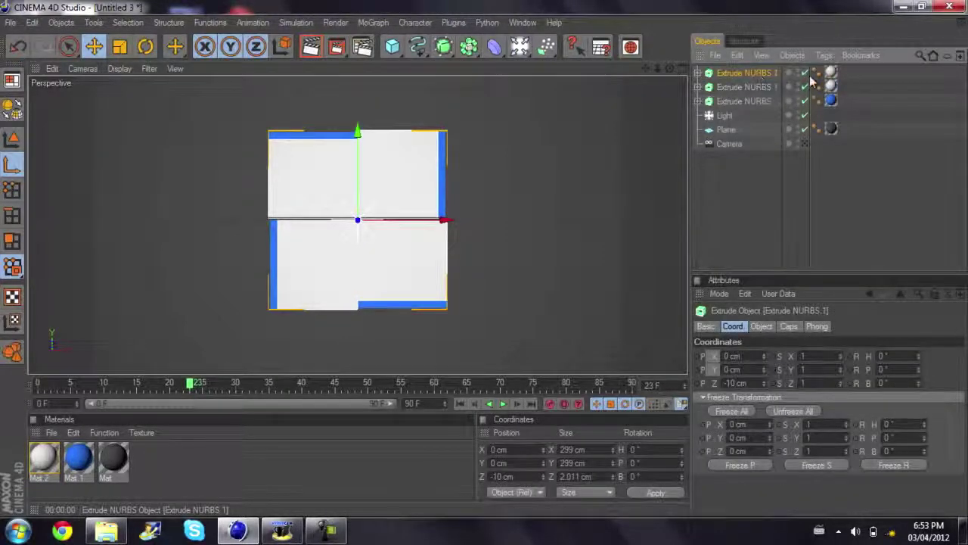
left_click(830, 72)
key("Delete")
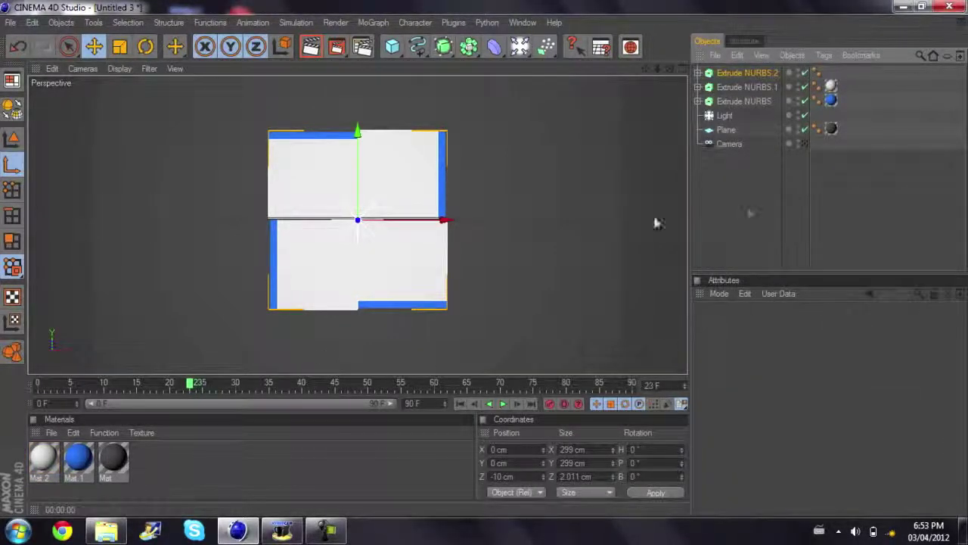
Create a near-black material of RGB 21, 21, 21 without specular and apply it to the newest Extrude NURBS copy
double_click(162, 461)
double_click(48, 460)
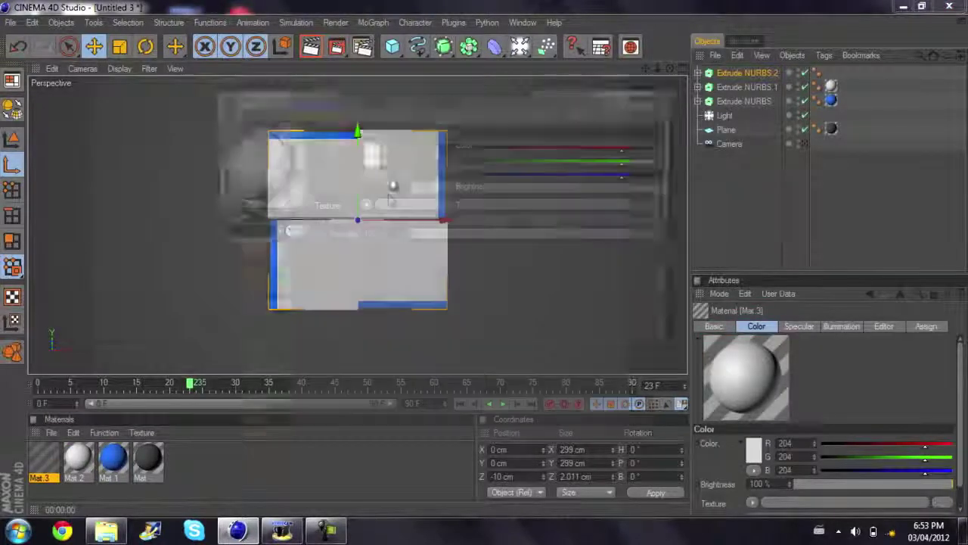
left_click(368, 151)
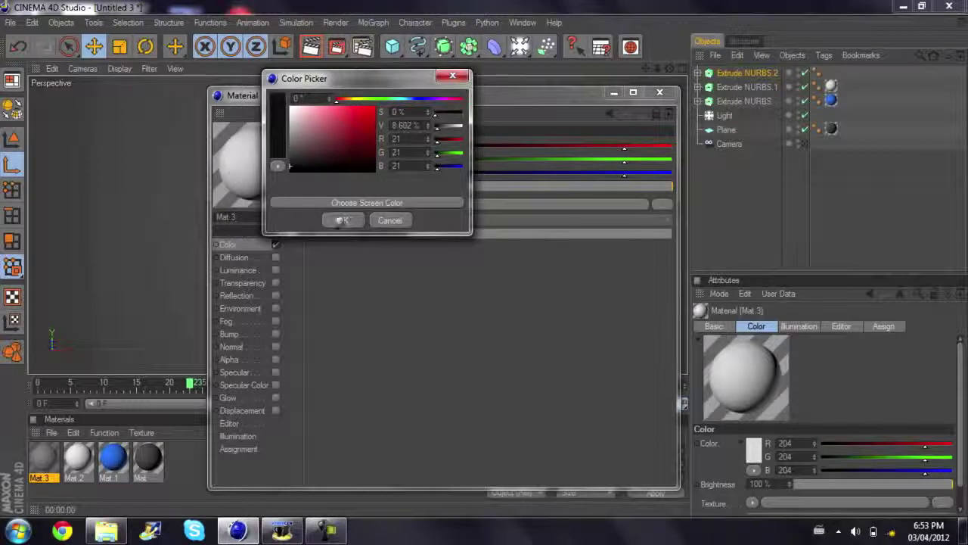
left_click(342, 221)
left_click(661, 93)
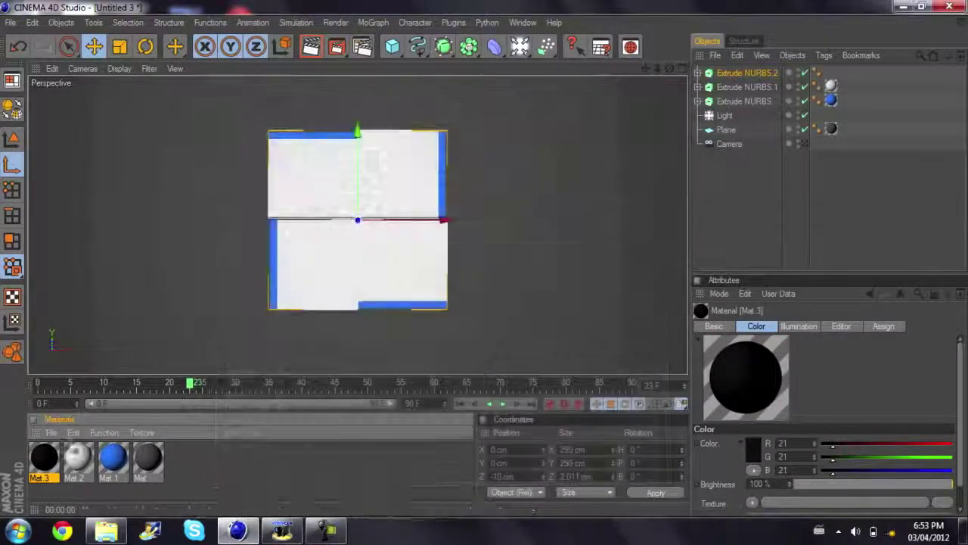
left_click_drag(731, 75, 731, 75)
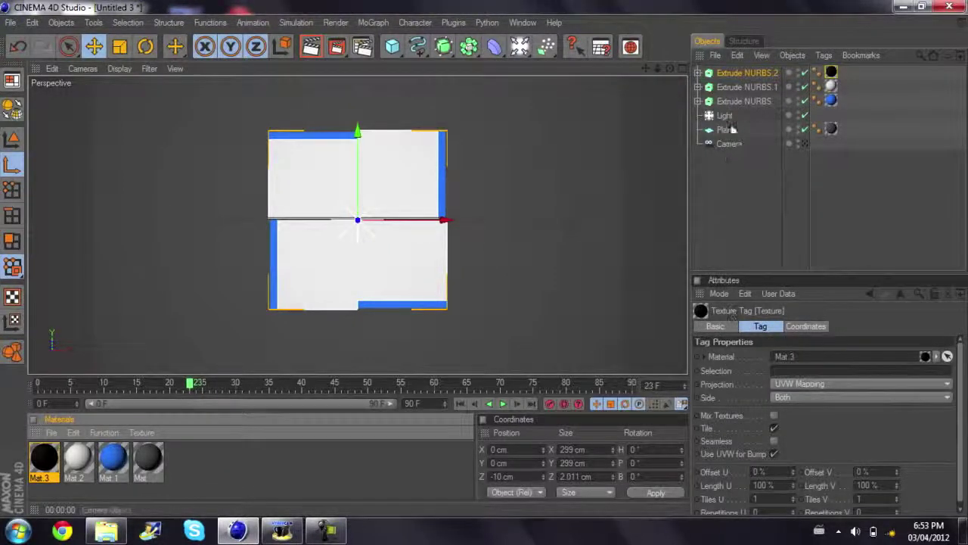
Set the black Extrude NURBS to Z -15 cm and move its children's keyframes 5 frames earlier, to frames 10 and 50
left_click(755, 76)
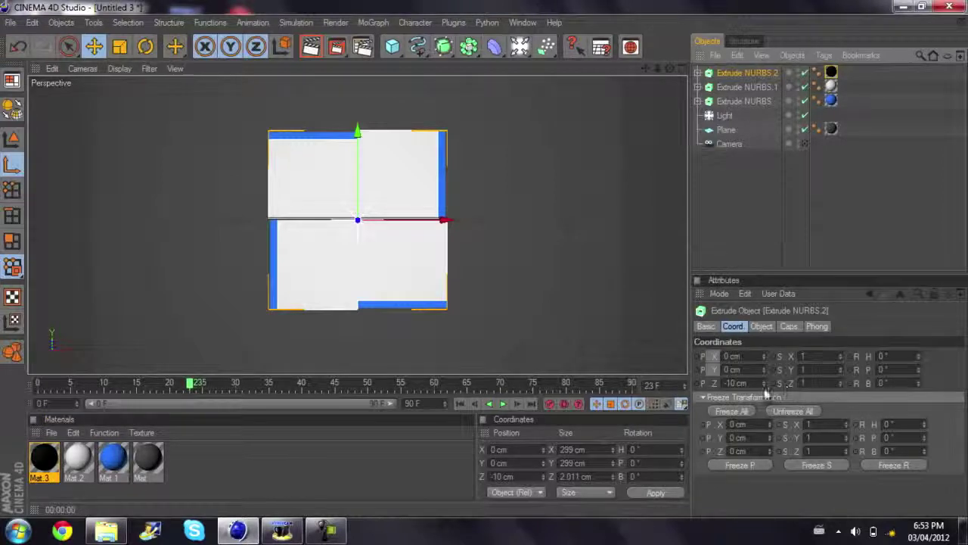
left_click_drag(763, 385, 757, 212)
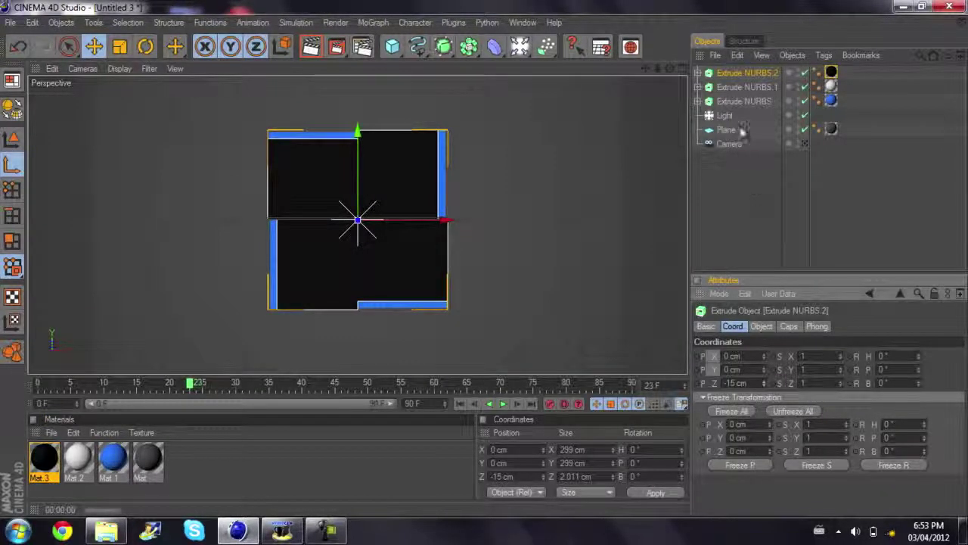
right_click(744, 85)
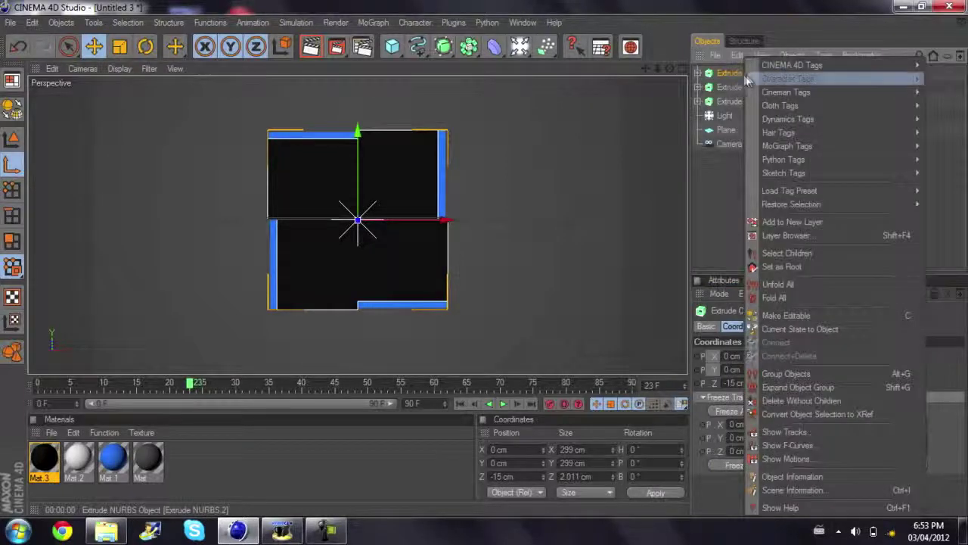
left_click(774, 252)
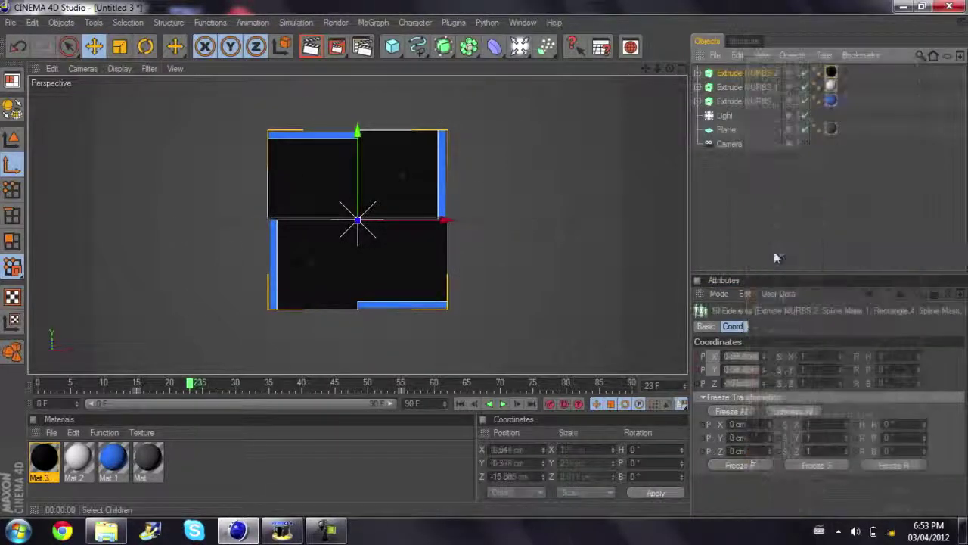
left_click(137, 392)
left_click_drag(137, 392, 105, 397)
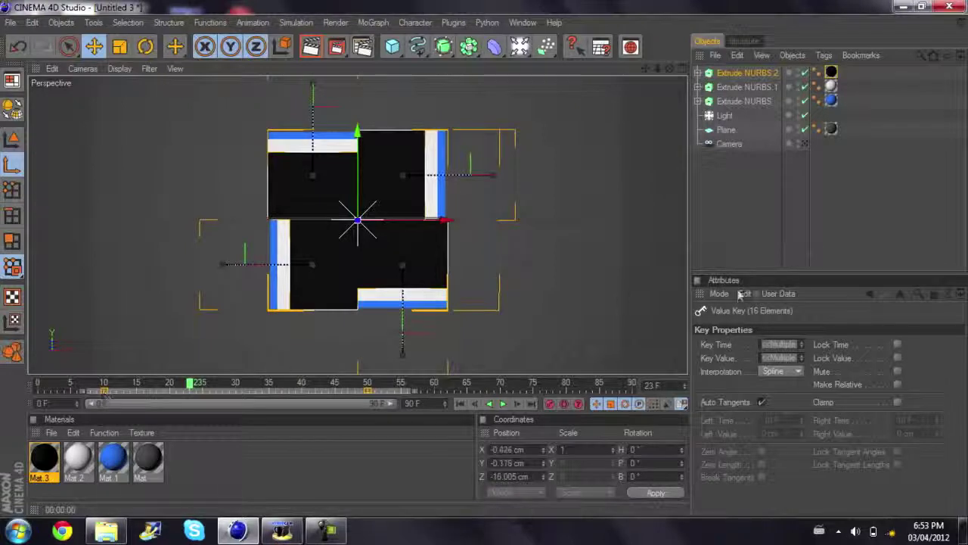
left_click(623, 259)
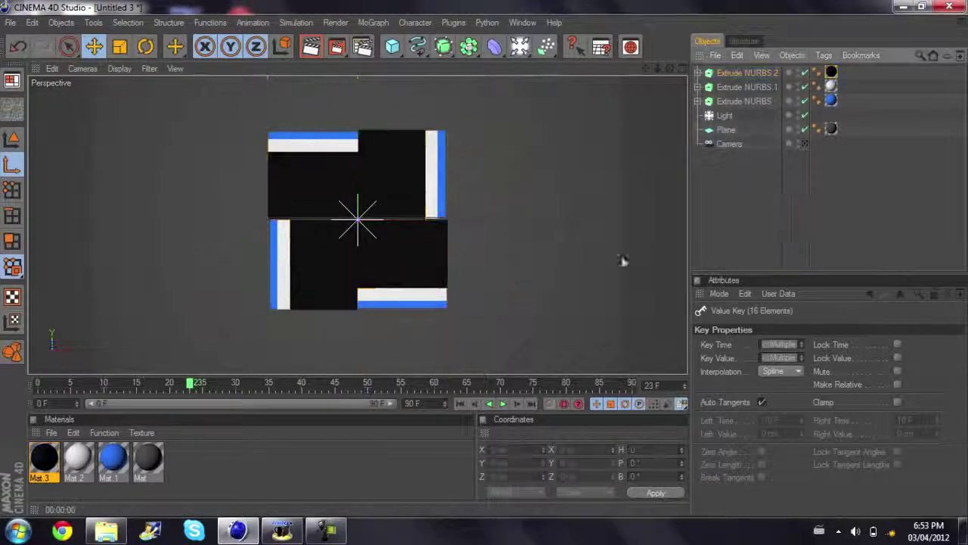
Play and scrub the animation to check the three staggered layers, and select the black Extrude NURBS
left_click_drag(190, 383, 66, 383)
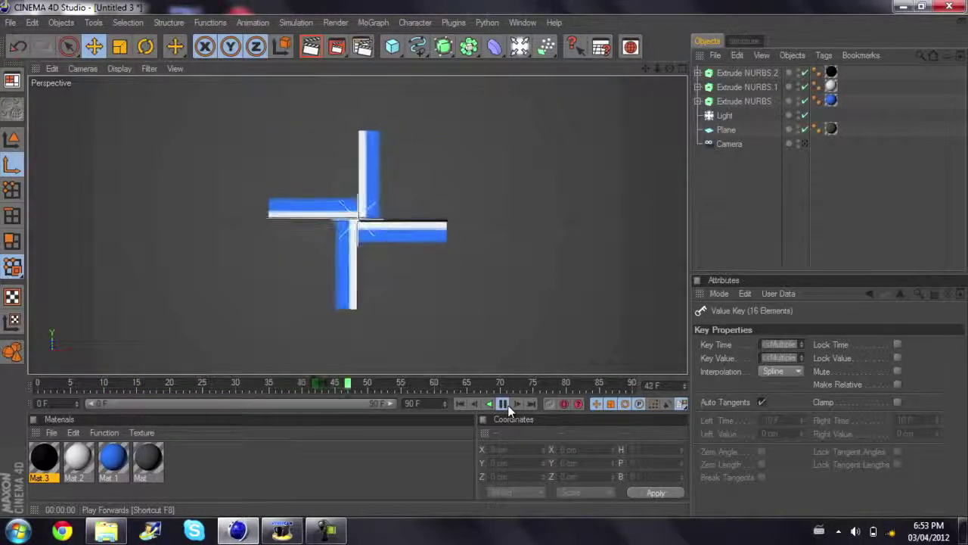
left_click_drag(479, 383, 79, 414)
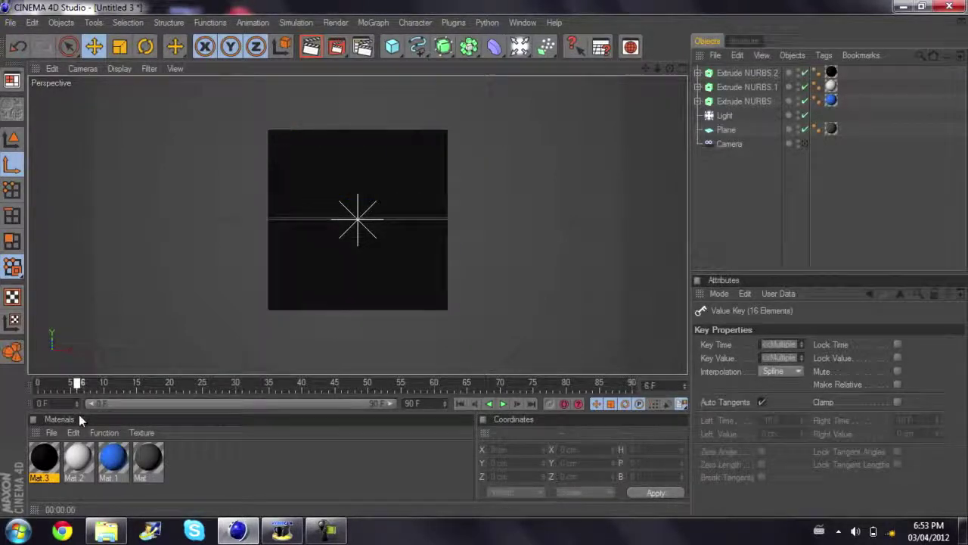
left_click(745, 72)
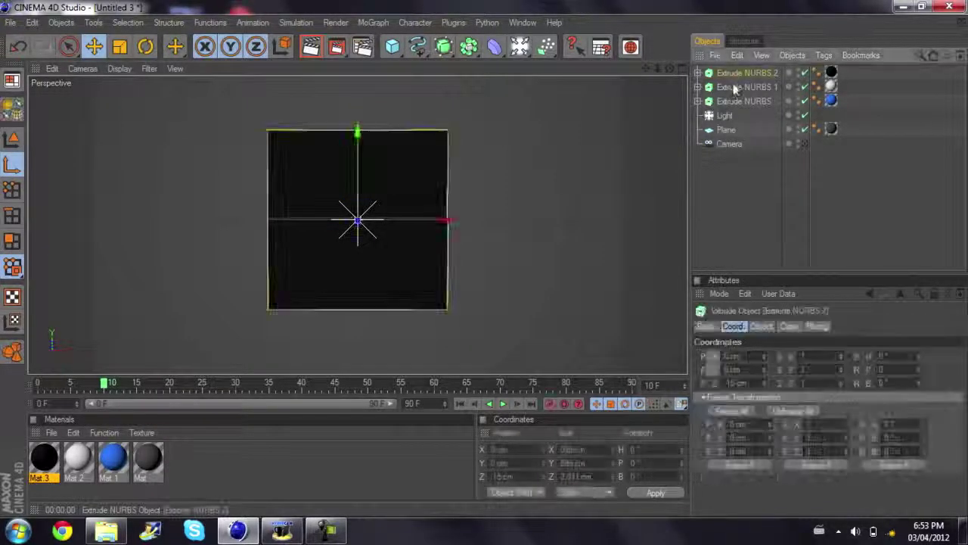
Add a Null object to the scene to hold the three Extrude NURBS layers
left_click(639, 219)
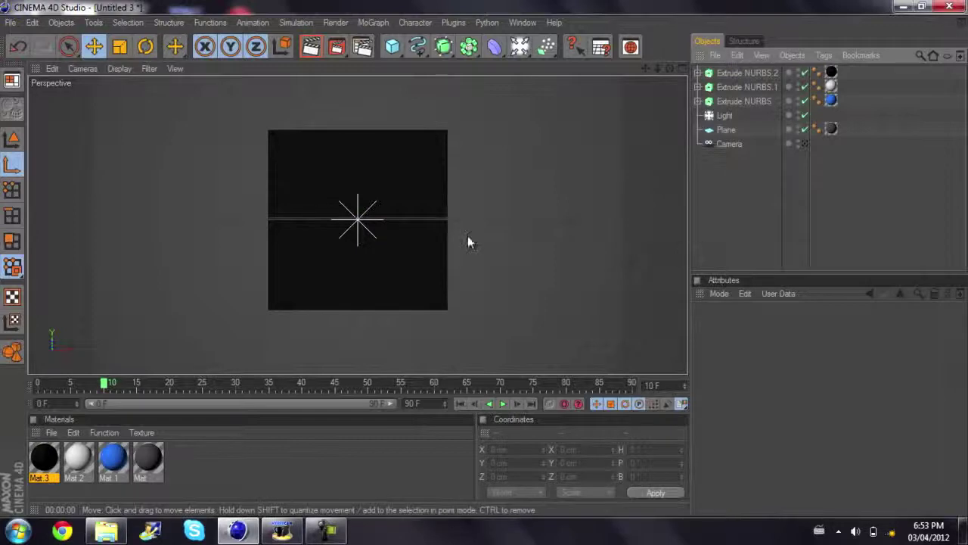
left_click_drag(149, 392, 97, 390)
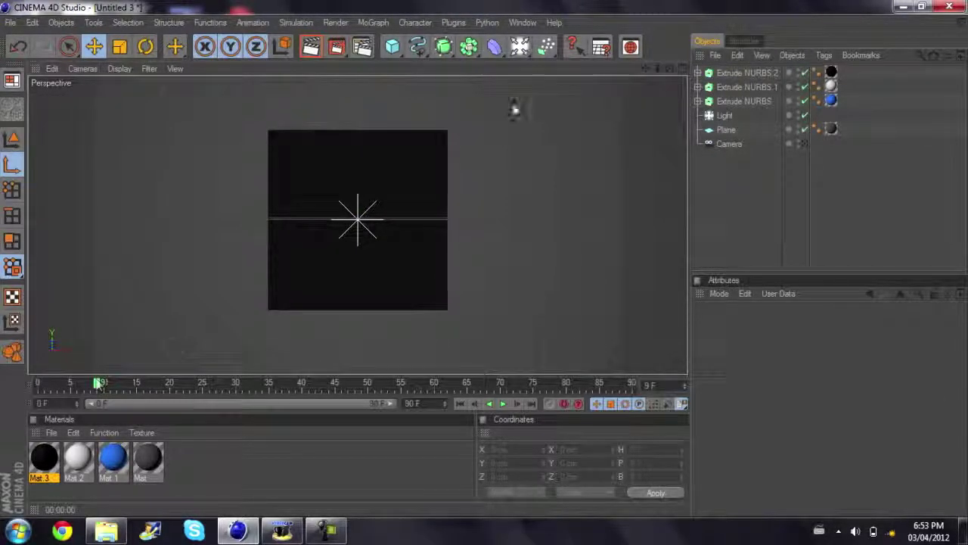
left_click(740, 72)
left_click(743, 101, "shift")
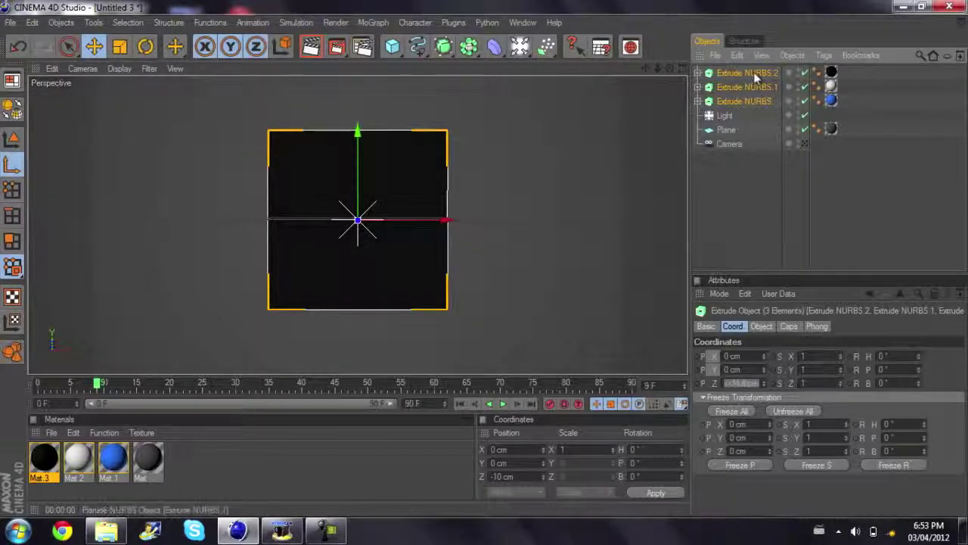
left_click(754, 75)
left_click(392, 46)
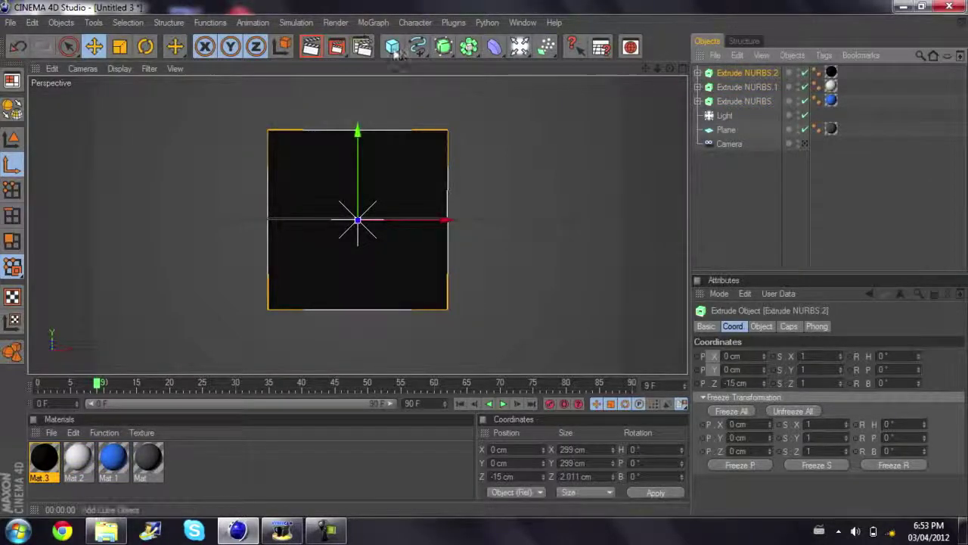
left_click(492, 4)
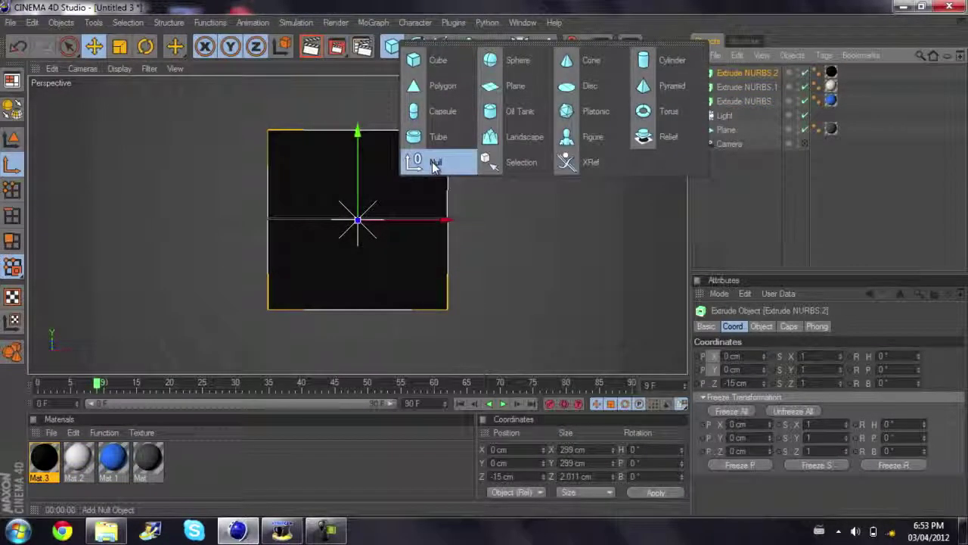
left_click(441, 171)
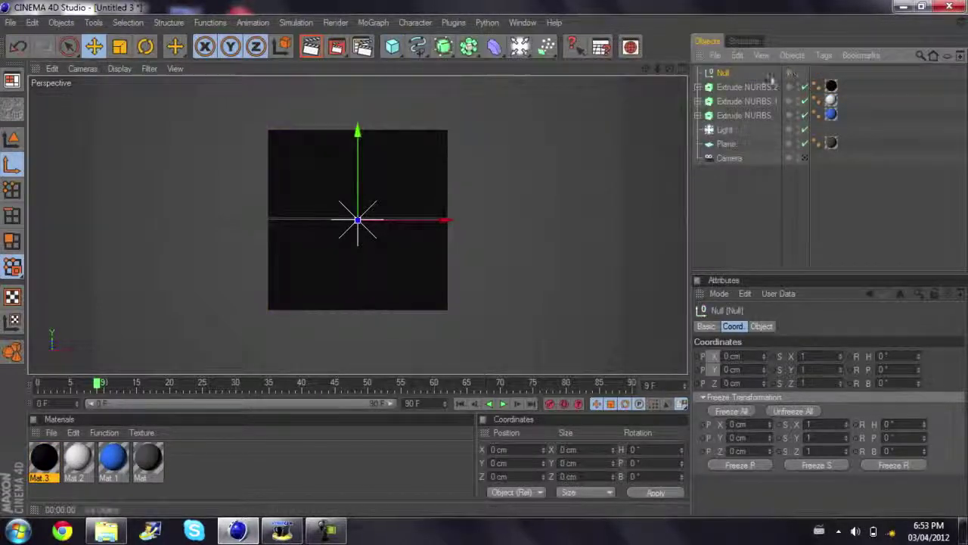
Parent all three Extrude NURBS objects under the Null, collapse its hierarchy and select the Null
left_click(747, 90)
left_click(745, 114, "shift")
left_click_drag(749, 91, 725, 74)
left_click(697, 73)
left_click(719, 74)
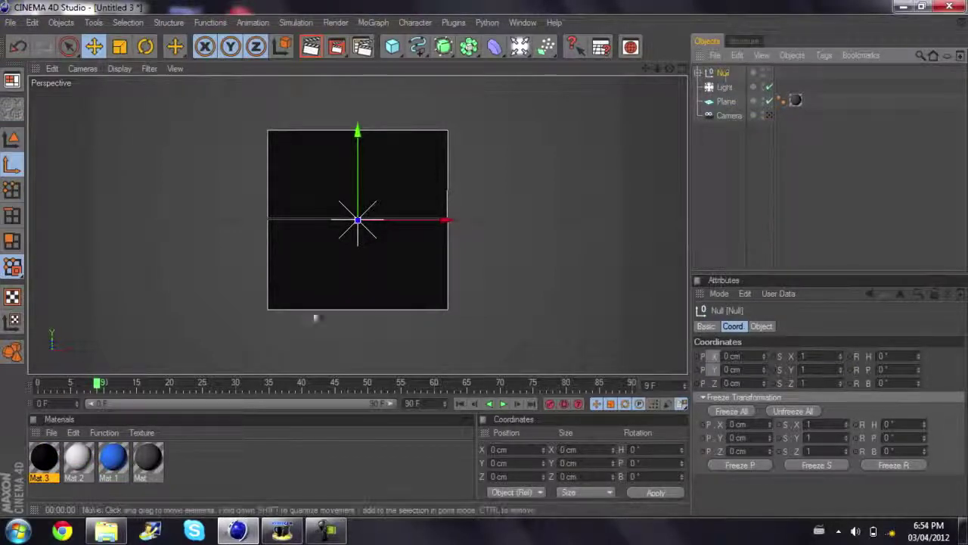
Set the Null's X, Y and Z scale to 0 at frame 0 and keyframe all three values
left_click_drag(97, 384, 38, 388)
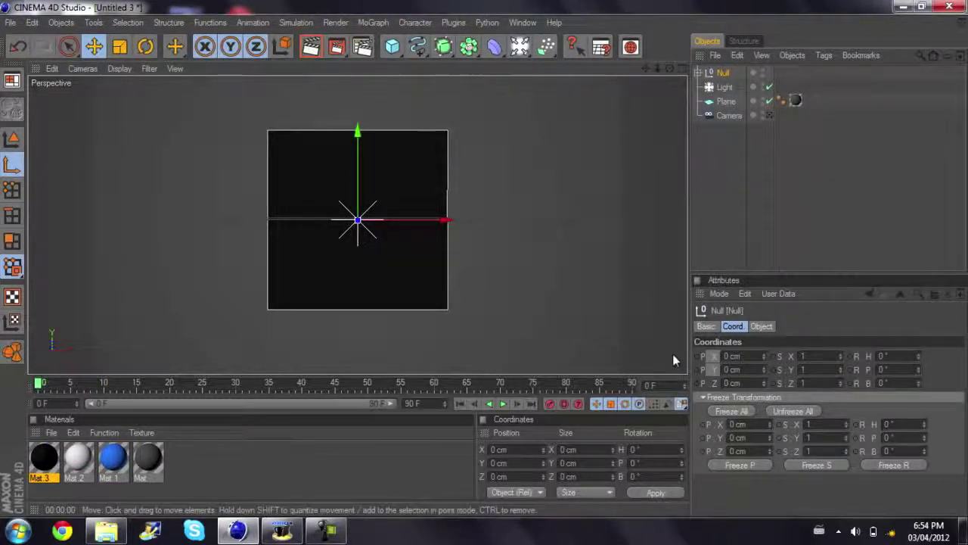
left_click(731, 327)
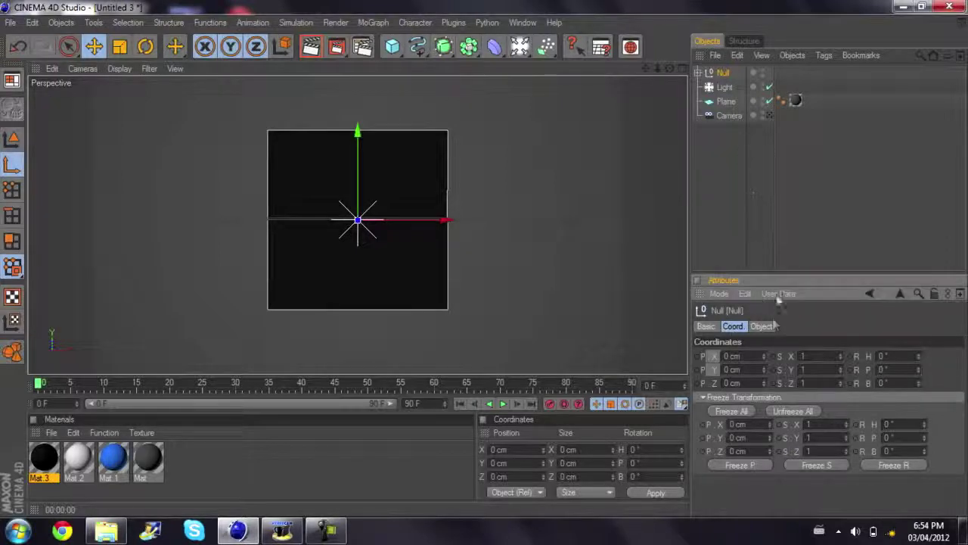
left_click_drag(835, 370, 784, 385)
type("00")
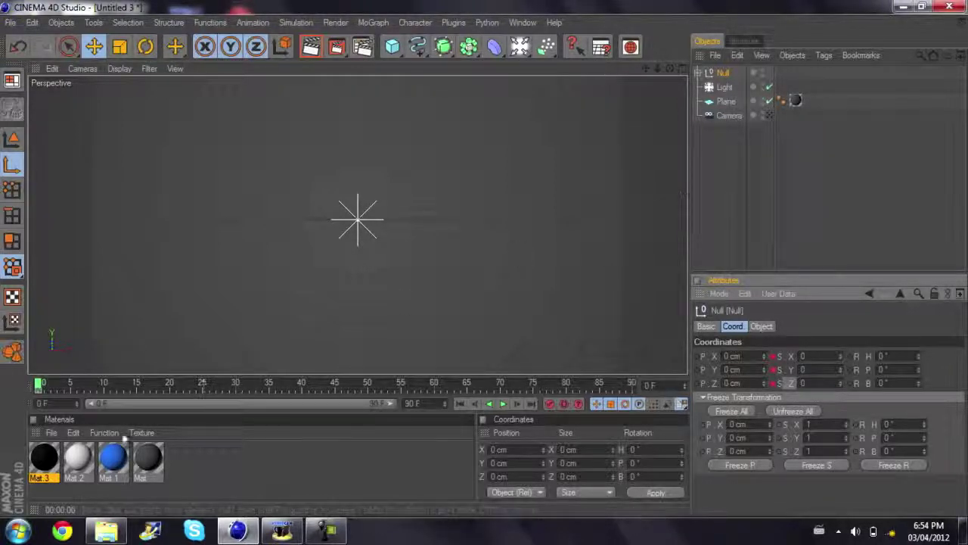
Set the Null's X, Y and Z scale to 1 at frame 20 and keyframe all three values
mouse_move(41, 386)
left_mouse_down()
mouse_move(232, 390)
mouse_move(170, 391)
left_mouse_up()
left_click(812, 355)
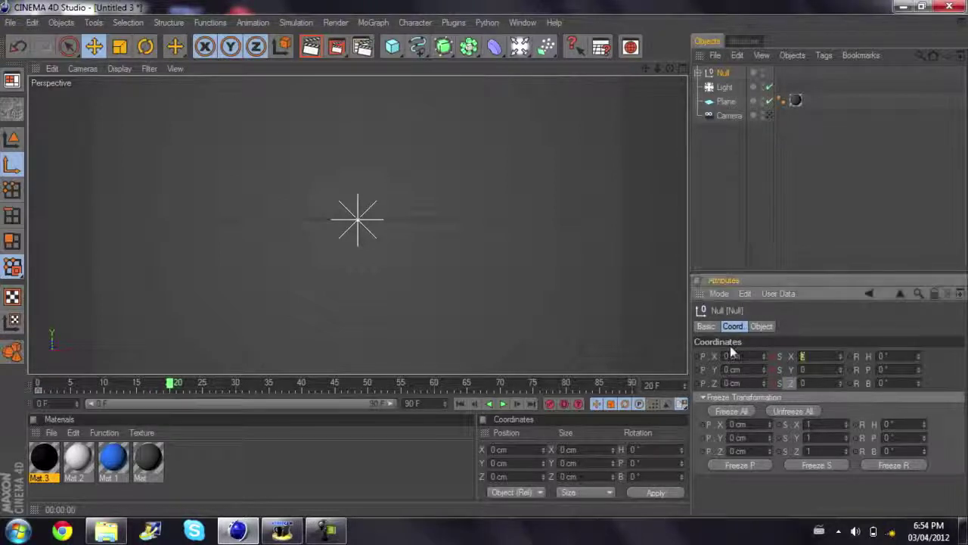
type("1")
key("Tab")
type("1")
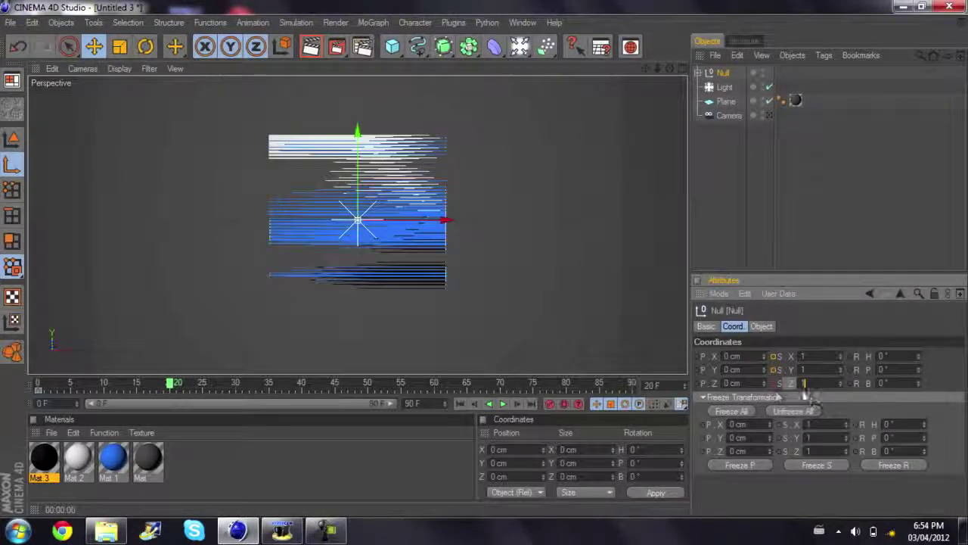
left_click(778, 385)
left_click(773, 384, "ctrl")
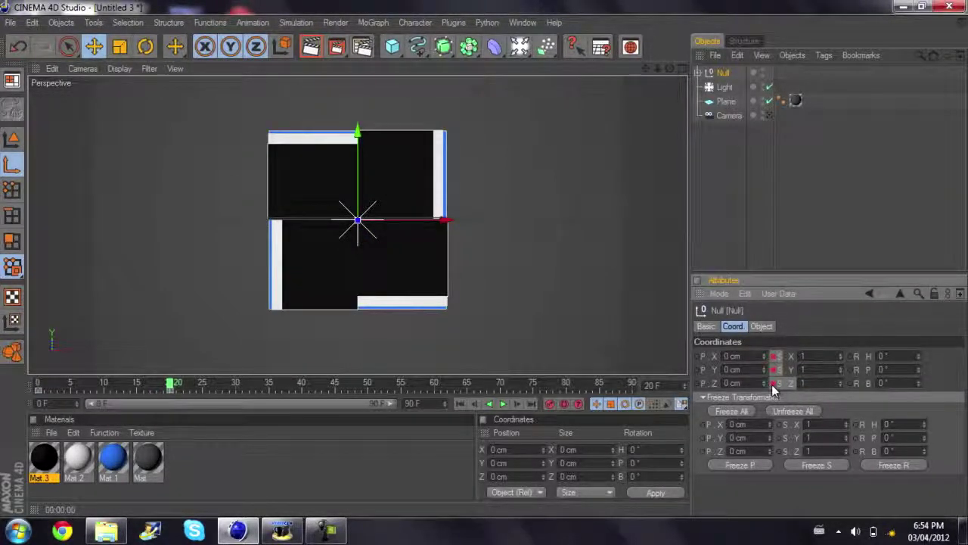
left_click(738, 197)
Keyframe the Null's bank rotation at 0° on frame 0 and at 360° on frame 60
left_click_drag(180, 376, 38, 401)
left_click(723, 72)
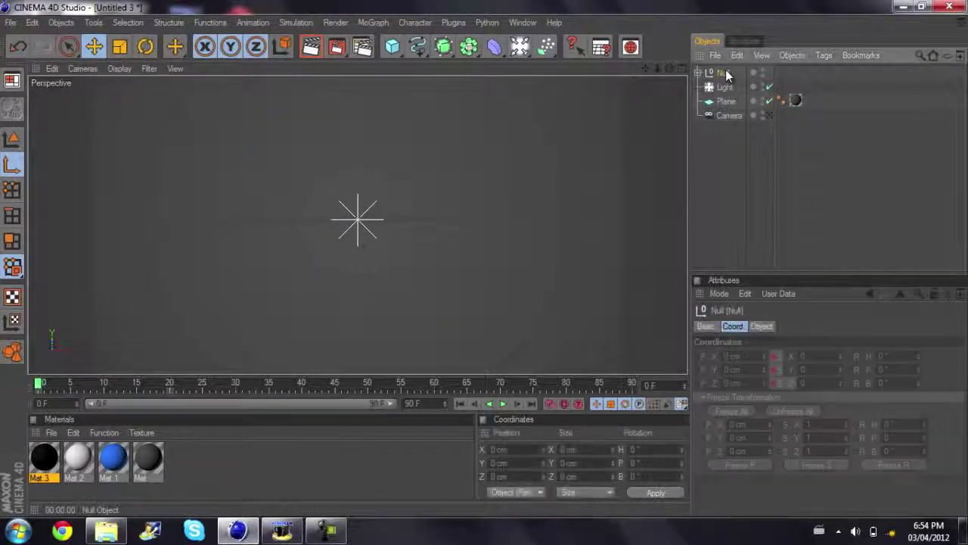
left_click(851, 384, "ctrl")
left_click_drag(40, 388, 438, 397)
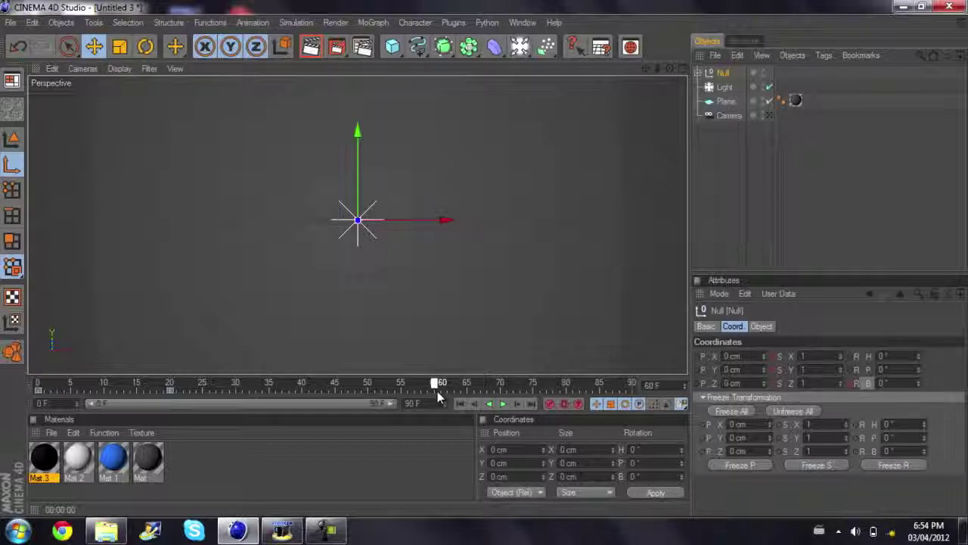
left_click_drag(900, 384, 815, 382)
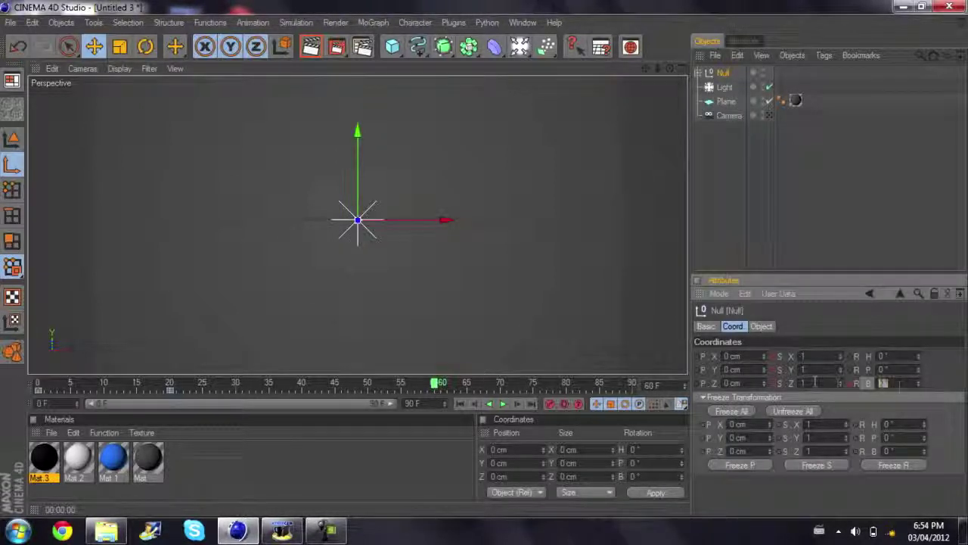
type("390")
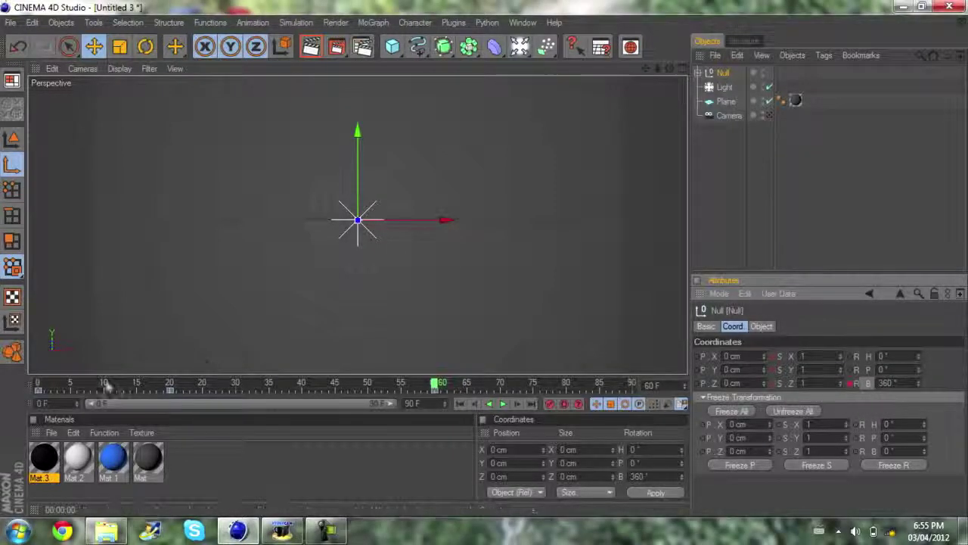
Play the animation from the start and scrub its middle frames to check the Null's scaling and rotation
left_click_drag(74, 385, 8, 389)
left_click(505, 404)
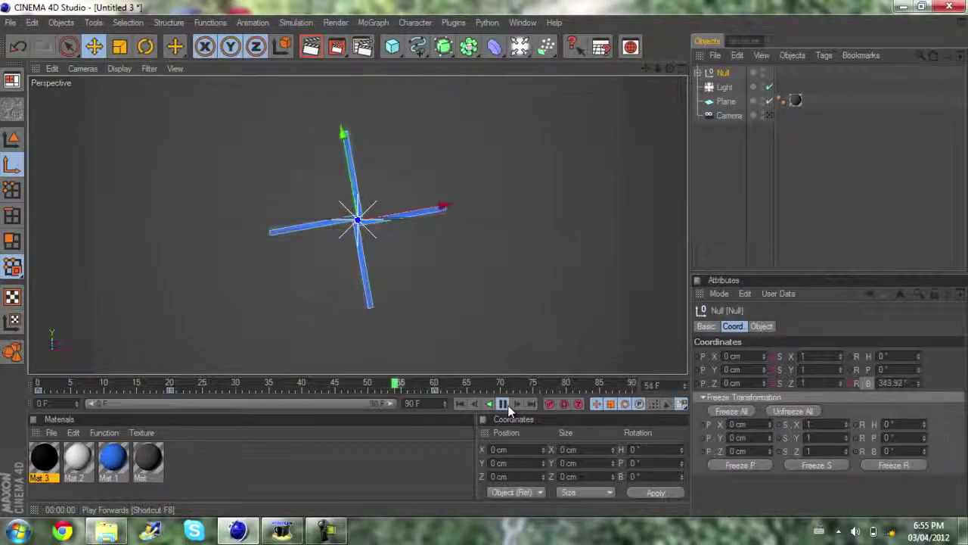
left_click(503, 404)
left_click(724, 244)
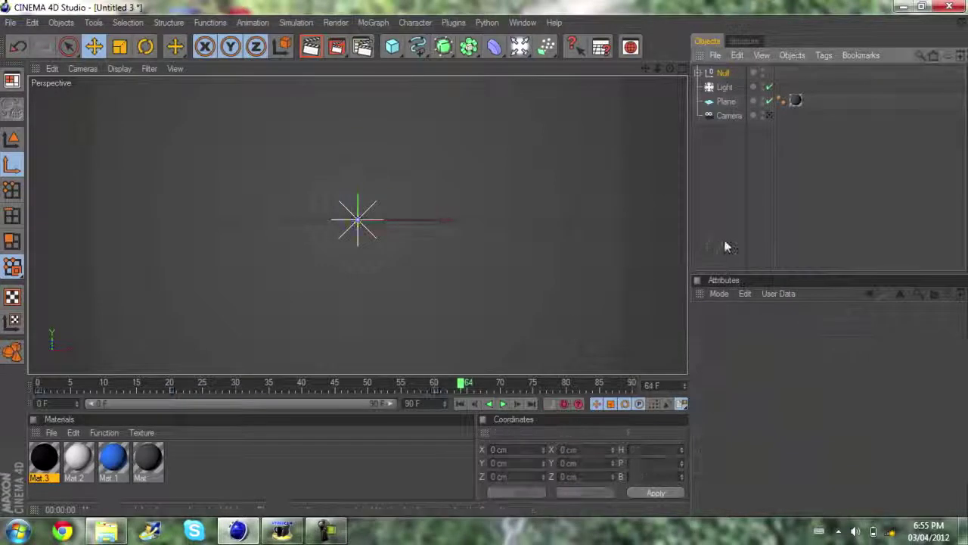
left_click(324, 389)
left_click_drag(295, 394, 231, 396)
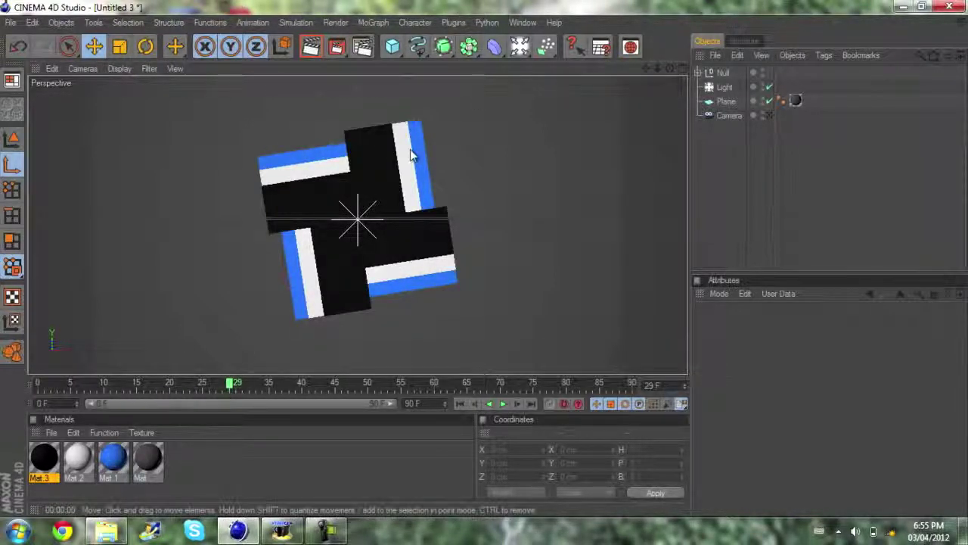
left_click_drag(233, 385, 278, 380)
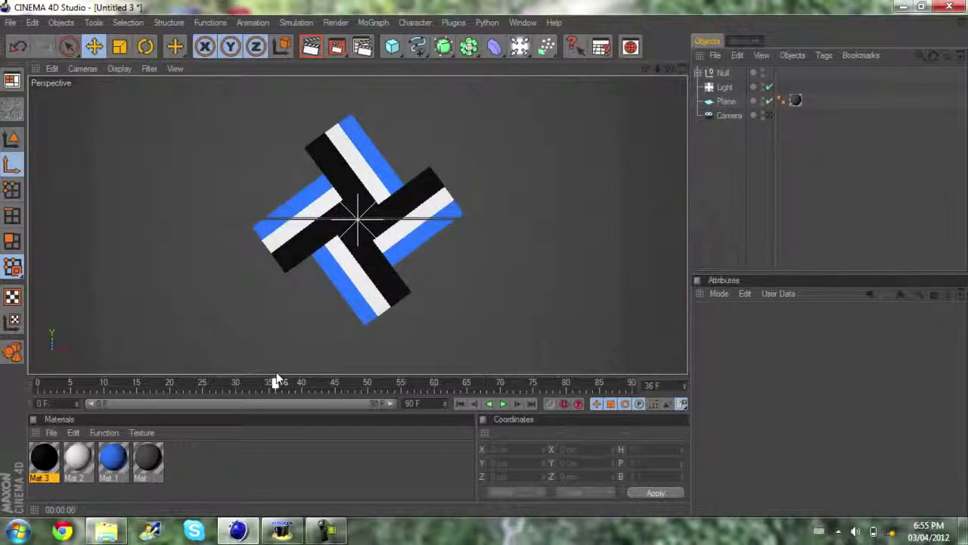